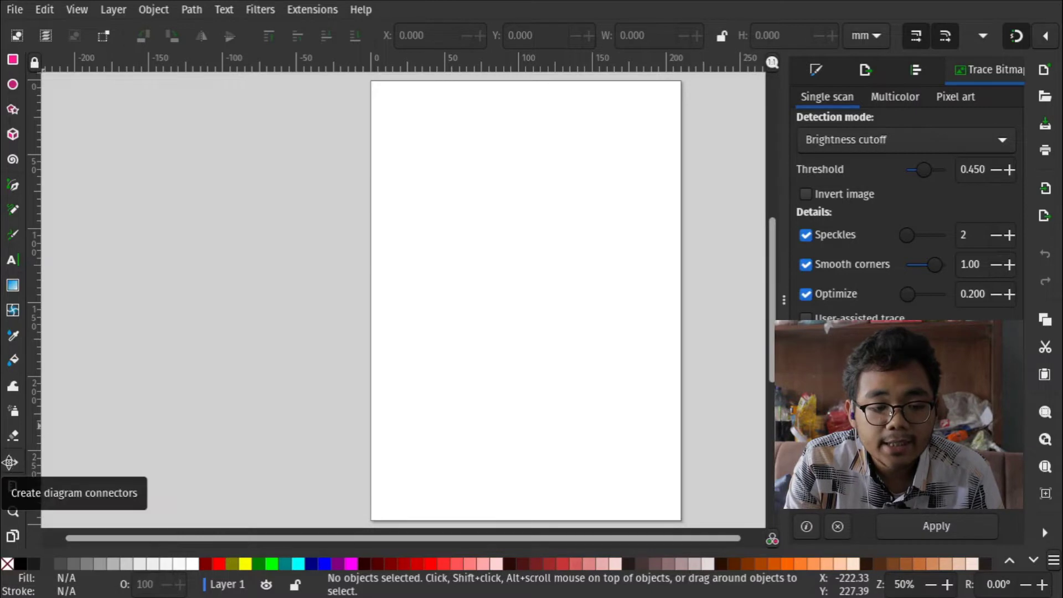
- Scroll the About Inkscape window showing the version 1.2 details
scroll(10, 467, "up", 2)
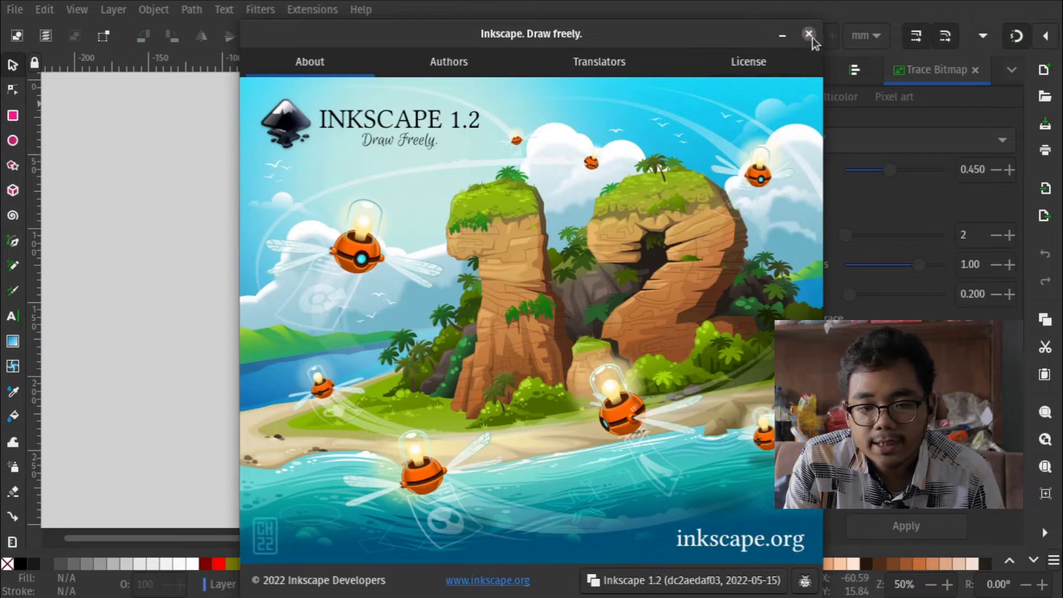
- Close the About window and widen the toolbox to show tools in two columns
left_click(810, 35)
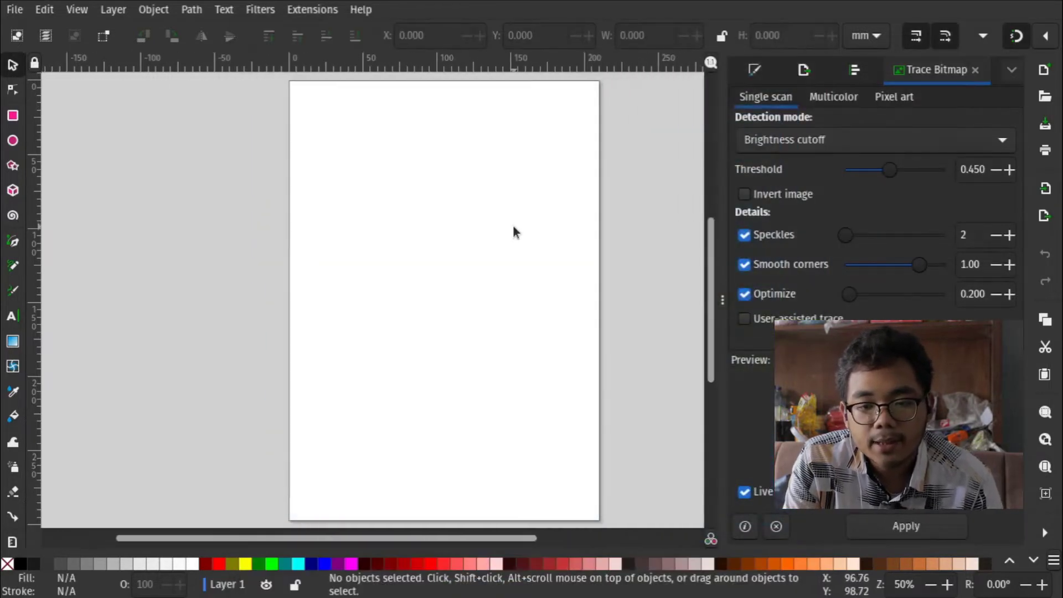
scroll(513, 232, "down", 1)
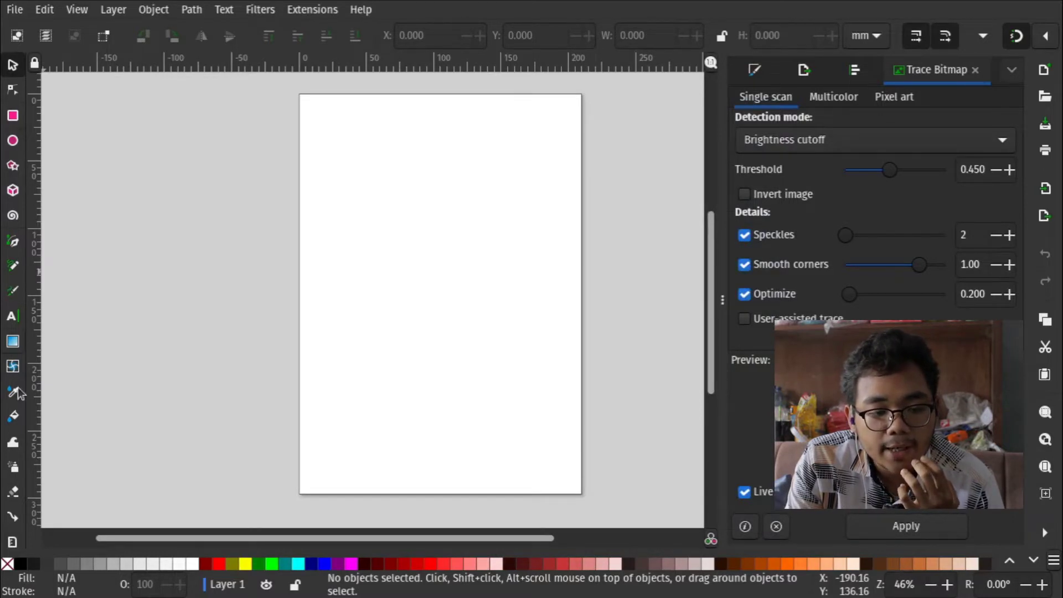
scroll(16, 532, "down", 2)
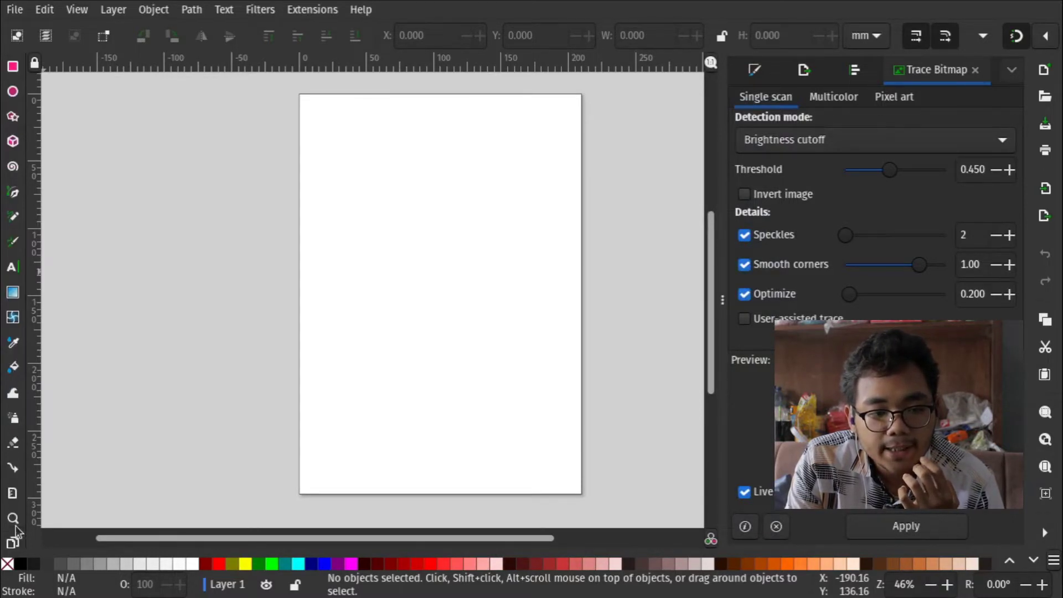
scroll(13, 371, "down", 1)
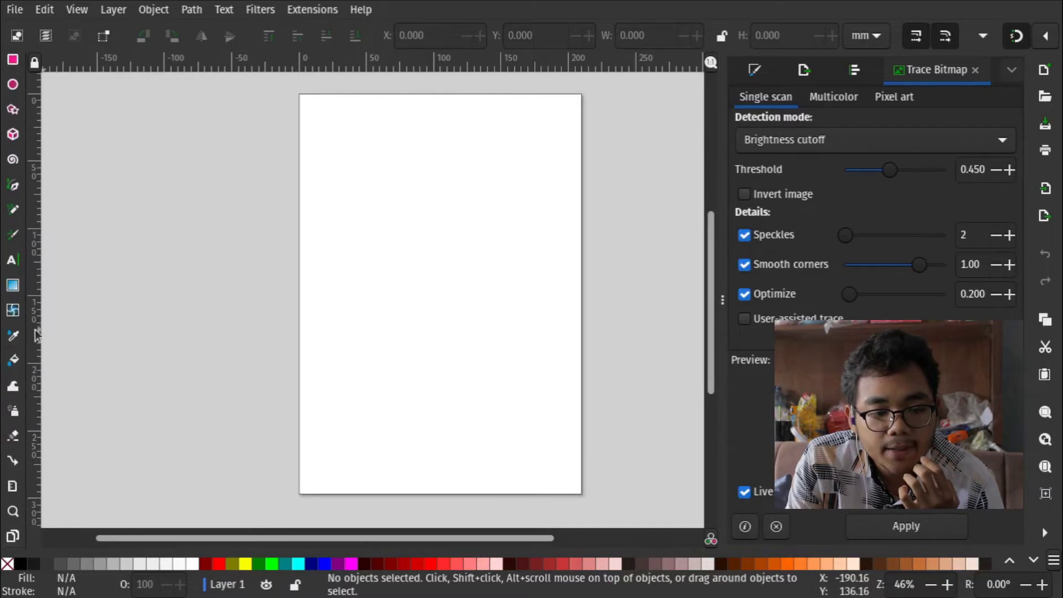
mouse_move(29, 343)
left_mouse_down()
mouse_move(133, 355)
mouse_move(51, 363)
mouse_move(68, 363)
left_mouse_up()
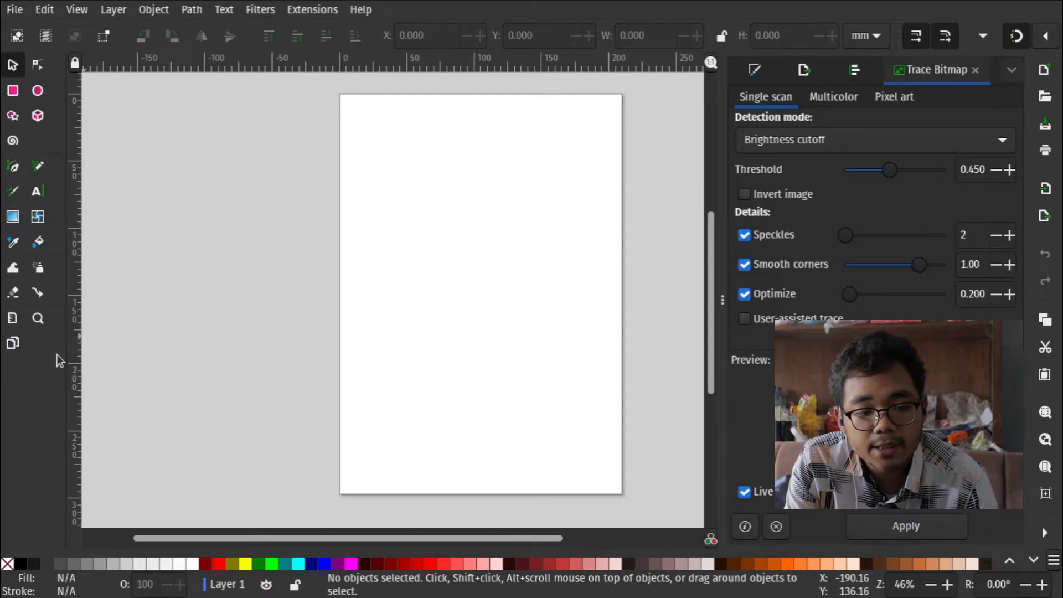
- Switch to the Pages tool and resize the toolbox to give the canvas more room
left_click(13, 350)
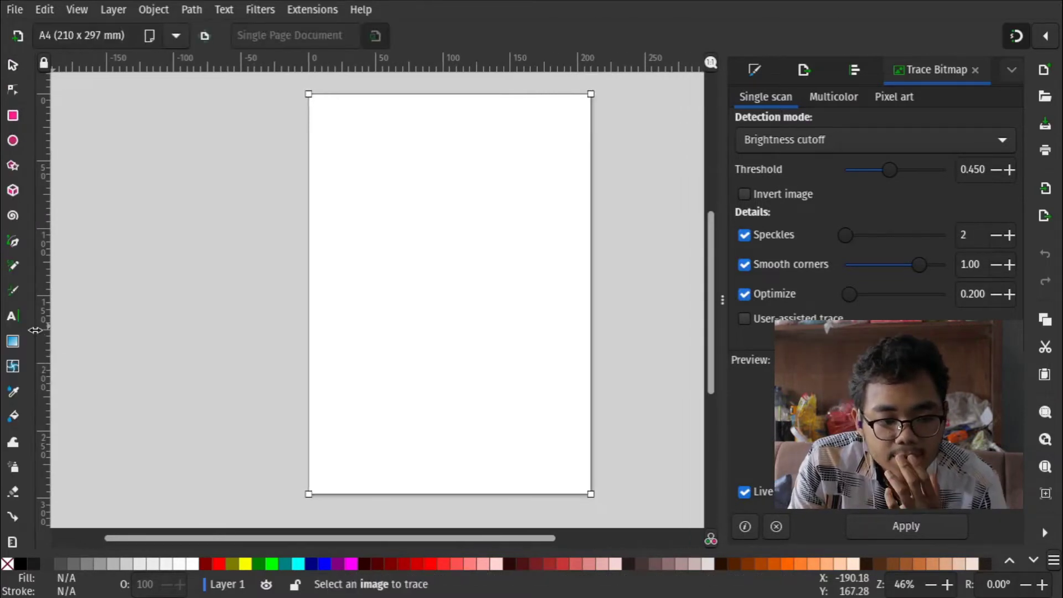
left_click_drag(121, 325, 133, 327)
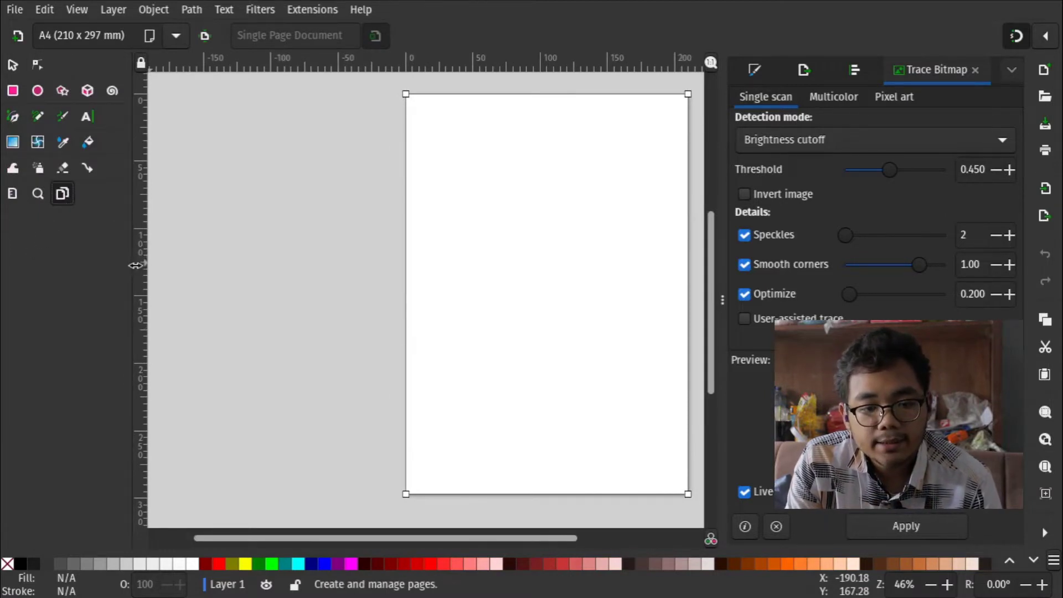
left_click_drag(135, 266, 58, 270)
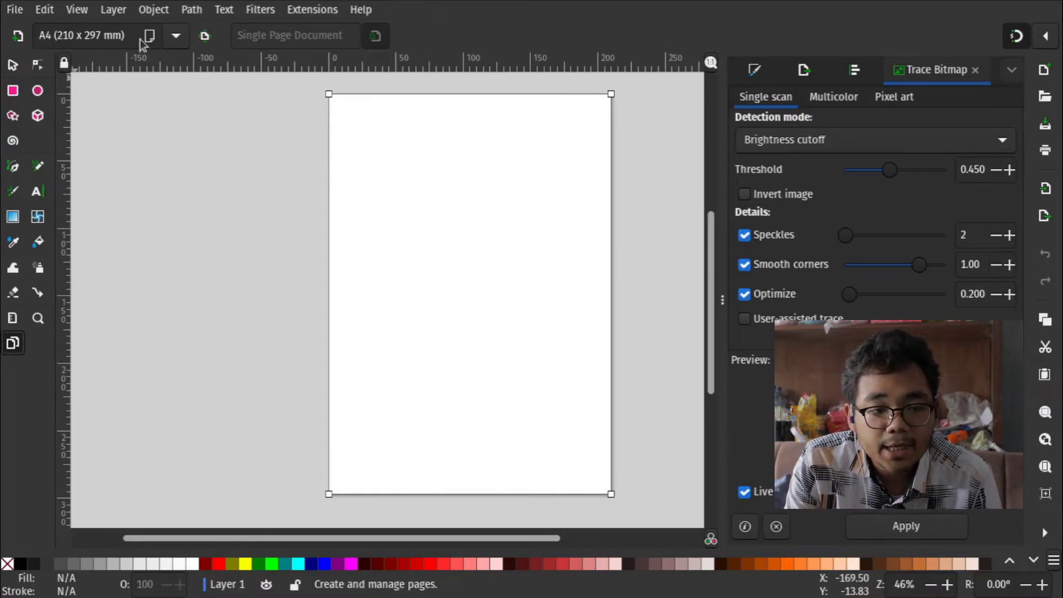
- Browse the page-size presets, try Custom, then set the page back to A4 (210 x 297 mm)
left_click(174, 36)
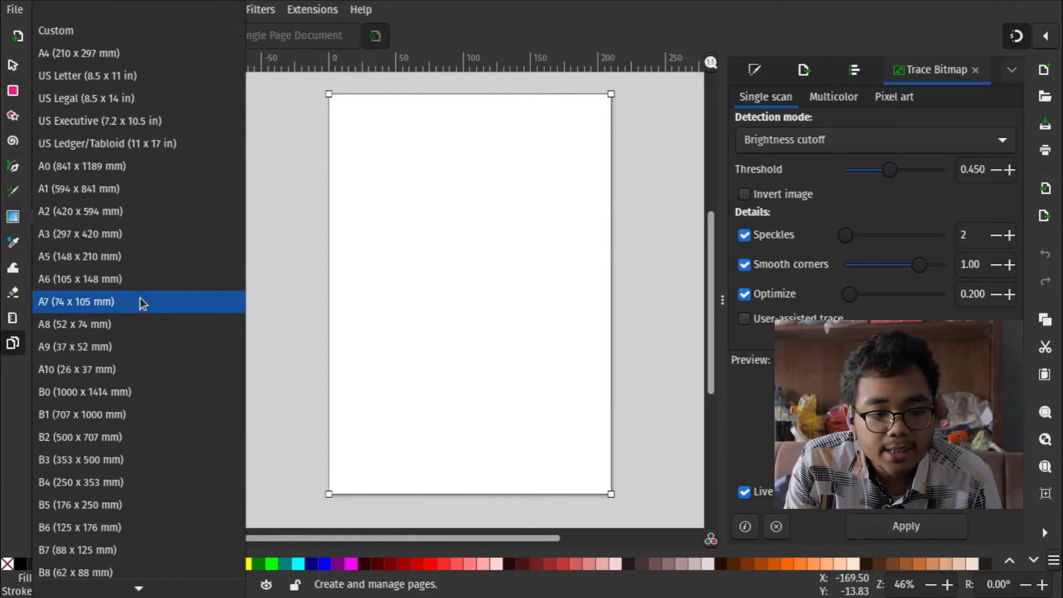
scroll(141, 303, "down", 5)
scroll(140, 303, "down", 5)
scroll(140, 303, "down", 5)
scroll(140, 303, "down", 5)
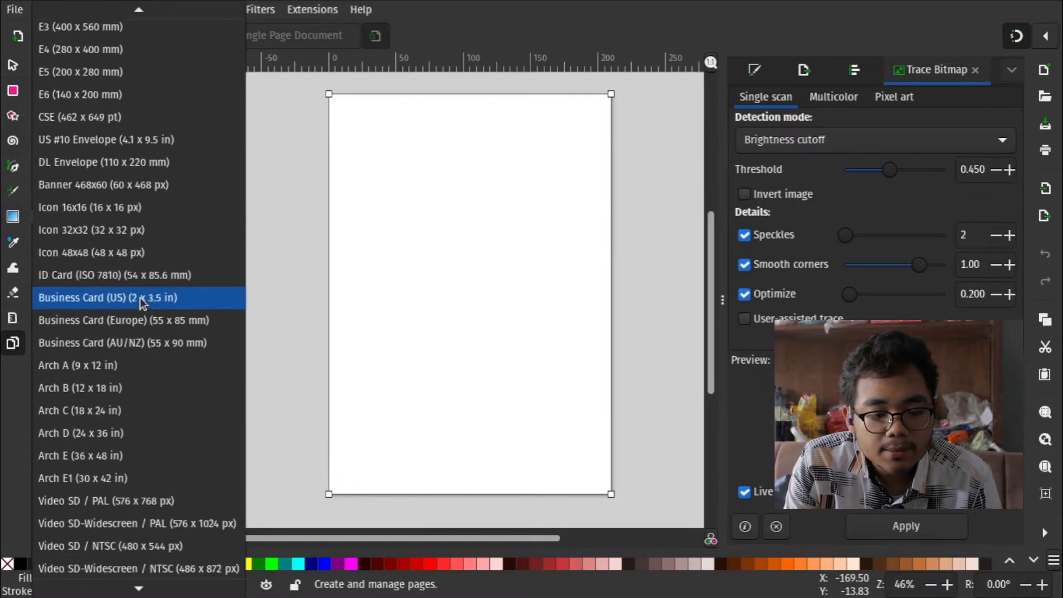
scroll(140, 303, "down", 3)
scroll(140, 303, "up", 5)
scroll(141, 303, "up", 5)
scroll(140, 303, "up", 5)
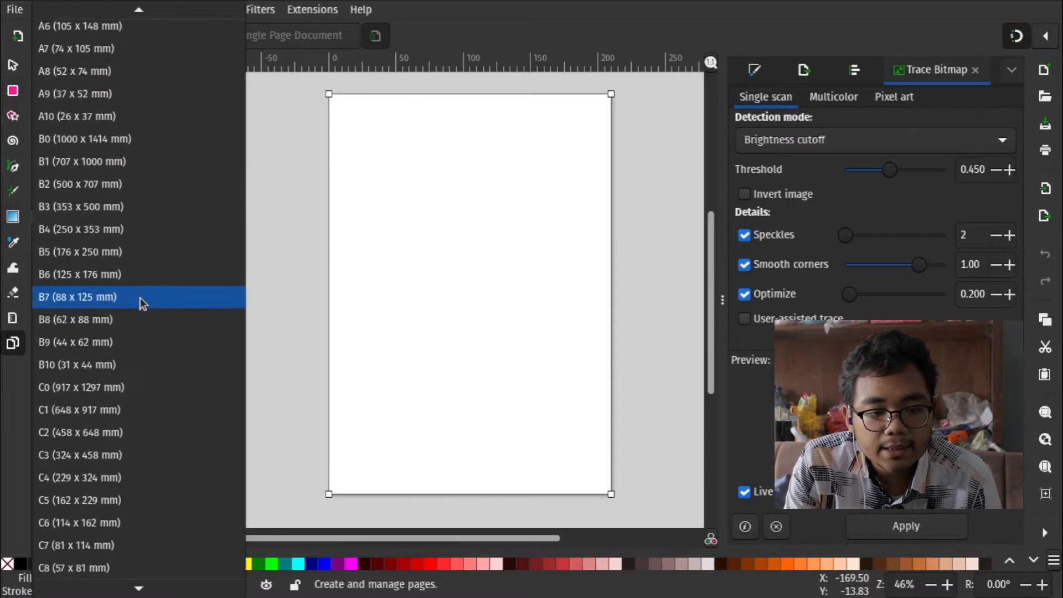
scroll(140, 303, "up", 5)
scroll(141, 299, "up", 2)
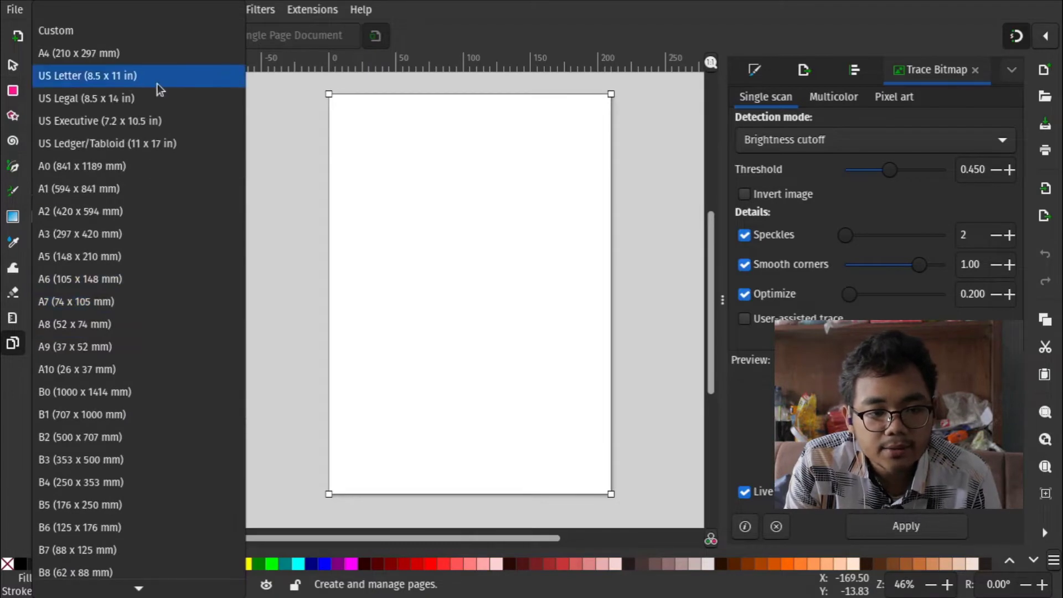
left_click(100, 31)
left_click(151, 36)
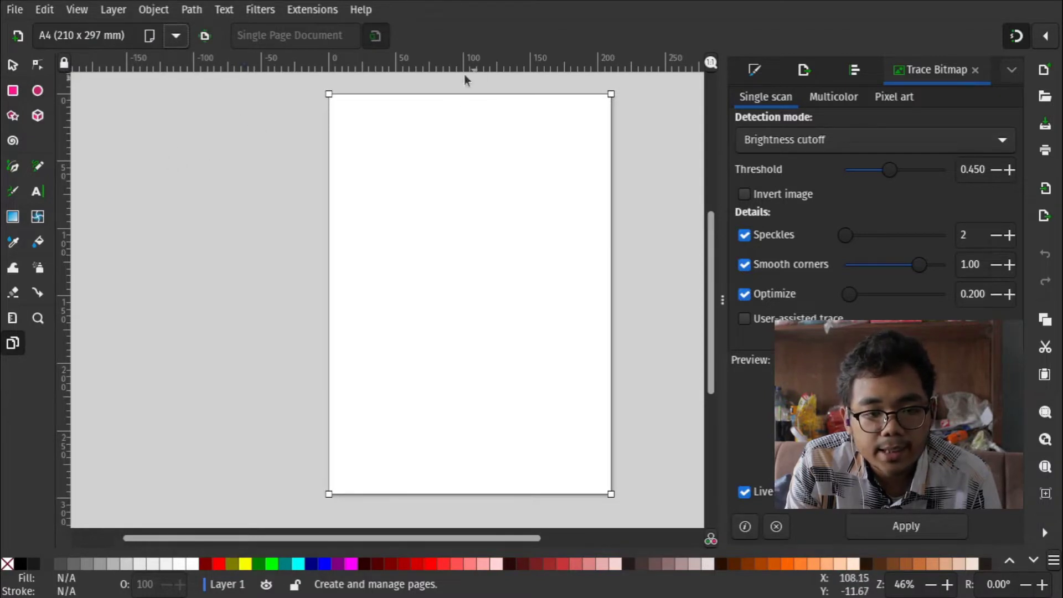
scroll(511, 161, "right", 2)
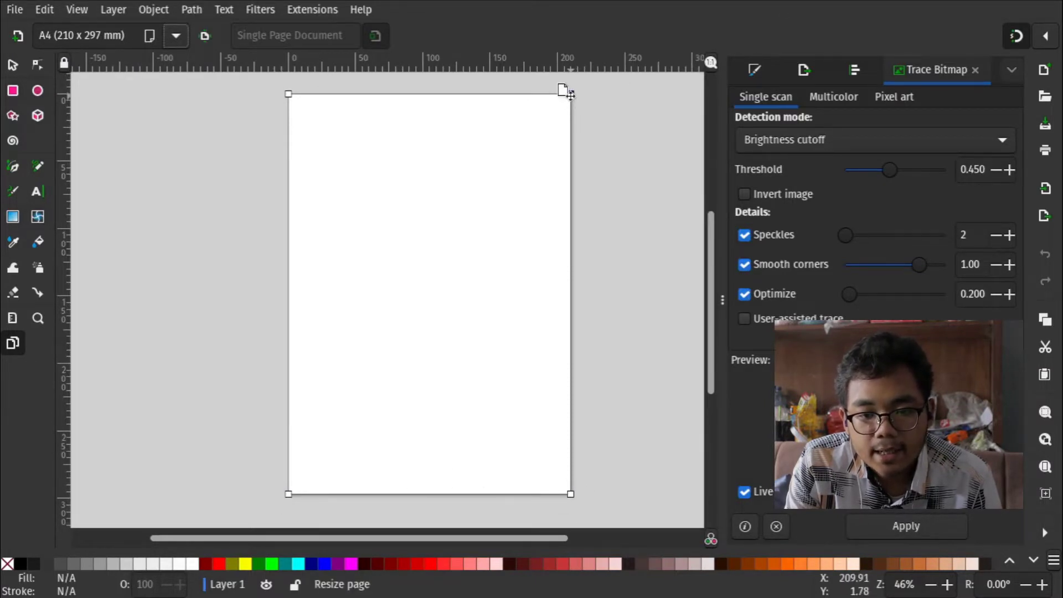
mouse_move(572, 94)
left_mouse_down()
mouse_move(630, 209)
mouse_move(535, 268)
mouse_move(577, 124)
mouse_move(538, 106)
mouse_move(626, 114)
mouse_move(564, 114)
left_mouse_up()
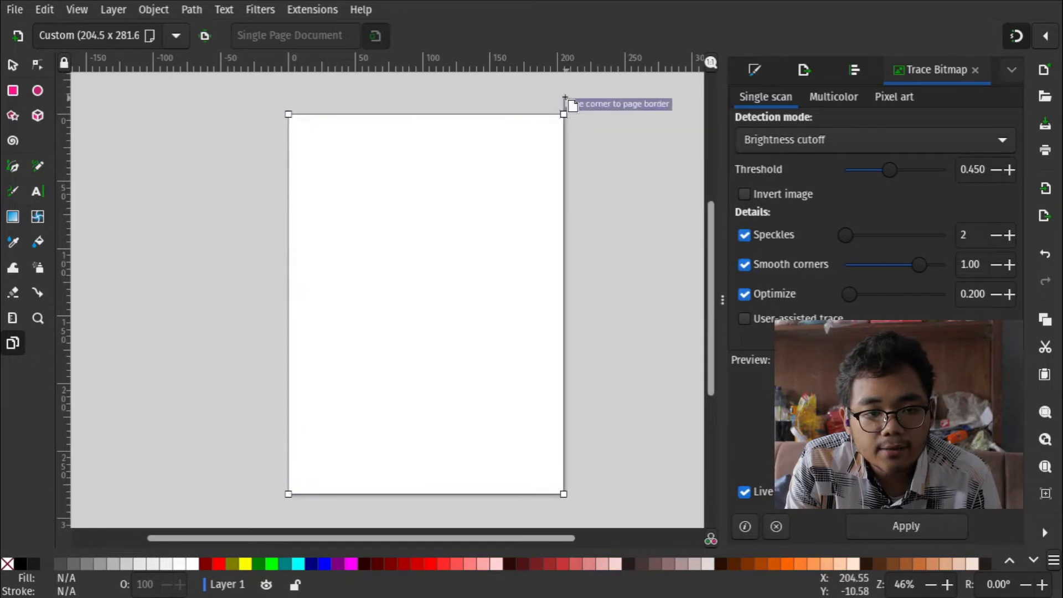
left_click(180, 38)
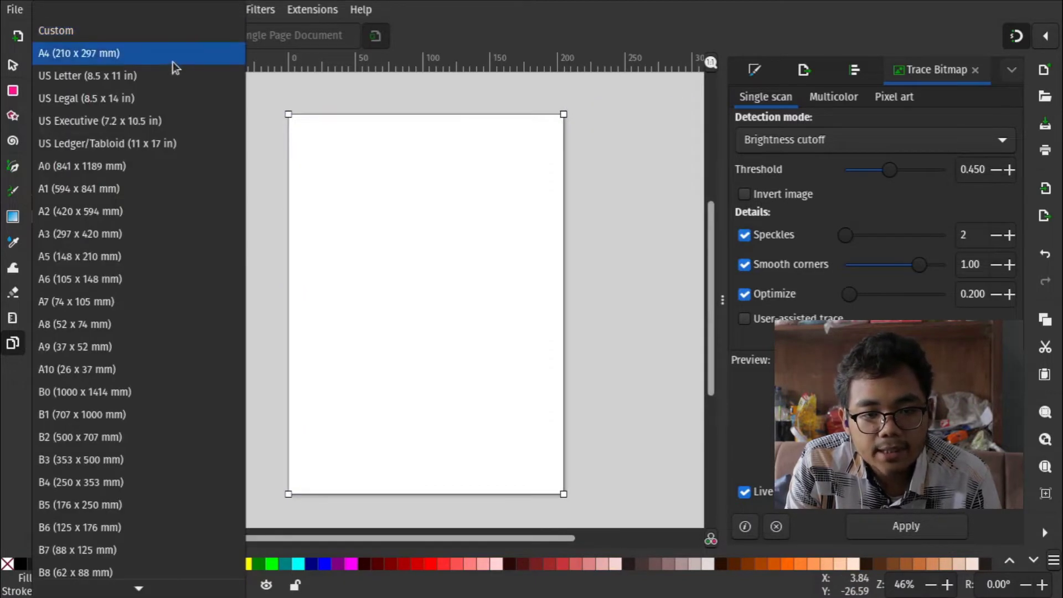
left_click(172, 59)
scroll(428, 237, "down", 3)
scroll(427, 237, "up", 2)
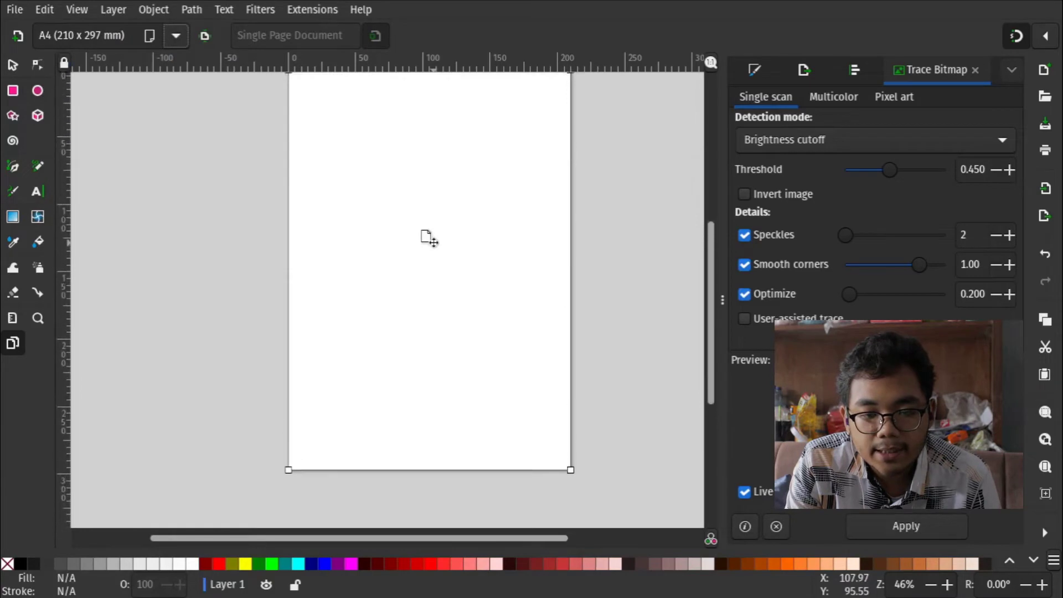
scroll(427, 237, "up", 3)
scroll(428, 238, "down", 1)
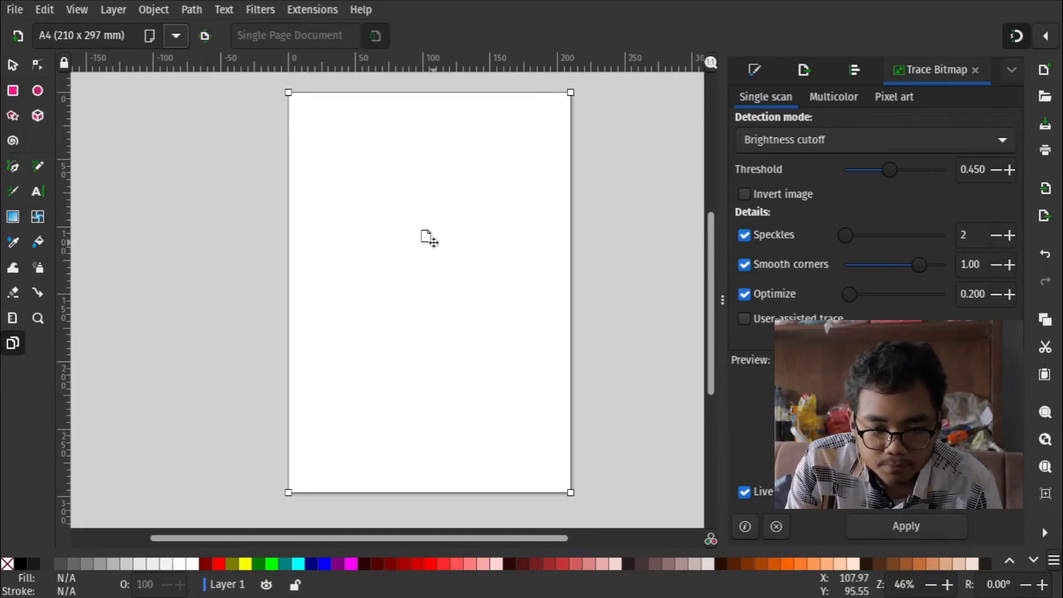
key("minus")
scroll(427, 238, "down", 1, "ctrl")
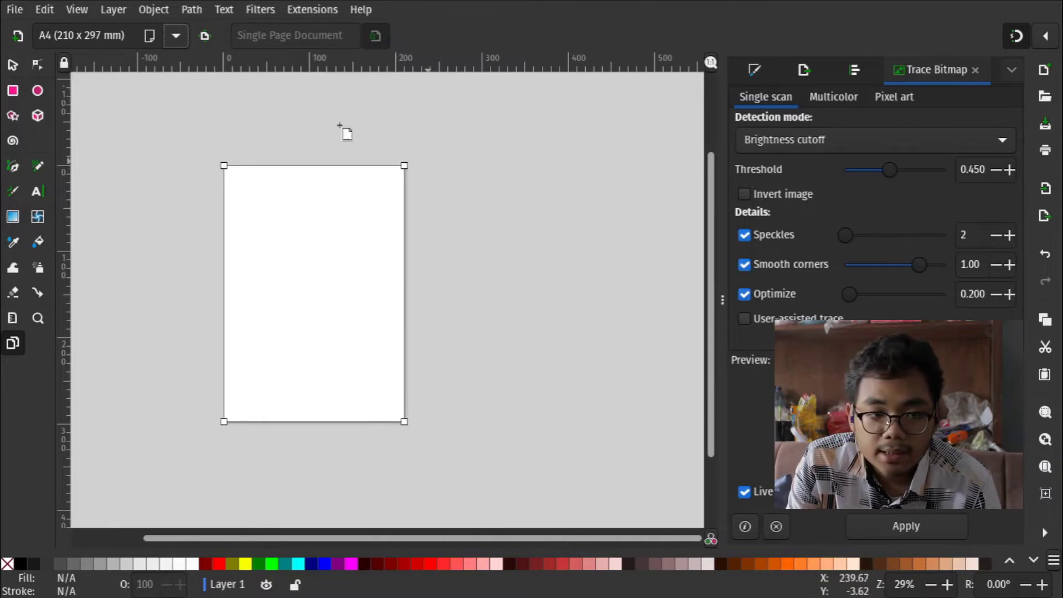
- Add Page 2 and Page 3 as blank A4 pages beside the first
left_click(18, 39)
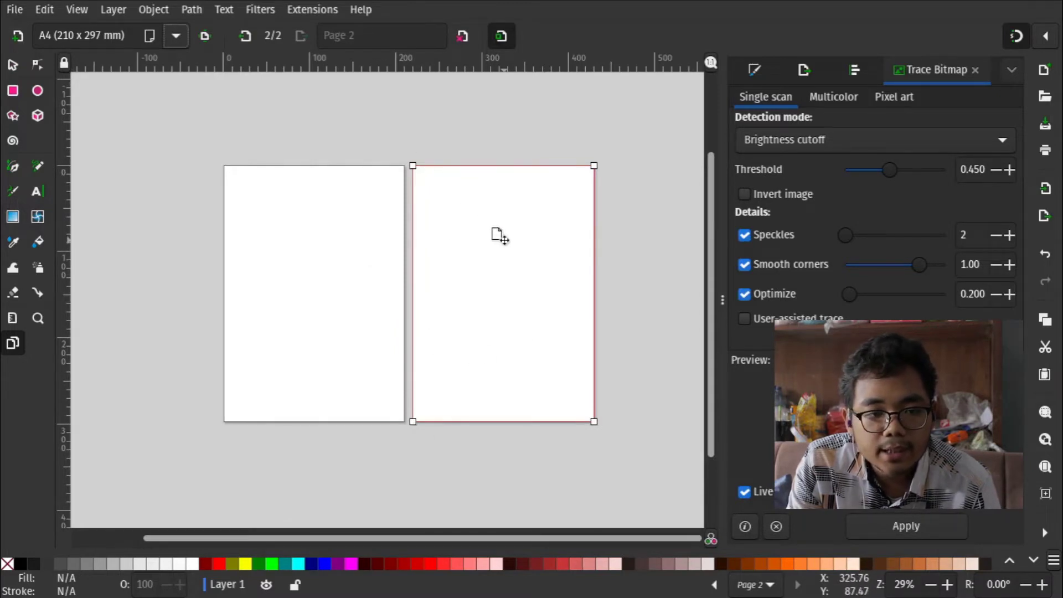
left_click(17, 35)
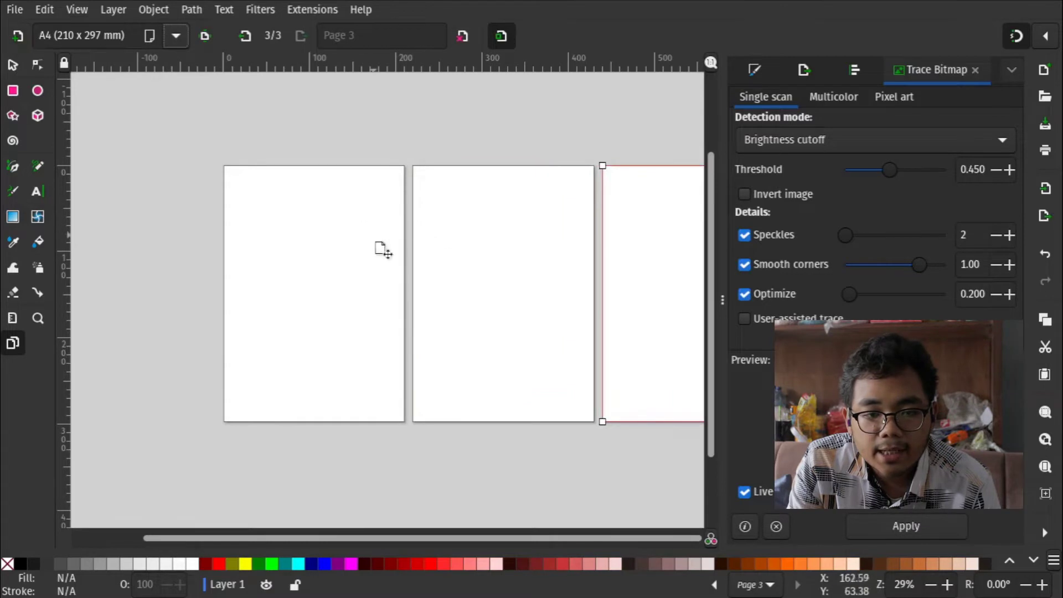
scroll(382, 250, "down", 2)
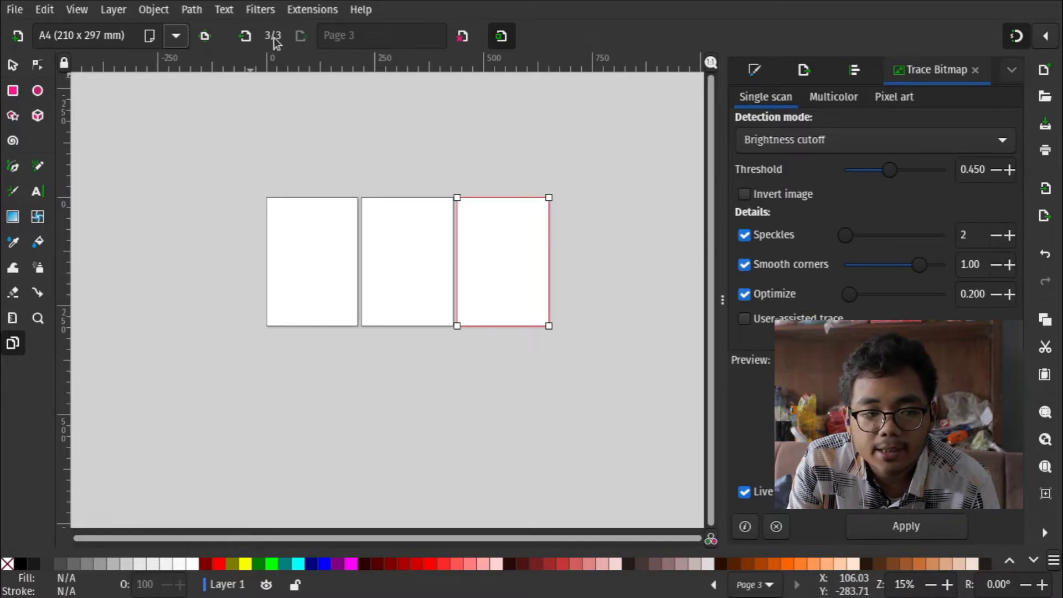
left_click(244, 44)
left_click(244, 43)
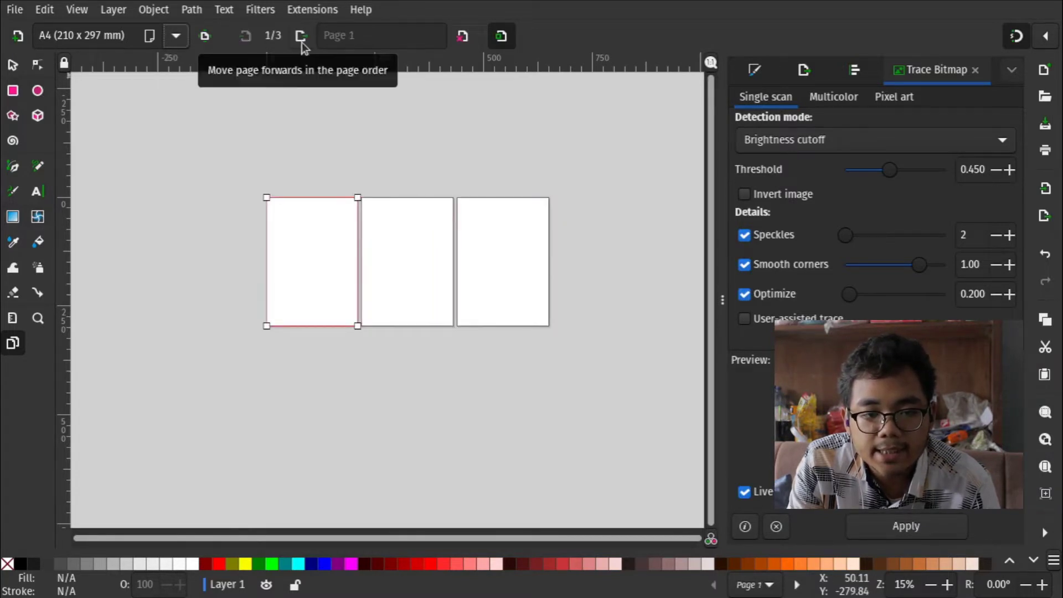
left_click(301, 37)
left_click(247, 43)
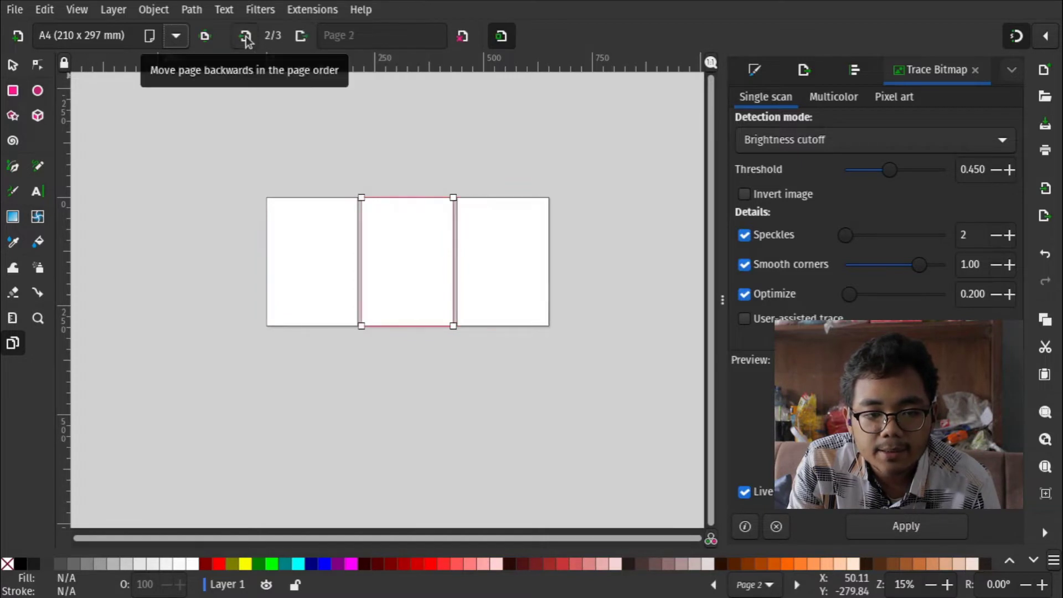
left_click(304, 40)
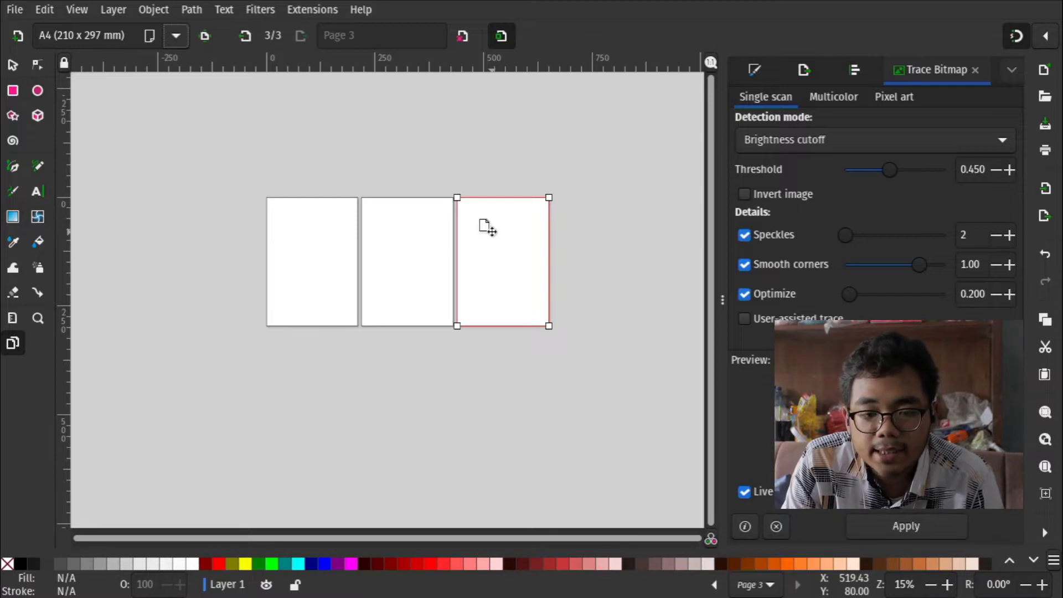
- Drag page 2 down to the lower left, below page 1
left_click(410, 264)
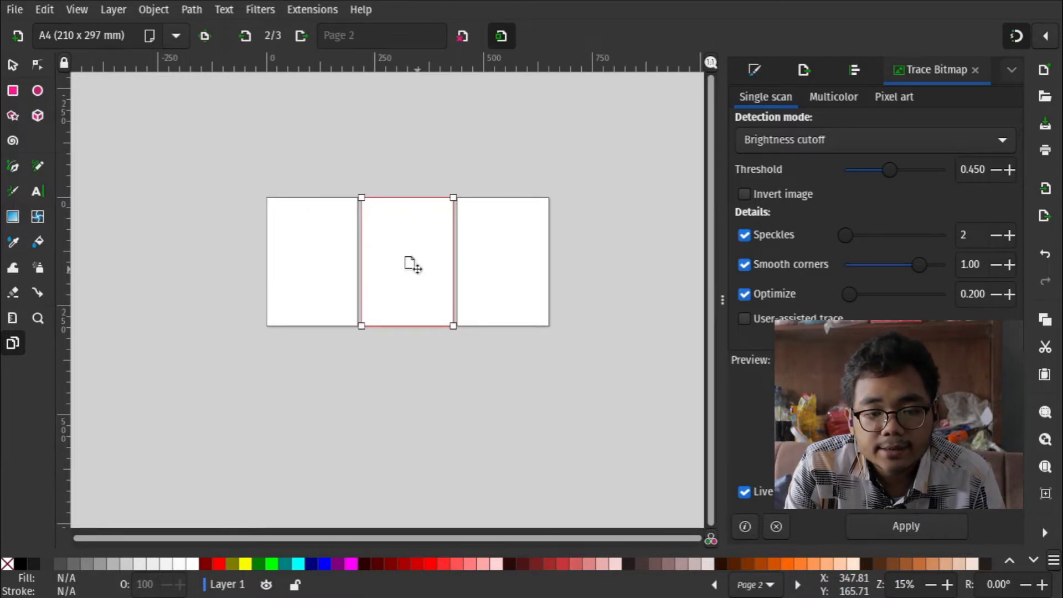
scroll(410, 263, "left", 4)
scroll(410, 263, "down", 3)
scroll(410, 263, "up", 2)
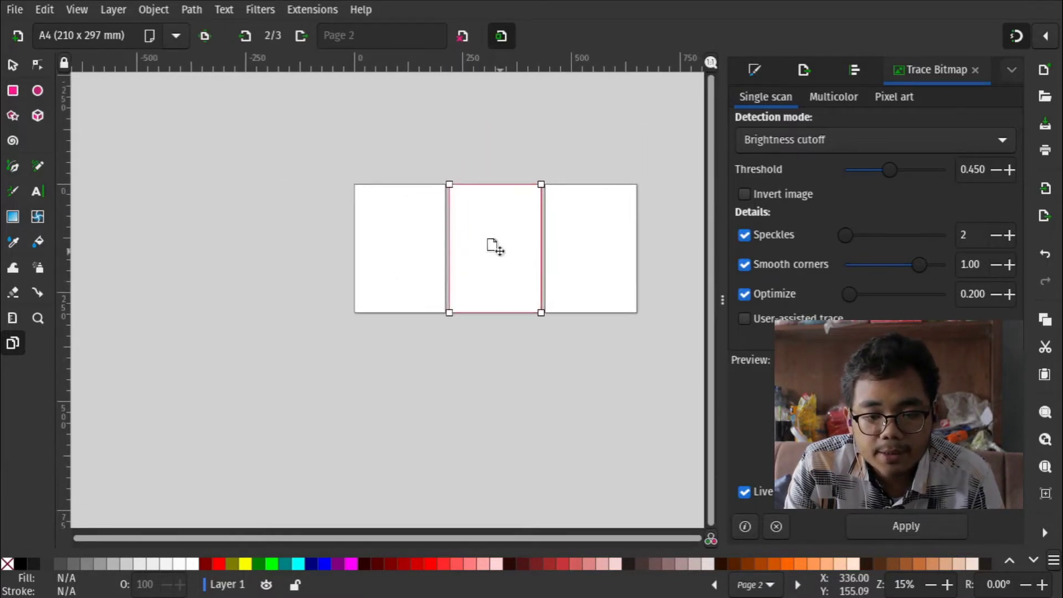
left_click_drag(488, 239, 304, 374)
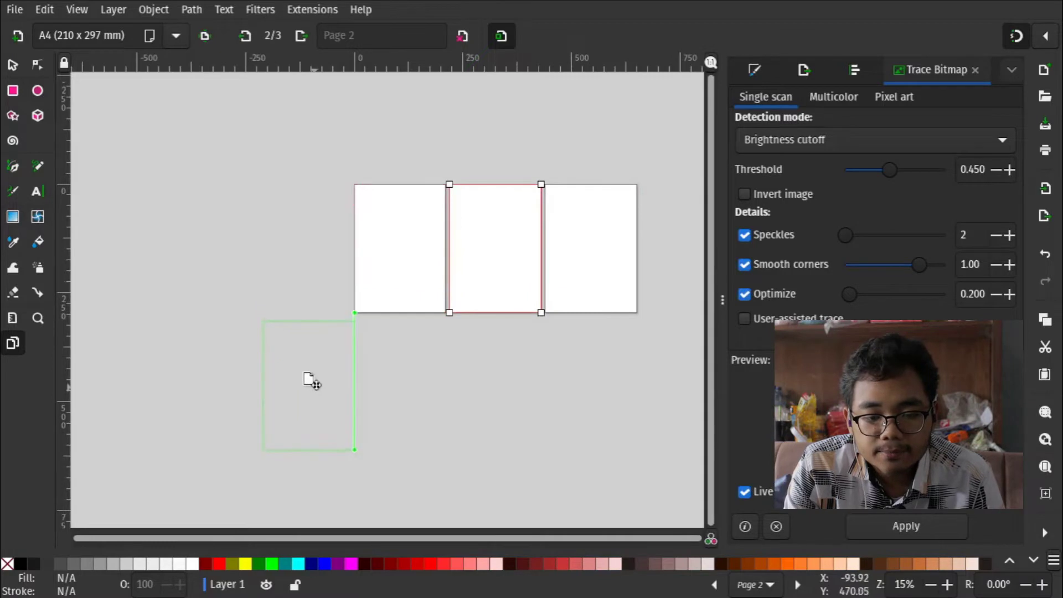
mouse_move(304, 373)
left_mouse_down()
mouse_move(439, 440)
mouse_move(296, 374)
mouse_move(233, 381)
left_mouse_up()
- Place page 3 directly below page 1 and snap page 2 against its left edge
mouse_move(600, 261)
left_mouse_down()
mouse_move(398, 389)
mouse_move(407, 385)
left_mouse_up()
left_click(391, 205)
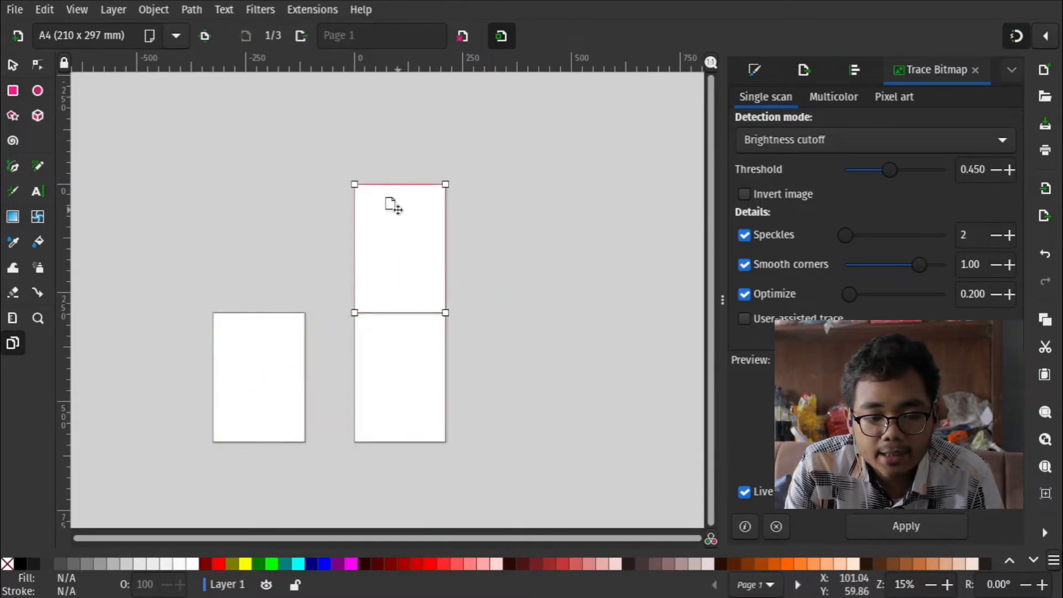
left_click_drag(273, 350, 322, 345)
scroll(325, 309, "up", 1)
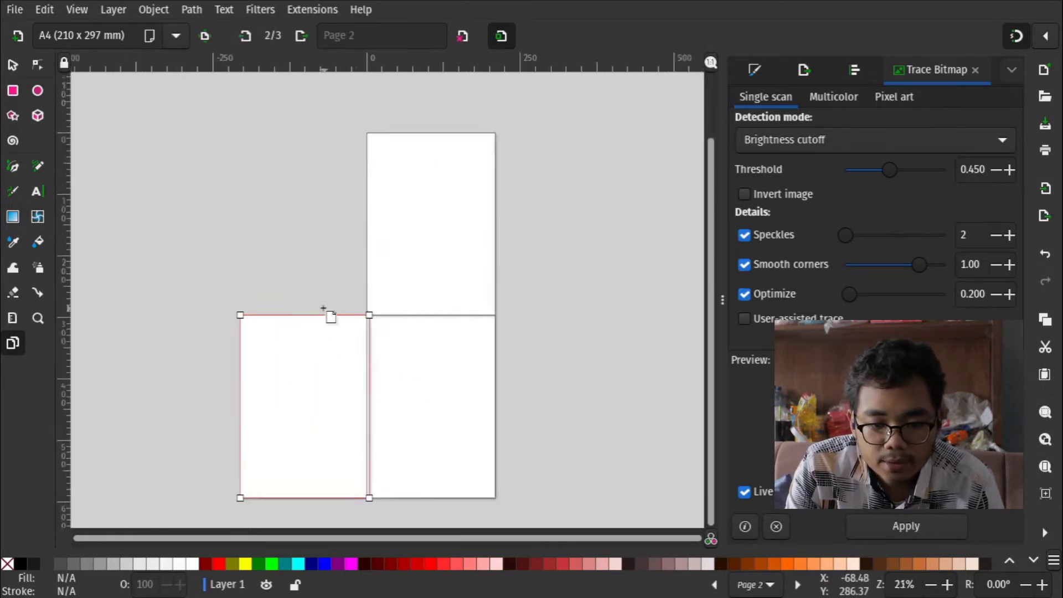
scroll(330, 317, "up", 5)
scroll(409, 385, "down", 6)
left_click(408, 385)
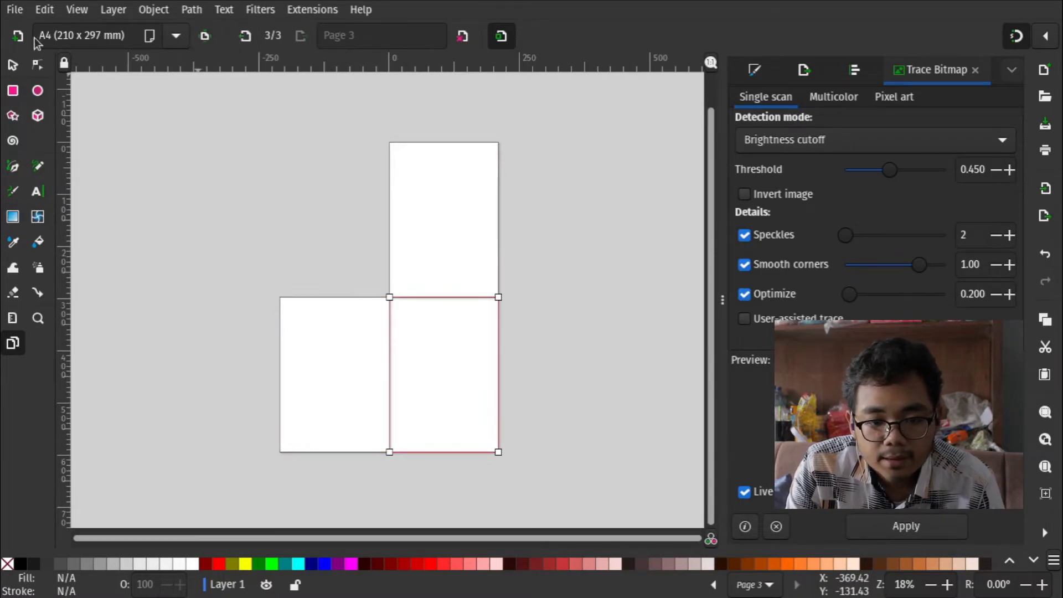
- Add pages 4, 5 and 6, dragging each beneath the existing pages
left_click(20, 37)
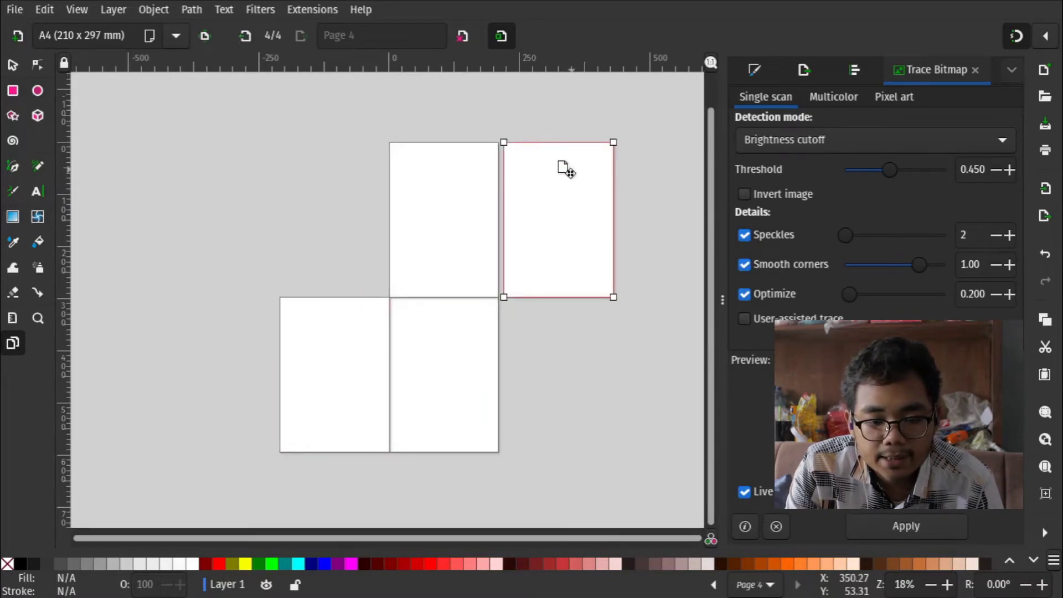
left_click_drag(352, 466, 335, 477)
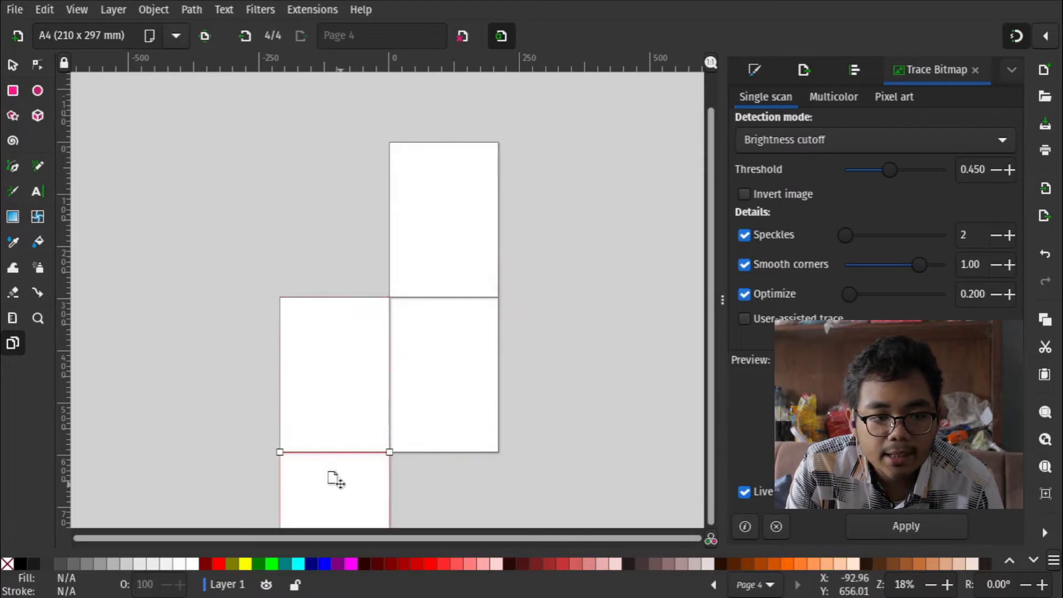
left_click(18, 37)
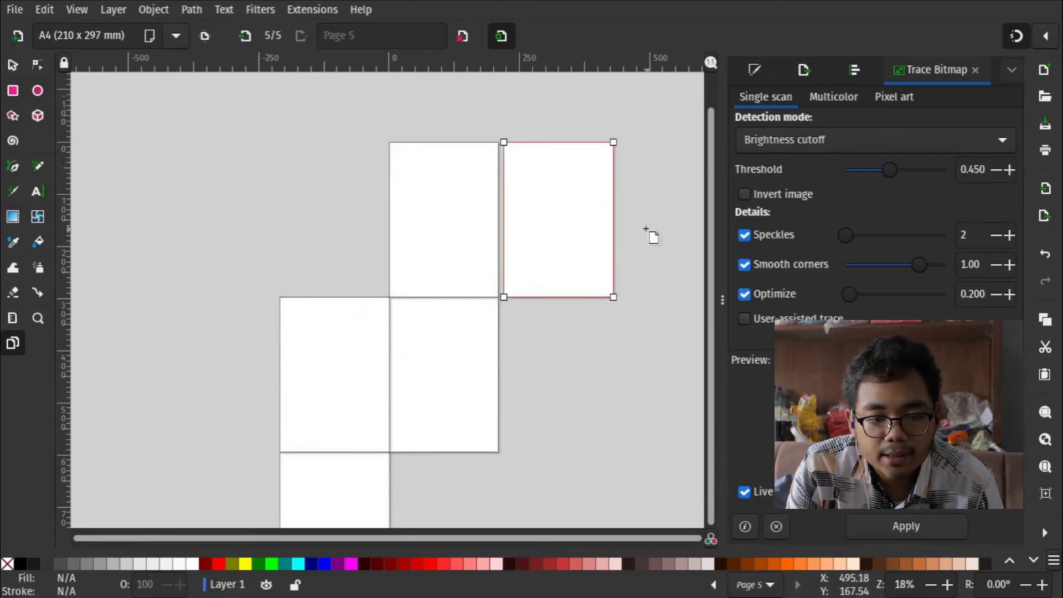
left_click_drag(545, 240, 441, 545)
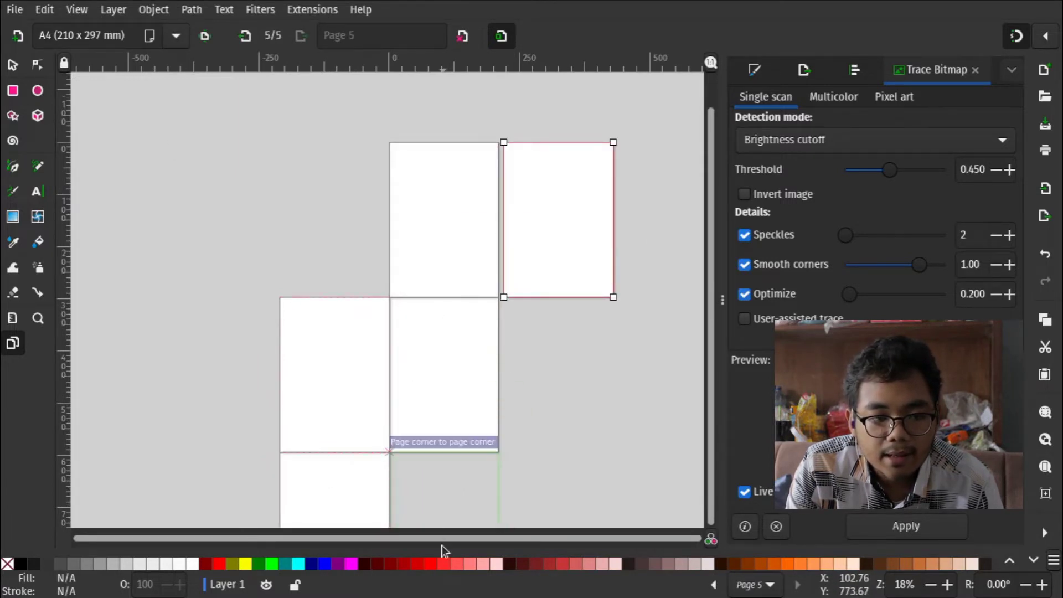
left_click(18, 37)
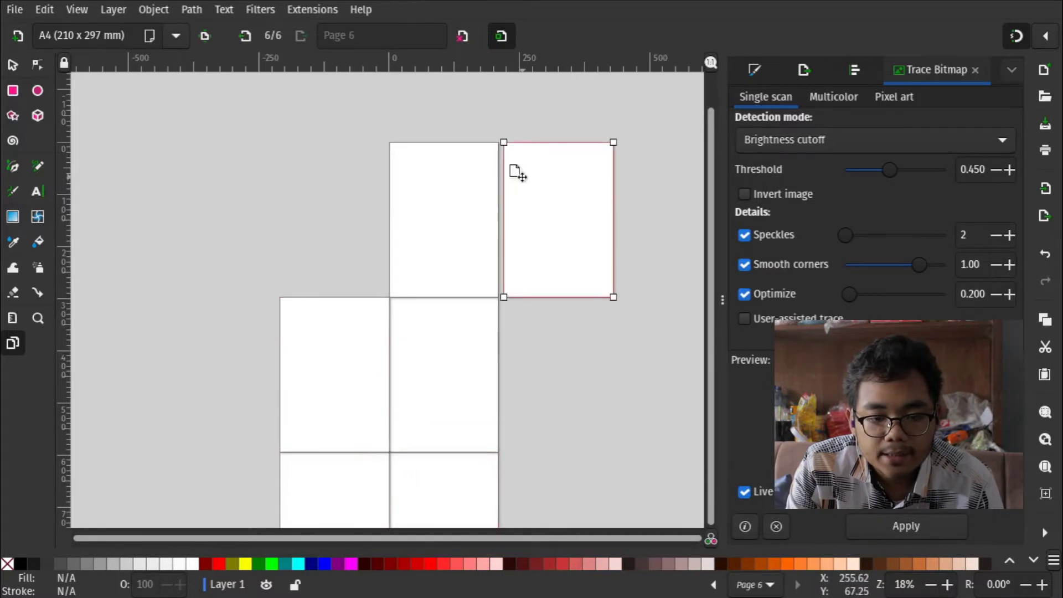
scroll(515, 171, "down", 2)
left_click_drag(554, 178, 431, 448)
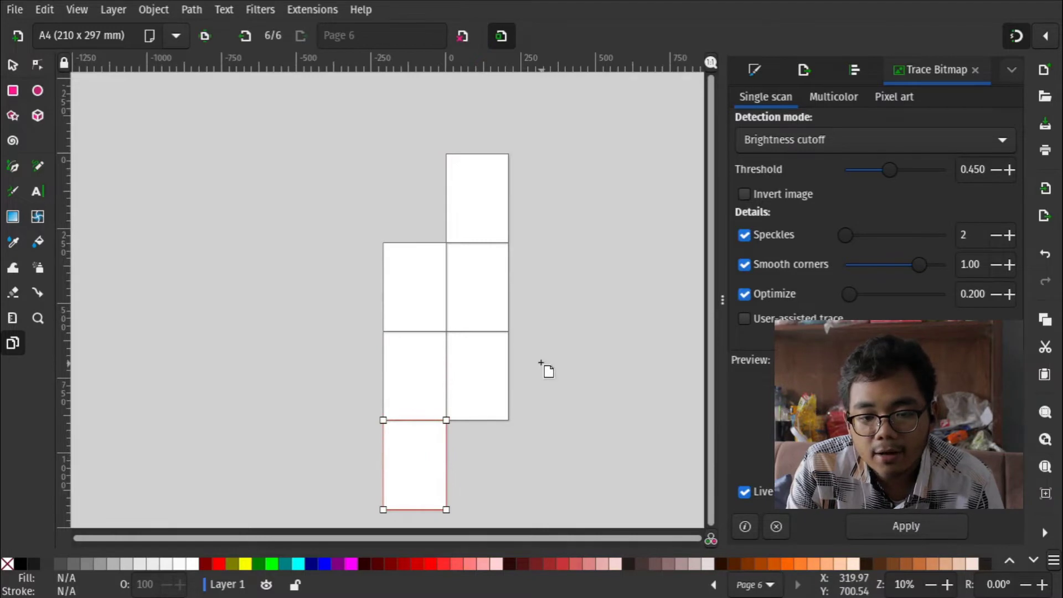
- Select pages 1 through 5 in turn to check their order
scroll(450, 351, "down", 4)
scroll(568, 356, "up", 3)
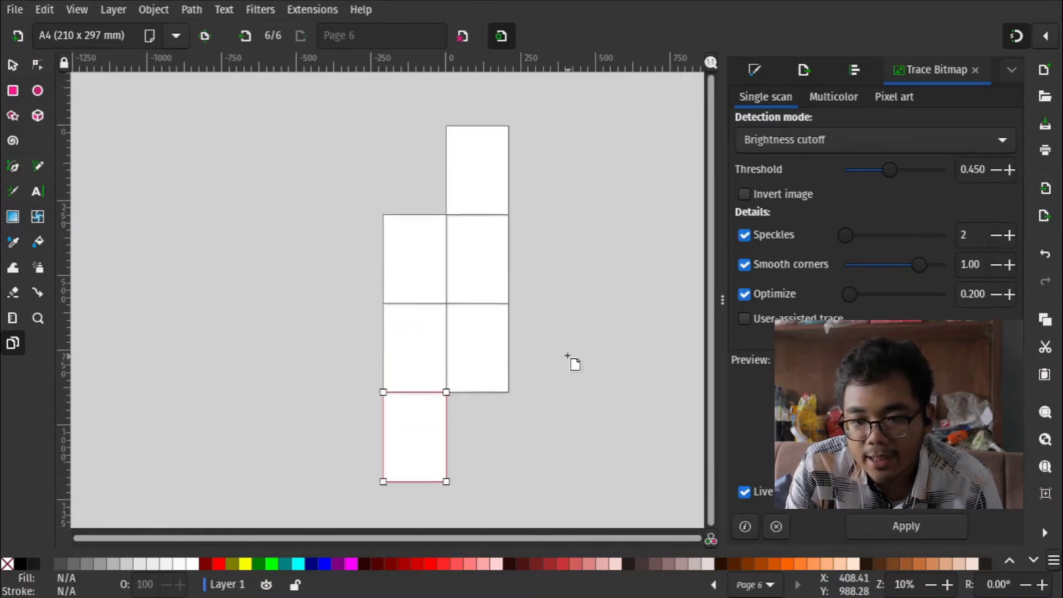
scroll(568, 356, "up", 2)
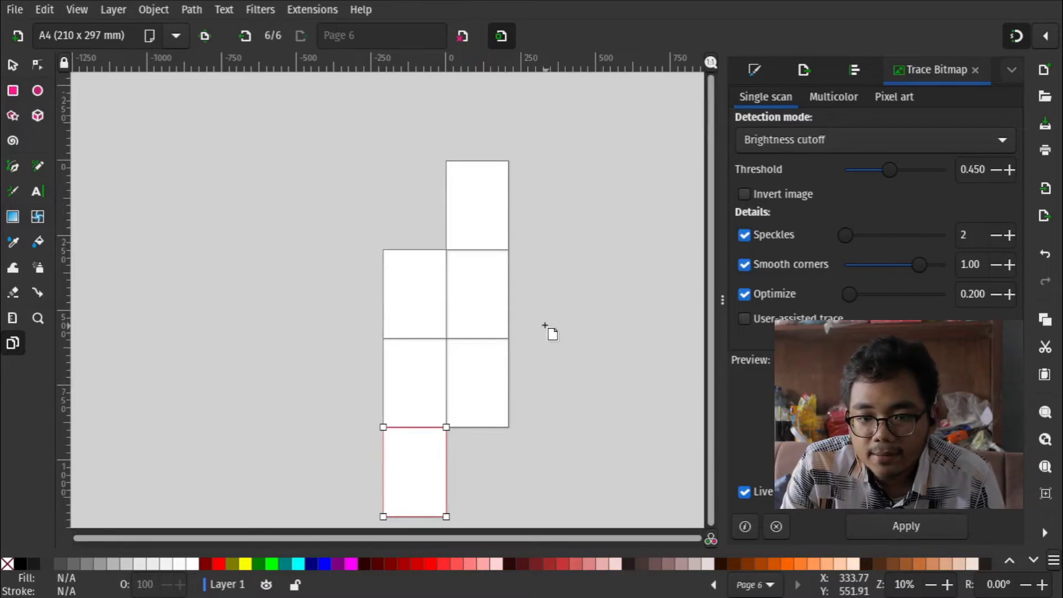
left_click(470, 222)
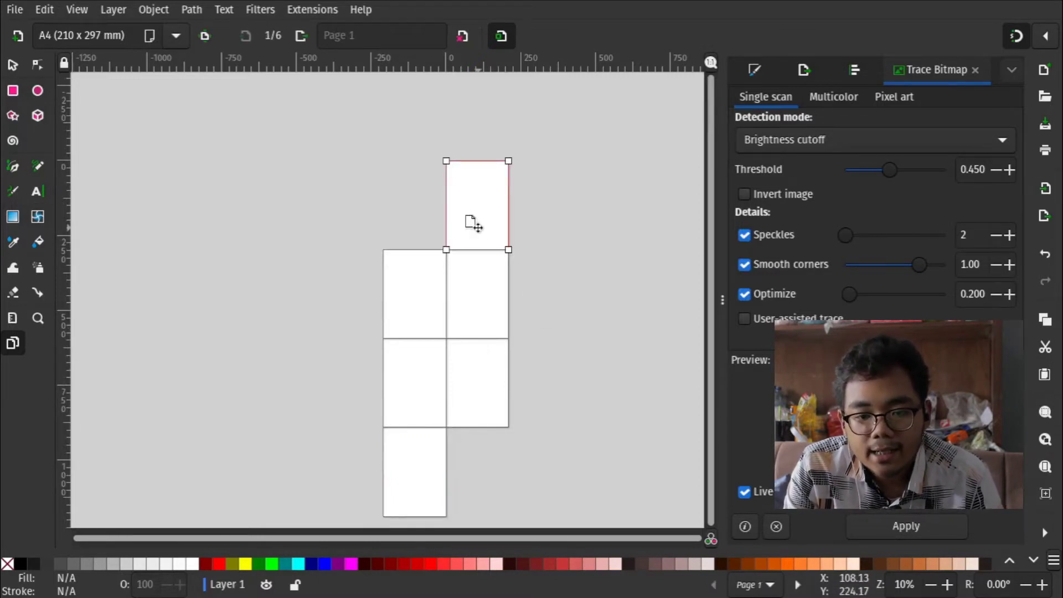
left_click(417, 300)
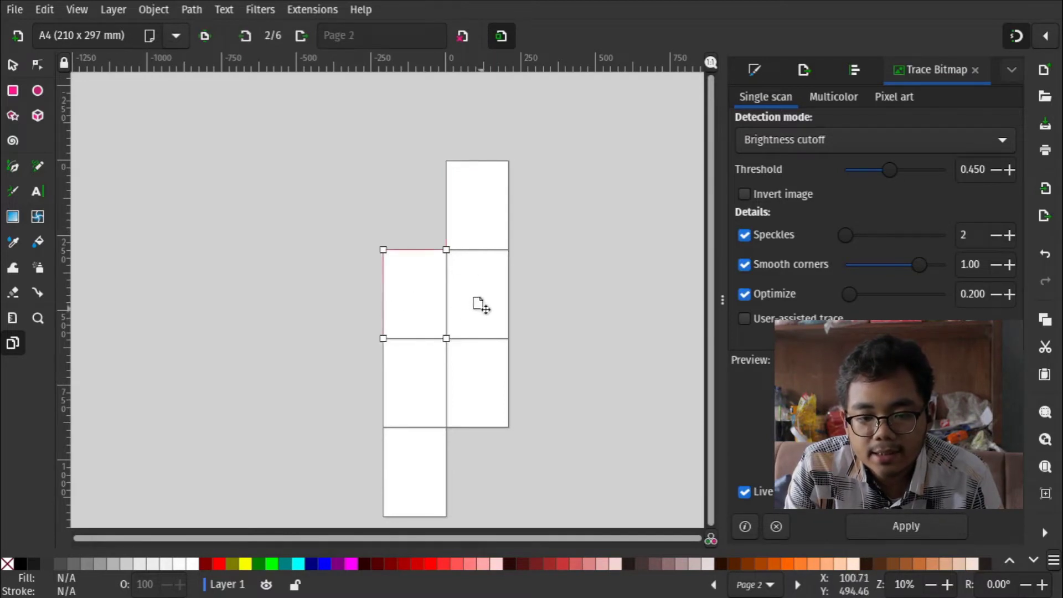
left_click(478, 303)
left_click(435, 368)
left_click(470, 371)
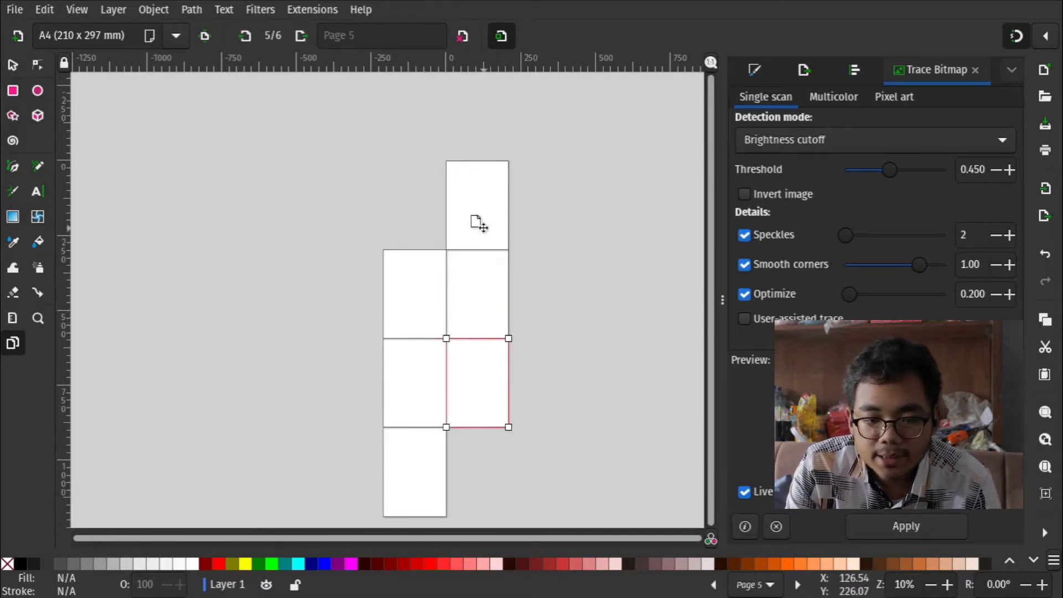
scroll(478, 224, "up", 2)
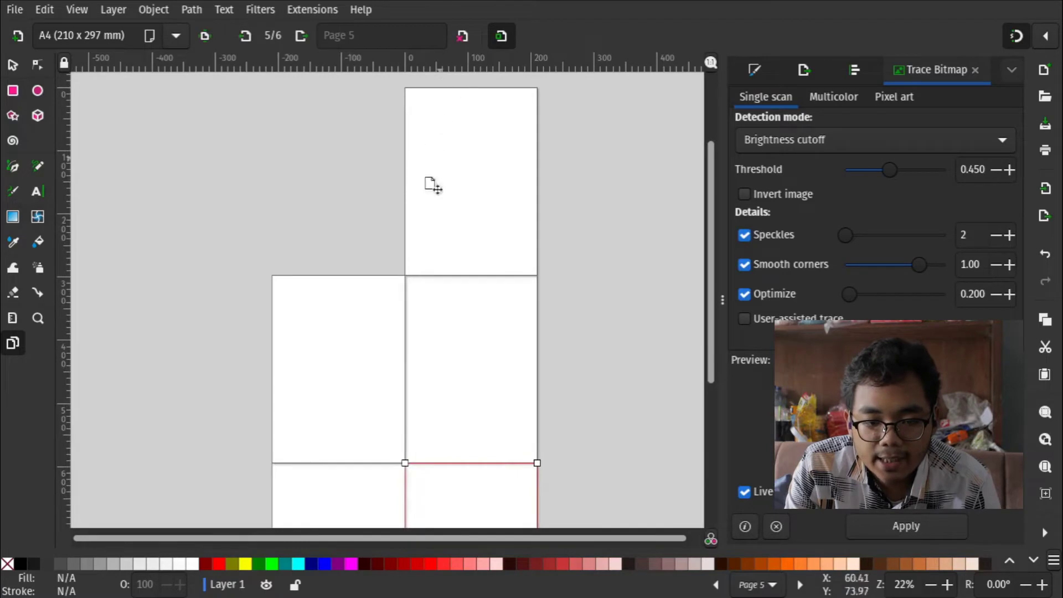
scroll(403, 368, "down", 8)
scroll(404, 368, "up", 8)
scroll(463, 221, "up", 3)
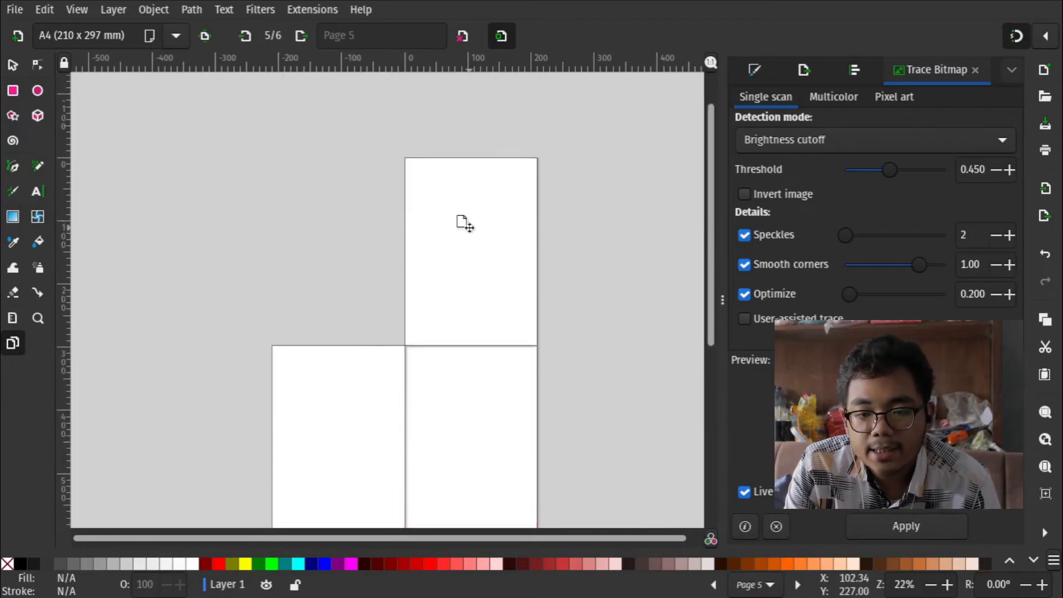
scroll(463, 221, "up", 1)
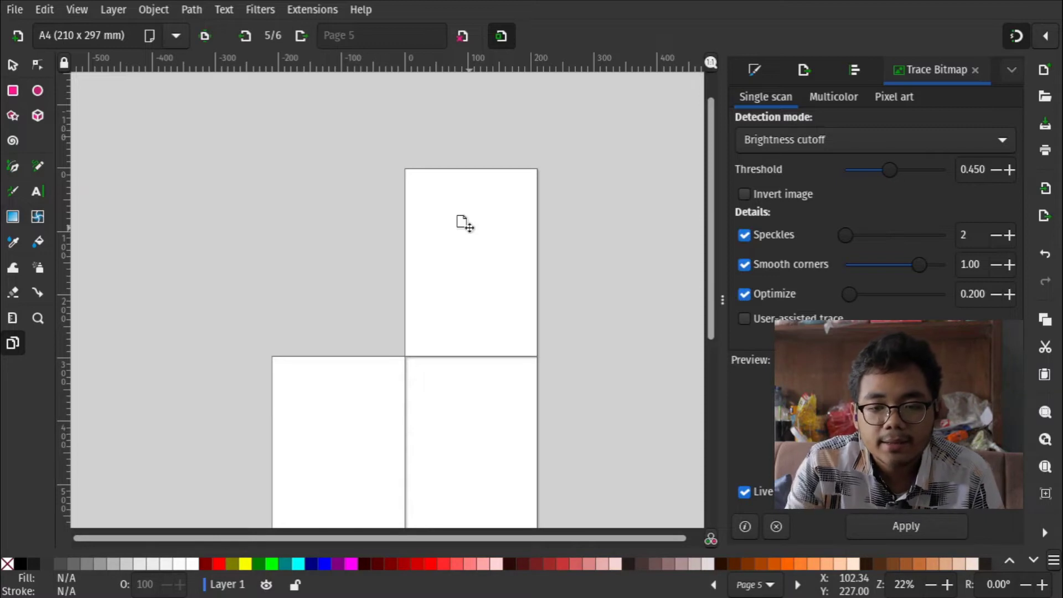
scroll(462, 221, "down", 1)
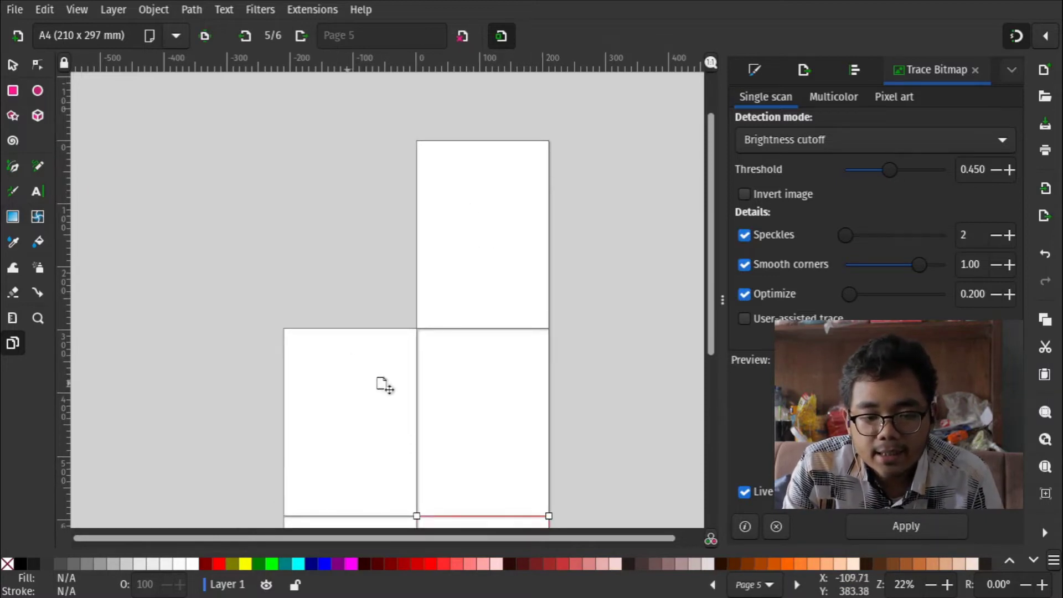
scroll(438, 205, "left", 2)
scroll(468, 245, "up", 8)
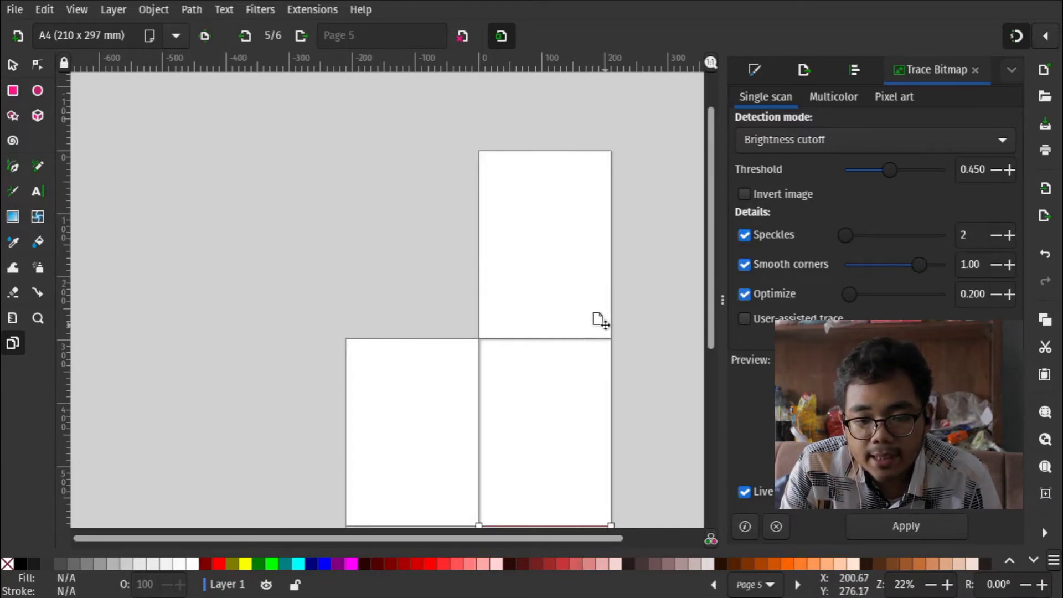
- Select pages 1, 2 and 3 in turn to check their page numbers
left_click(594, 313)
right_click(546, 260)
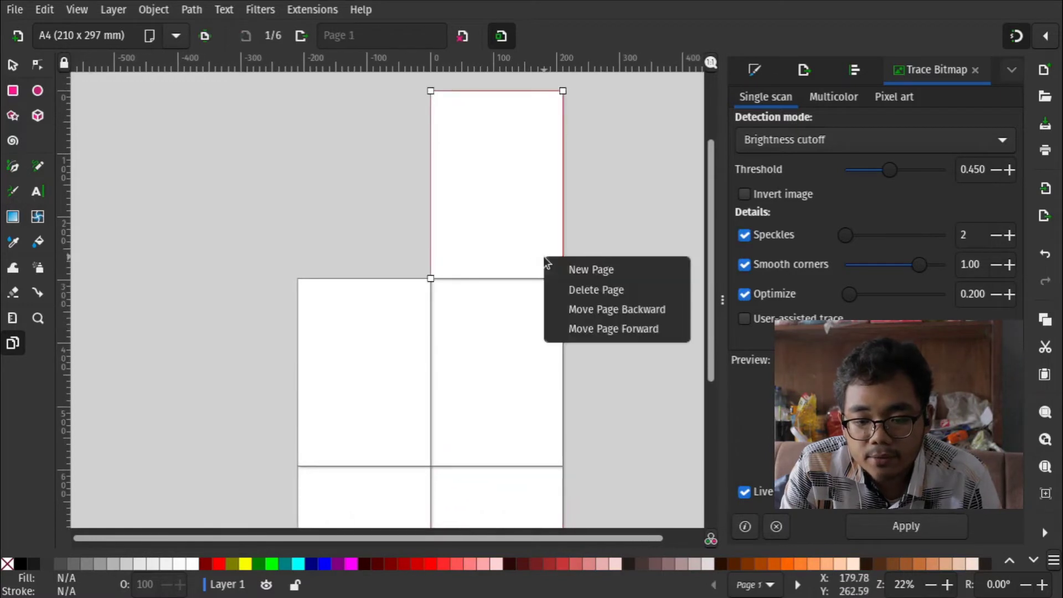
left_click(520, 339)
left_click(332, 352)
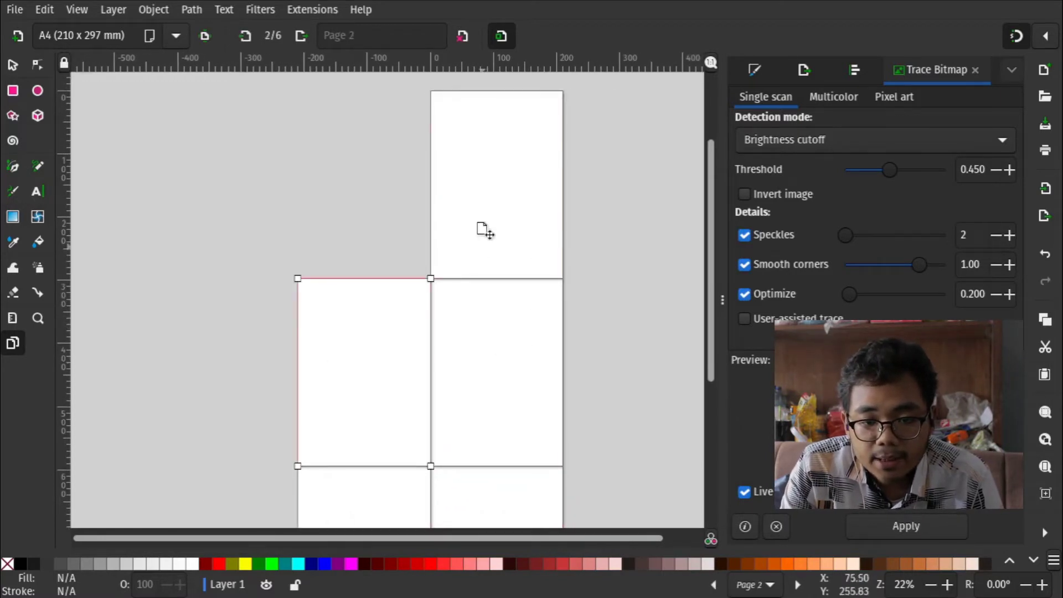
left_click(483, 224)
left_click(447, 348)
left_click(361, 359)
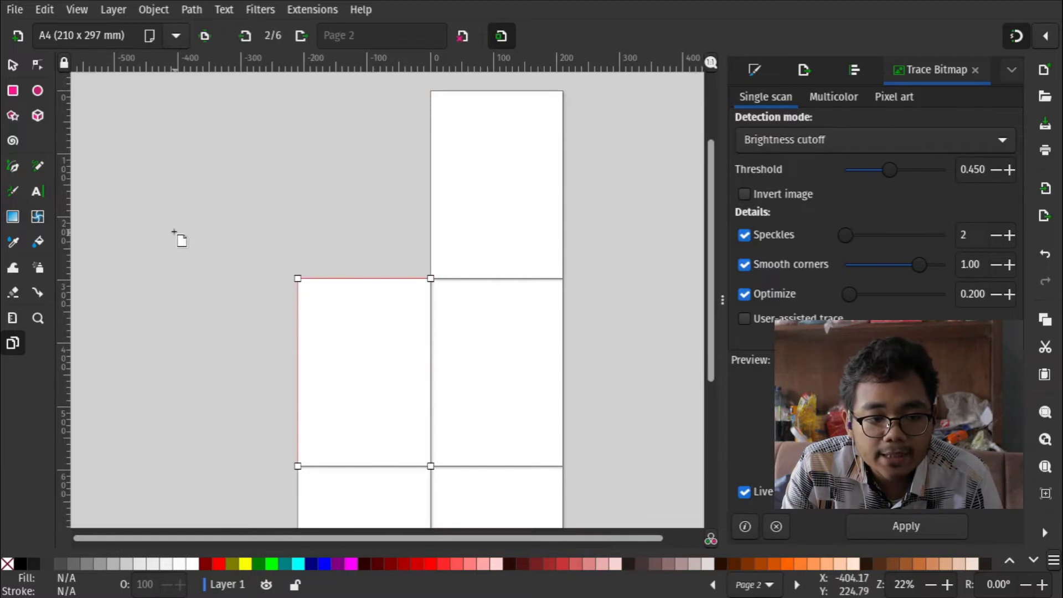
- Add a page-number text label and move it near the bottom of page 2
left_click(37, 191)
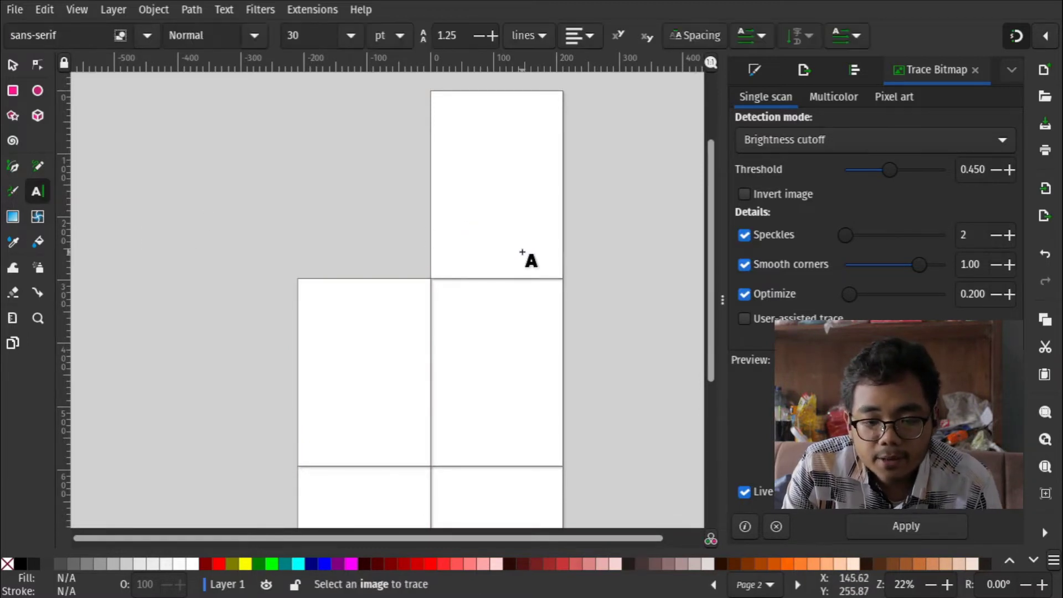
scroll(527, 254, "up", 2, "ctrl")
left_click(497, 262)
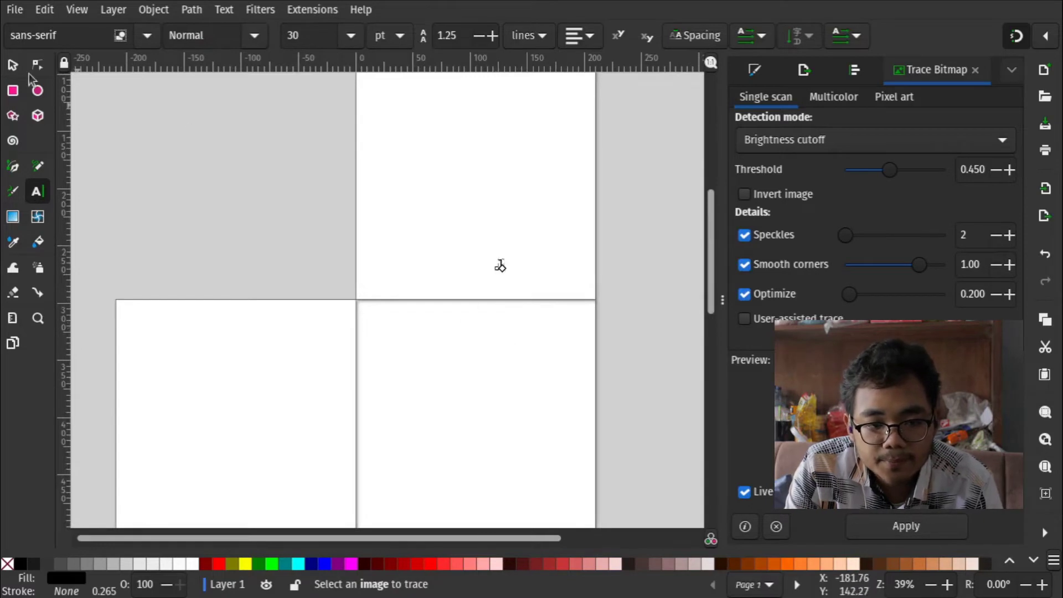
left_click(13, 65)
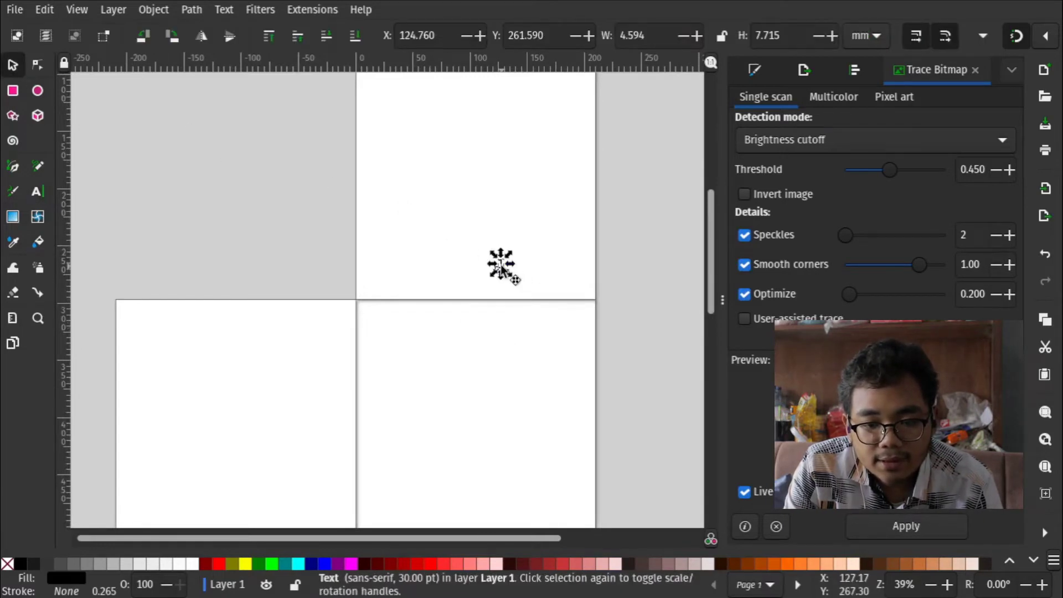
left_click_drag(501, 269, 568, 277)
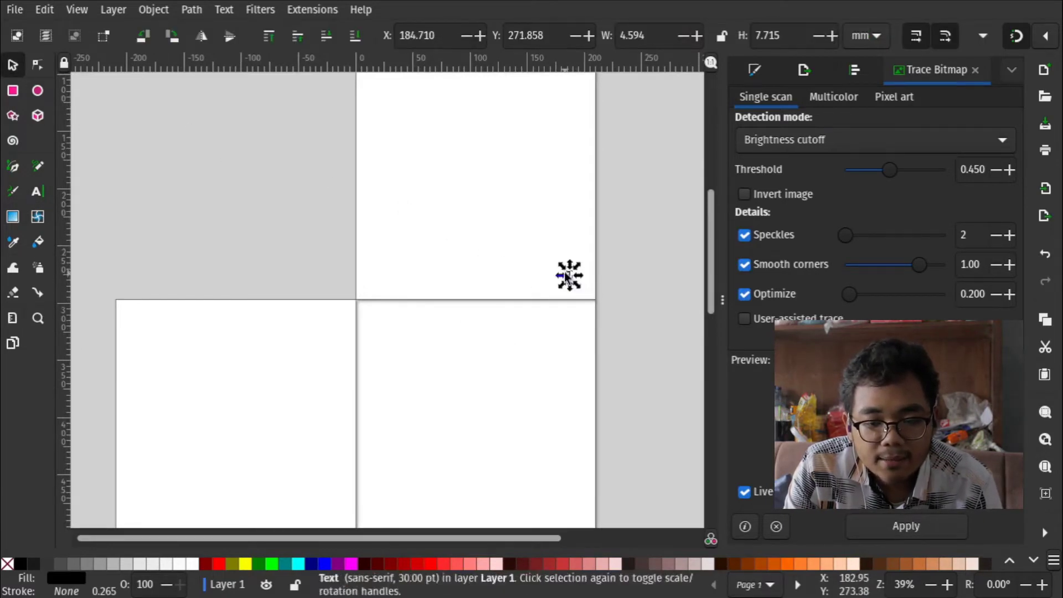
left_click_drag(570, 277, 311, 488)
scroll(305, 490, "down", 8)
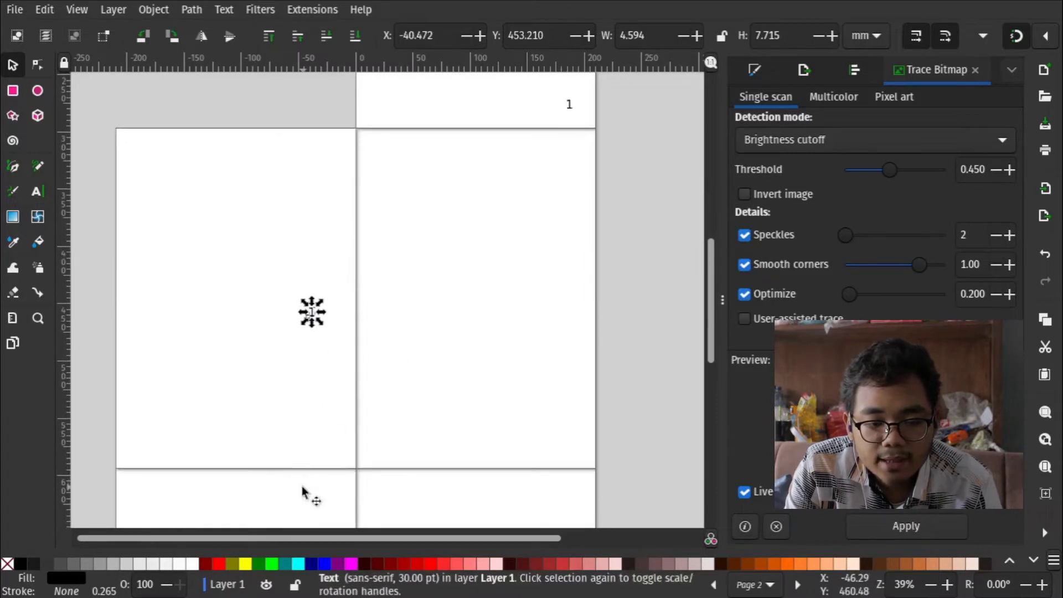
left_click_drag(313, 318, 335, 446)
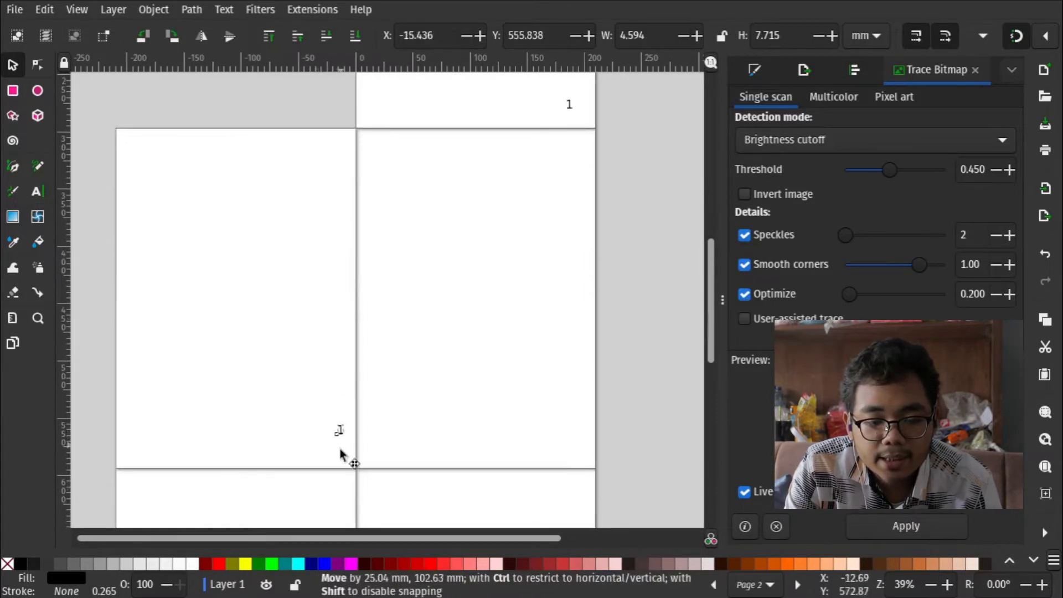
- Edit the page-number label to read 2, then return to the Selector and Pages tools
key("ctrl+a")
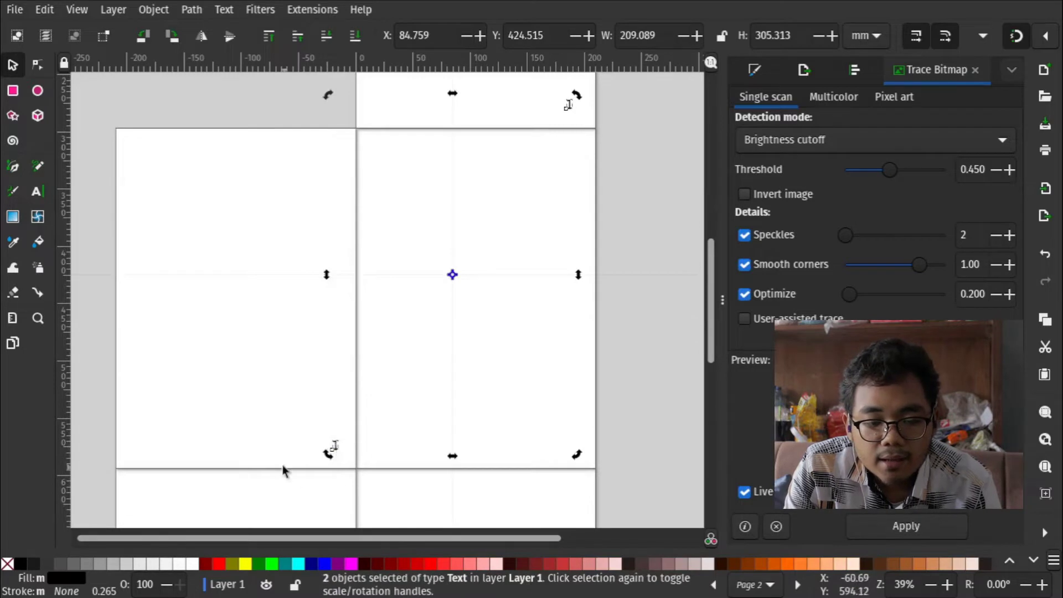
key("Escape")
scroll(282, 357, "down", 2)
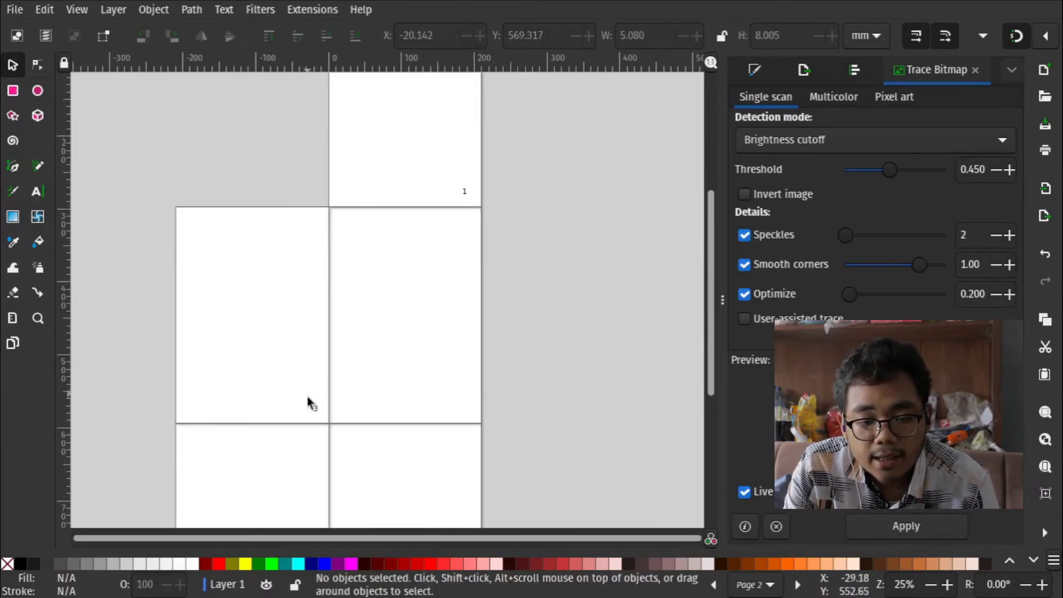
double_click(316, 408)
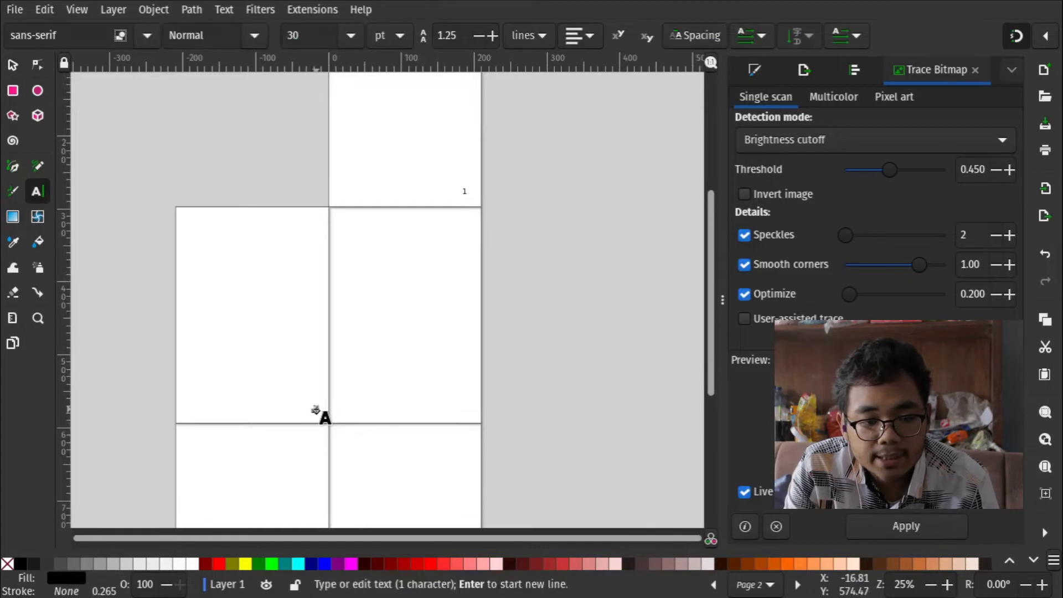
key("Escape")
left_click(13, 65)
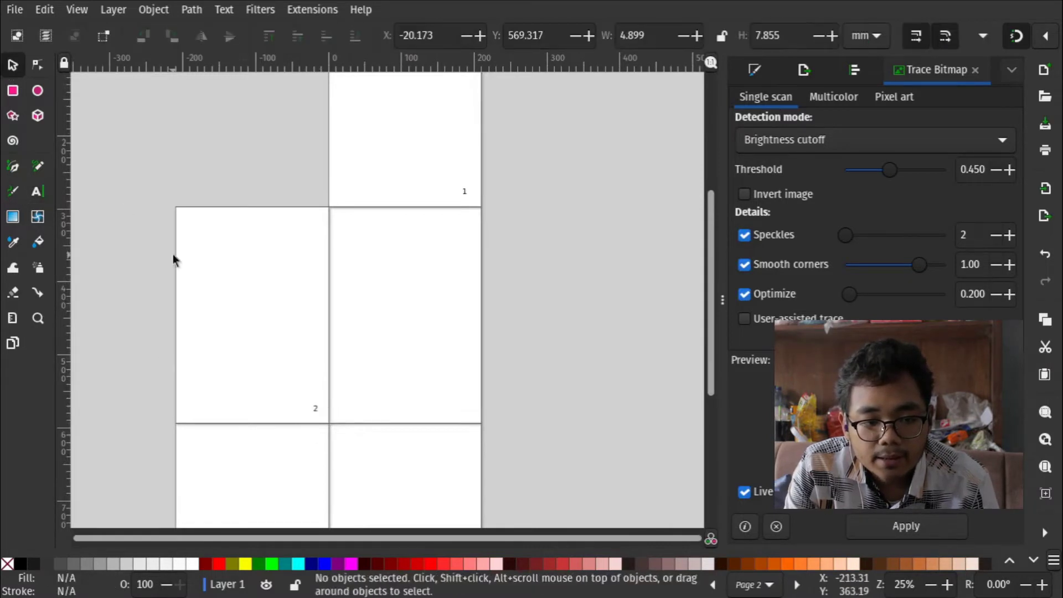
scroll(346, 360, "down", 3, "ctrl")
key("shift+d")
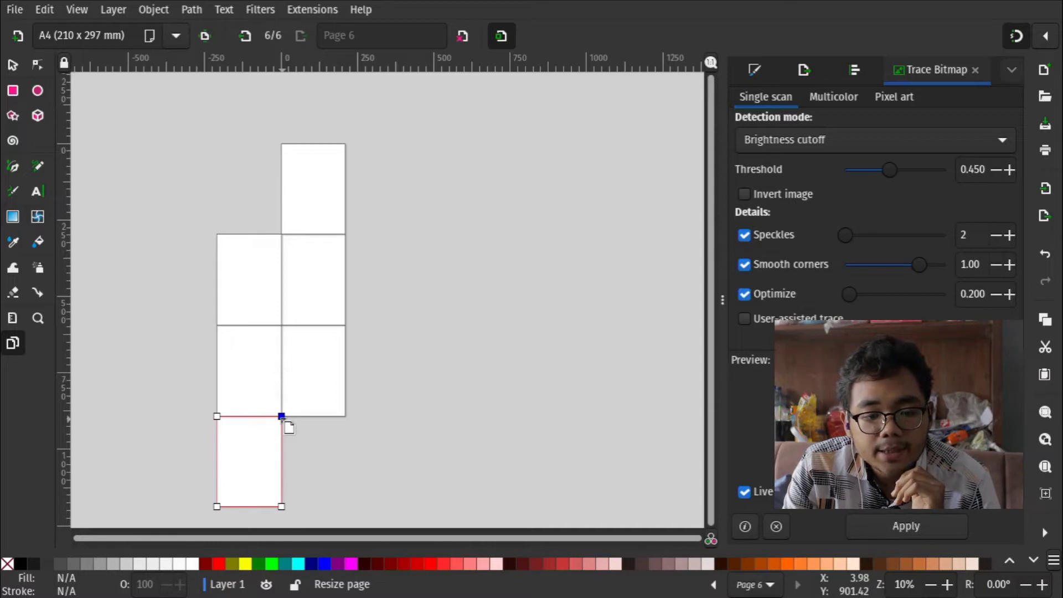
- Resize page 3, page 2 and the top page by dragging corners, then undo
scroll(315, 357, "right", 1)
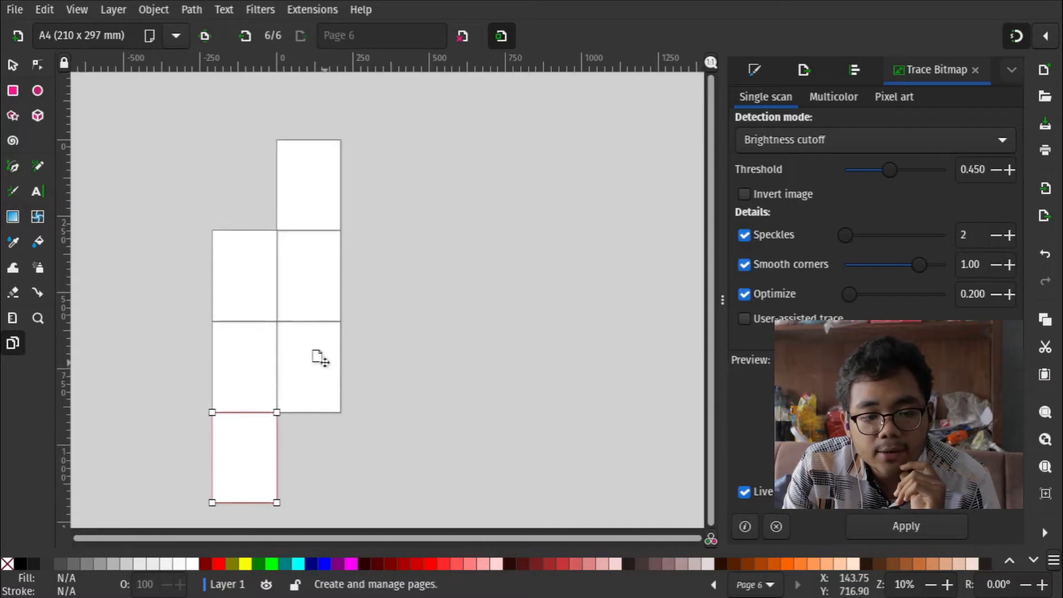
right_click(309, 195)
left_click(266, 282)
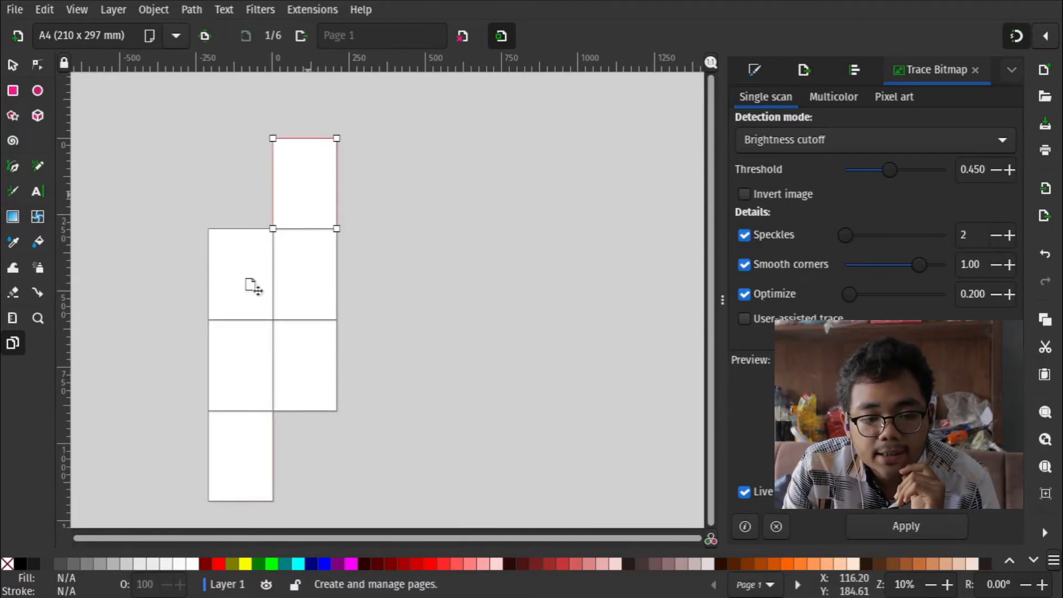
left_click(304, 291)
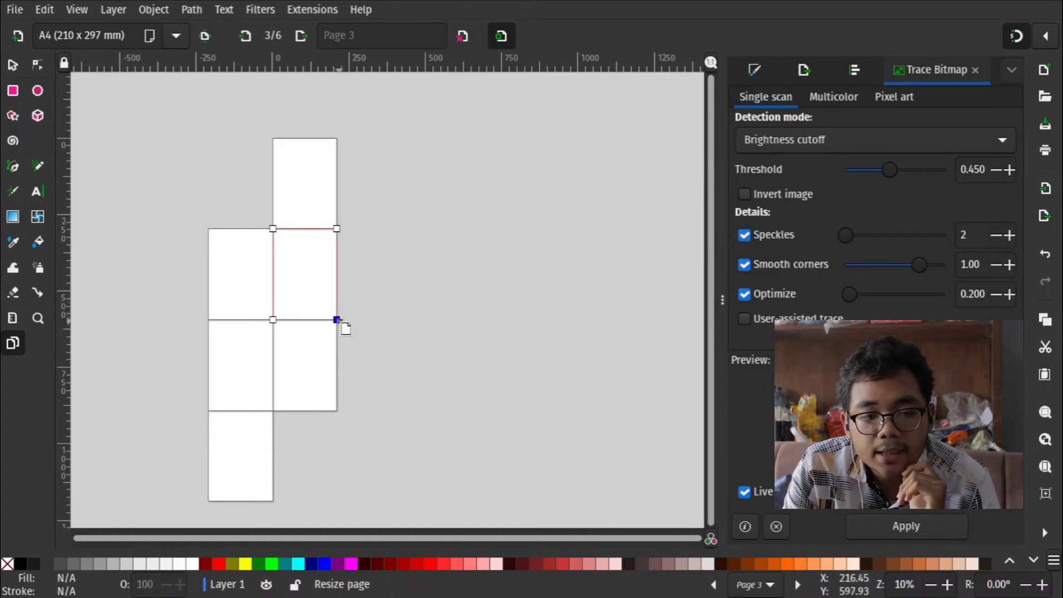
mouse_move(339, 320)
left_mouse_down()
mouse_move(404, 298)
mouse_move(332, 299)
left_mouse_up()
left_click(325, 346)
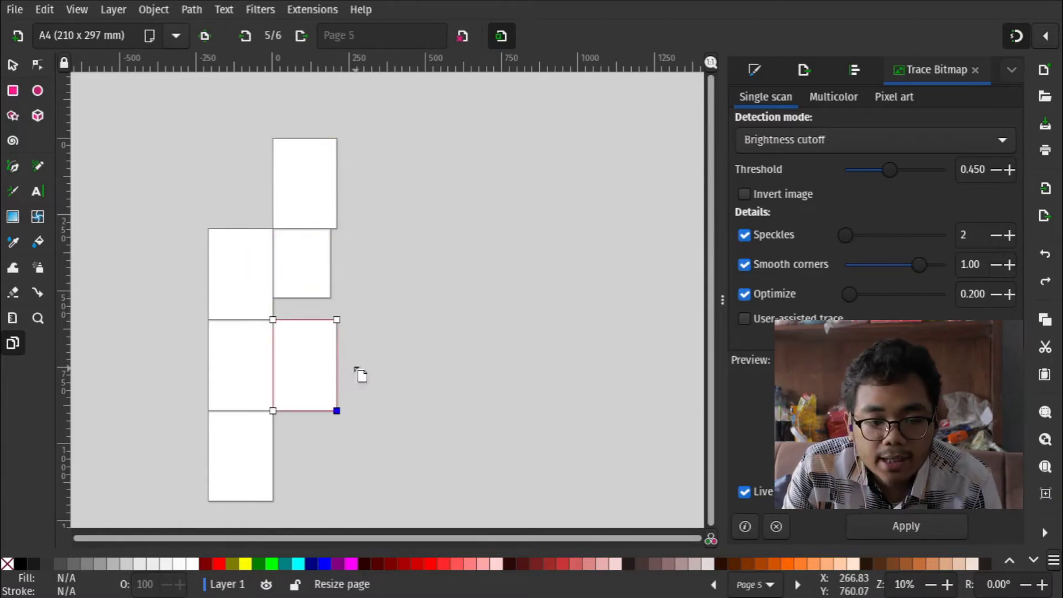
left_click(226, 237)
left_click_drag(208, 228, 147, 264)
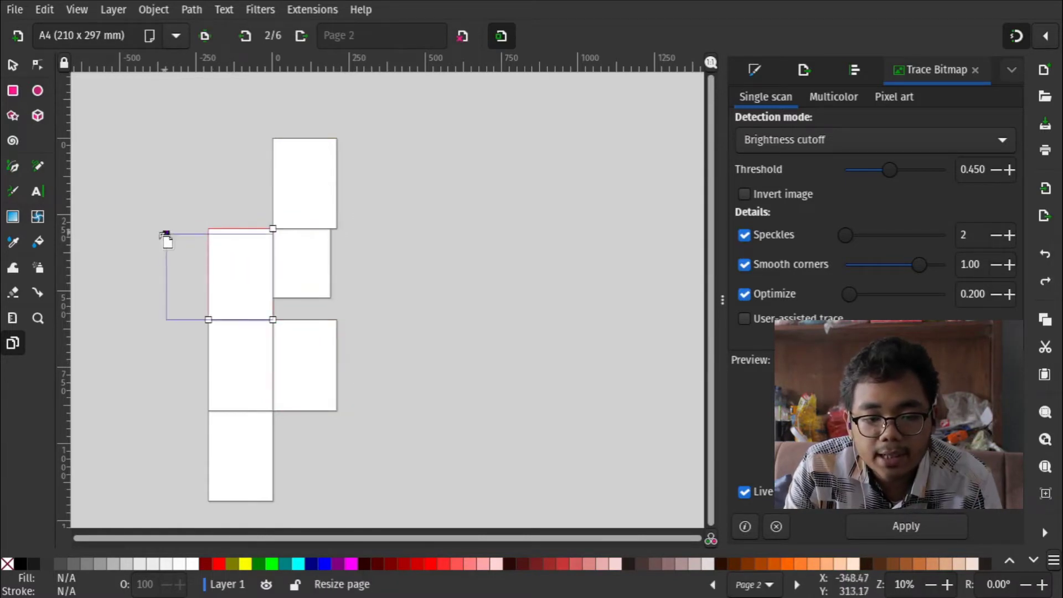
left_click(289, 191)
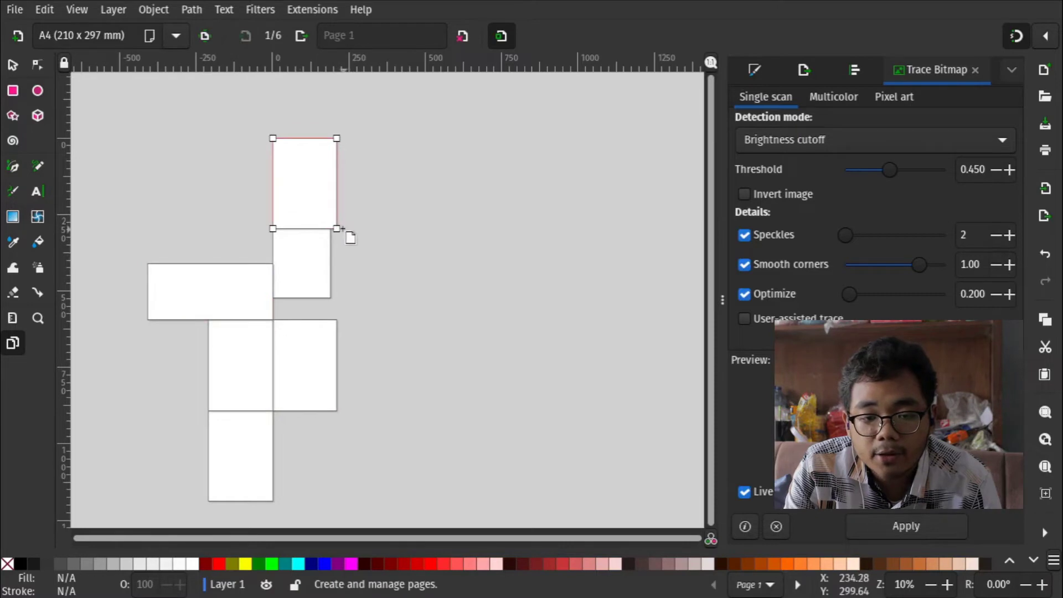
left_click_drag(337, 228, 393, 172)
left_click(304, 380)
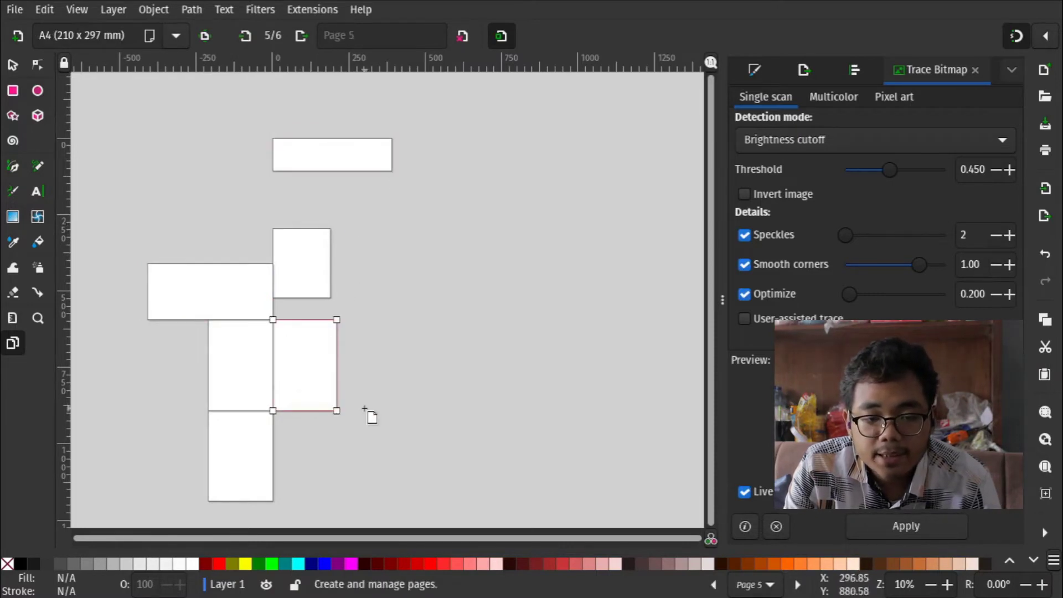
key("ctrl+z")
key("ctrl+z")
key("ctrl+z")
key("ctrl+z")
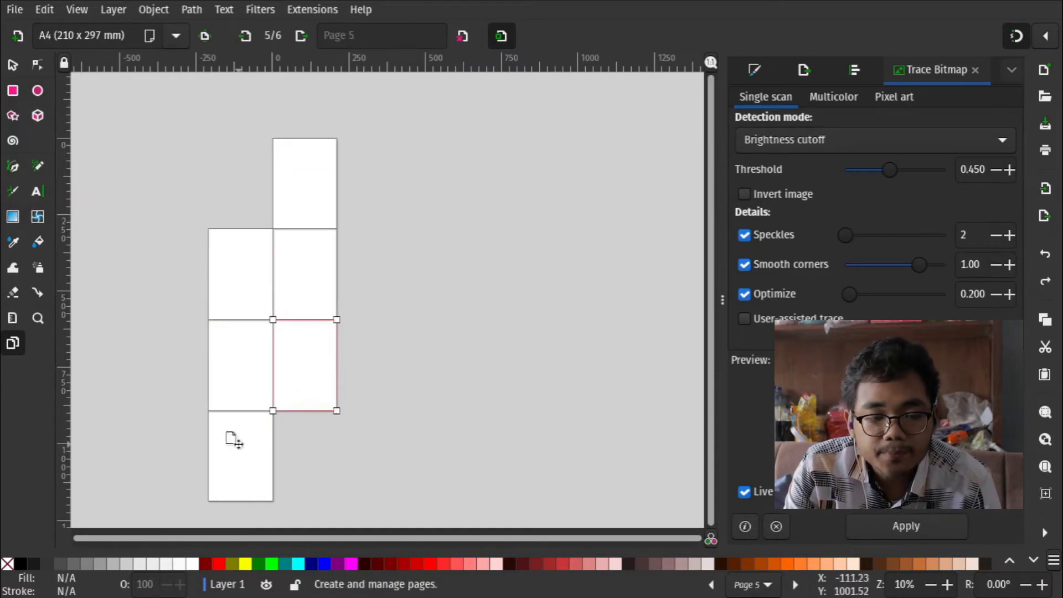
- Try US Legal and A9 sizes on page 6, undoing each back to A4
left_click(232, 438)
left_click(183, 35)
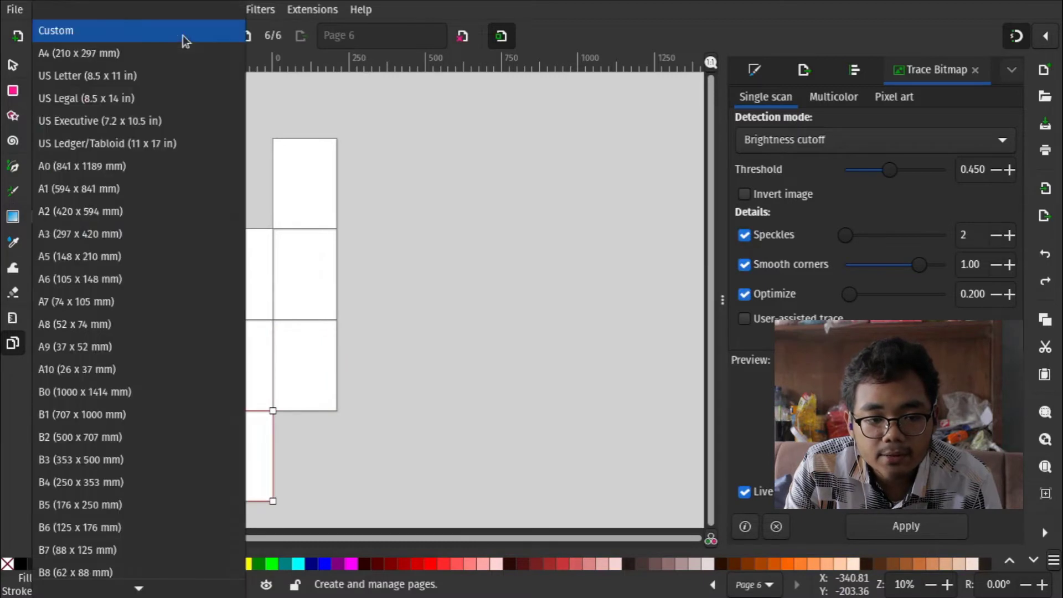
left_click(167, 103)
key("ctrl+z")
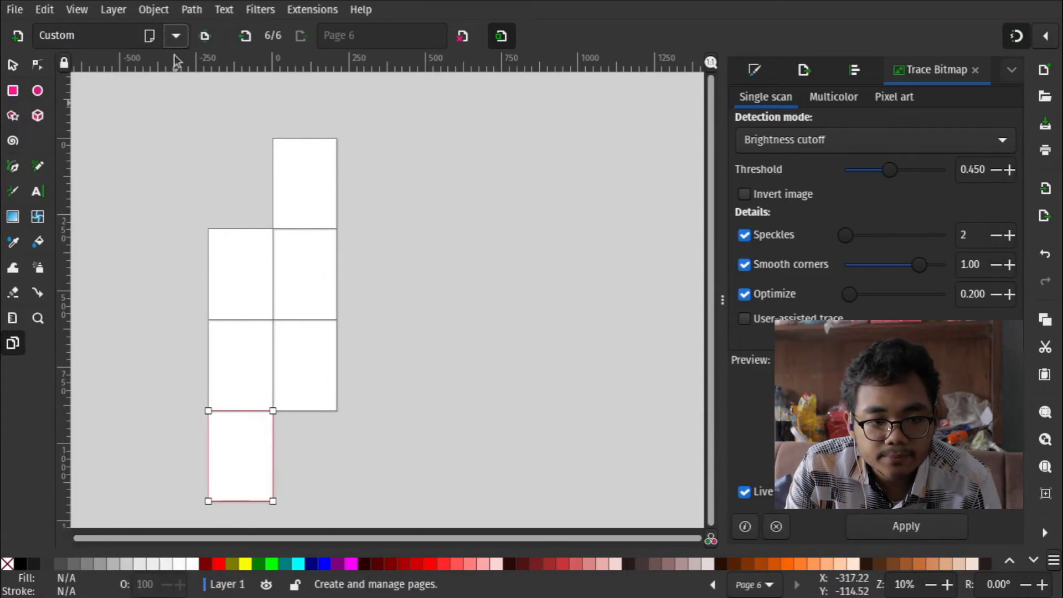
left_click(176, 40)
left_click(136, 364)
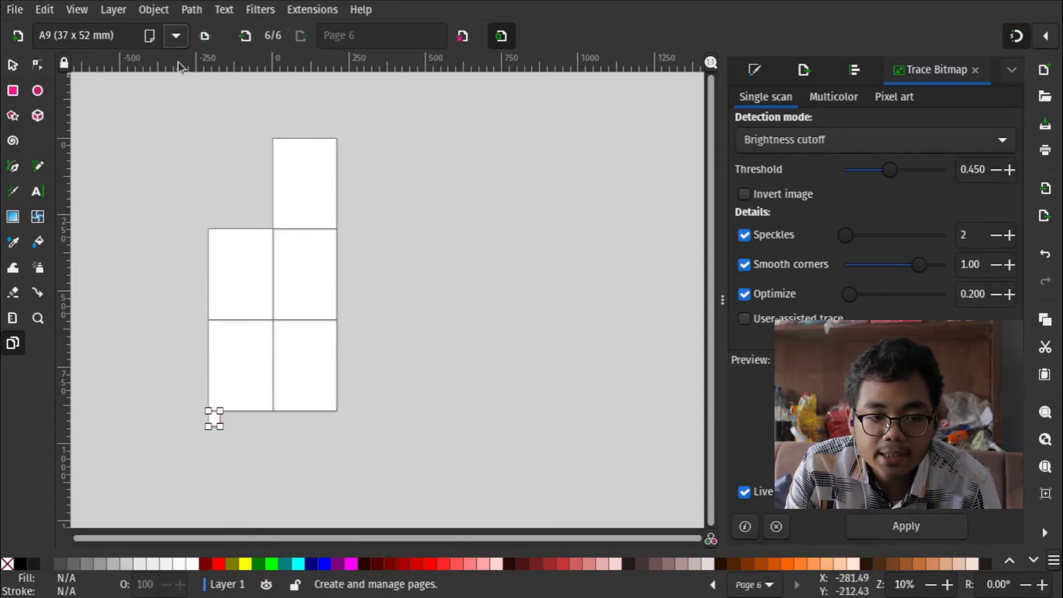
key("ctrl+z")
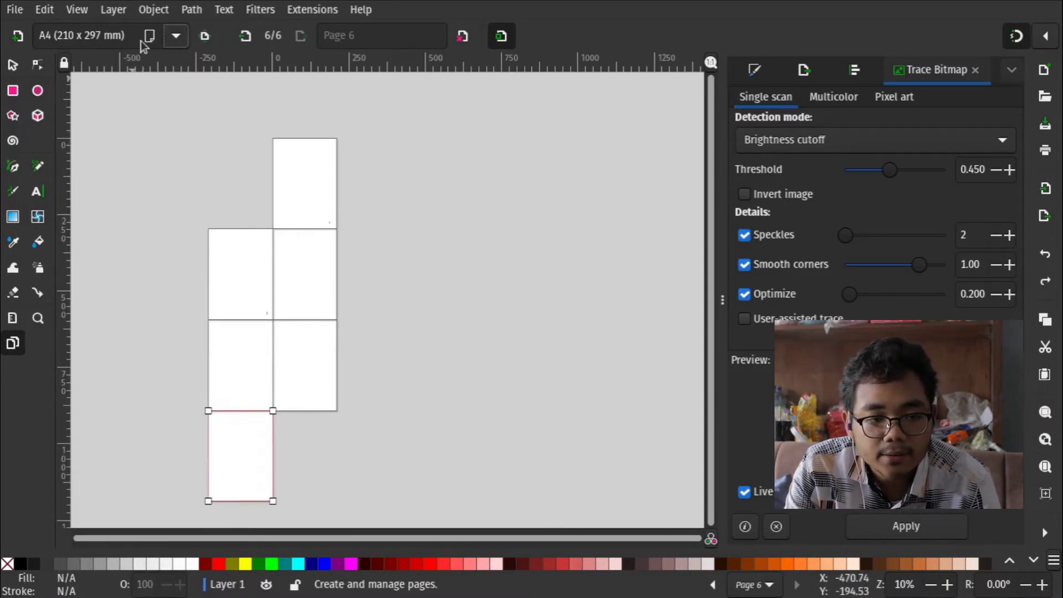
left_click(15, 9)
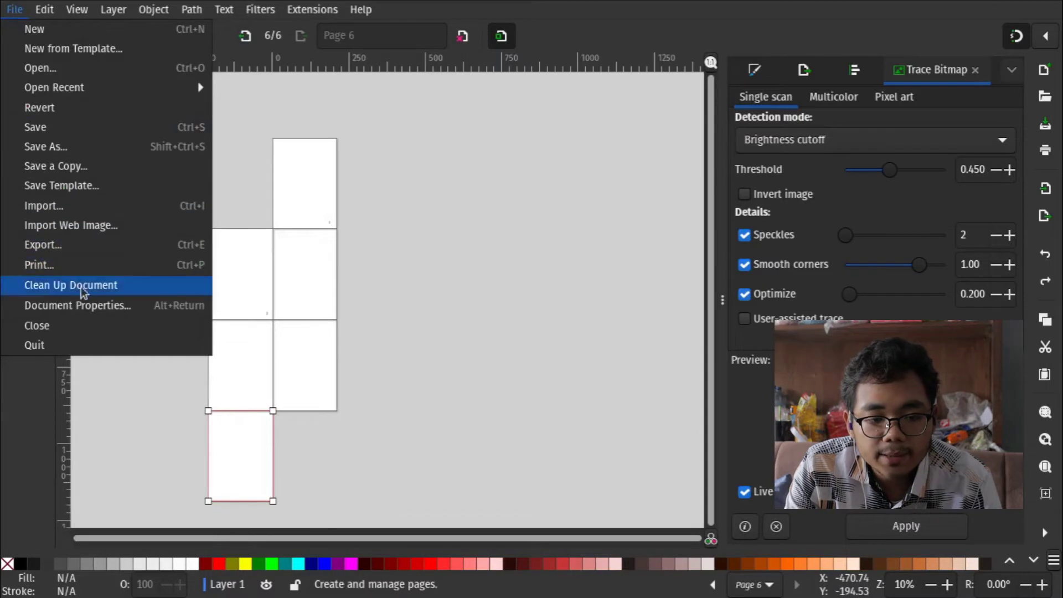
- In Document Properties, switch orientation to landscape and back to portrait, then close it
left_click(108, 305)
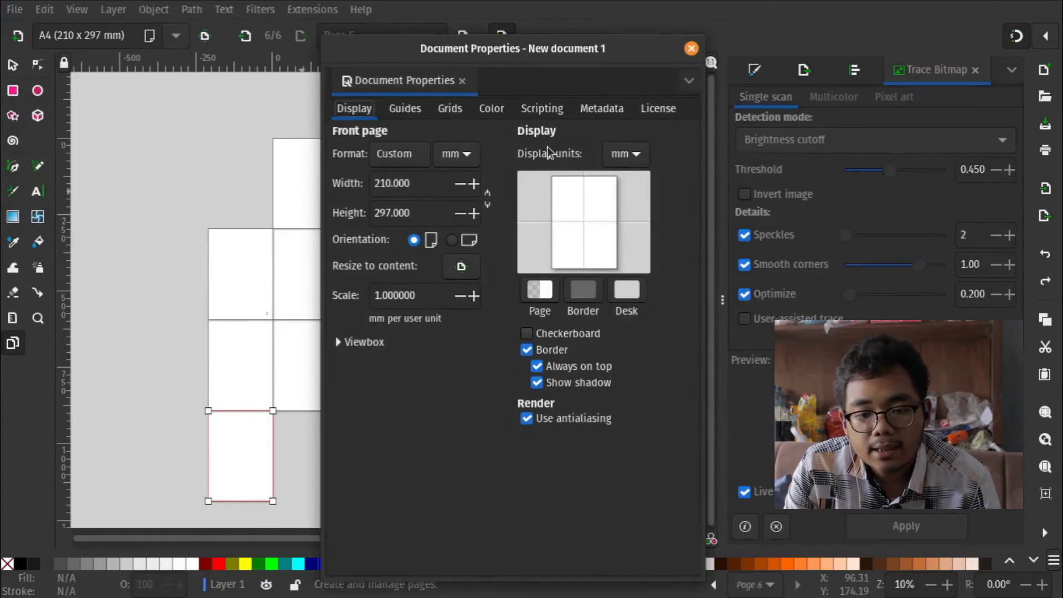
left_click(452, 240)
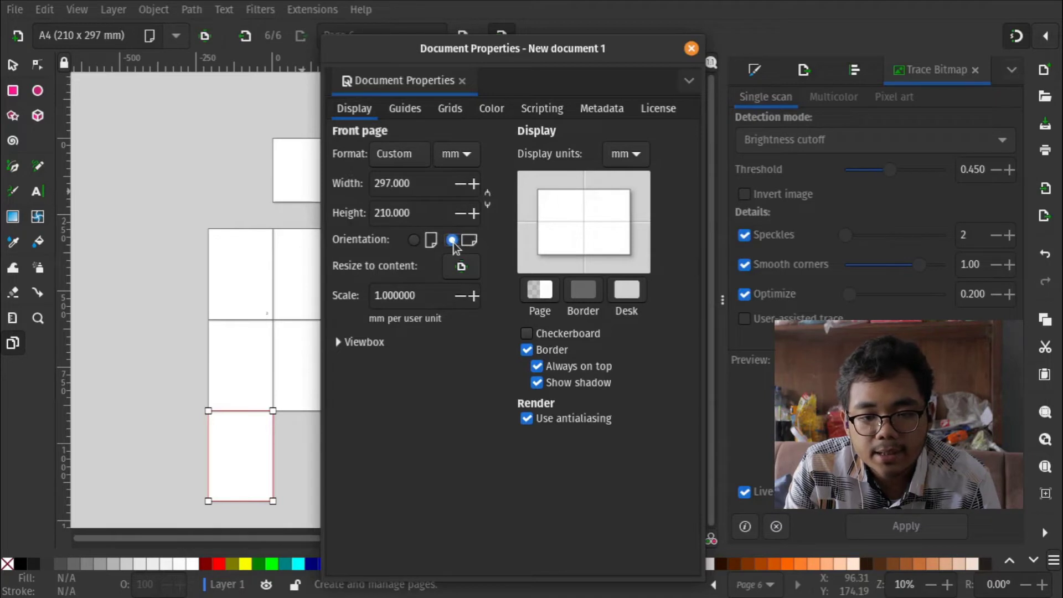
left_click(413, 240)
left_click(690, 49)
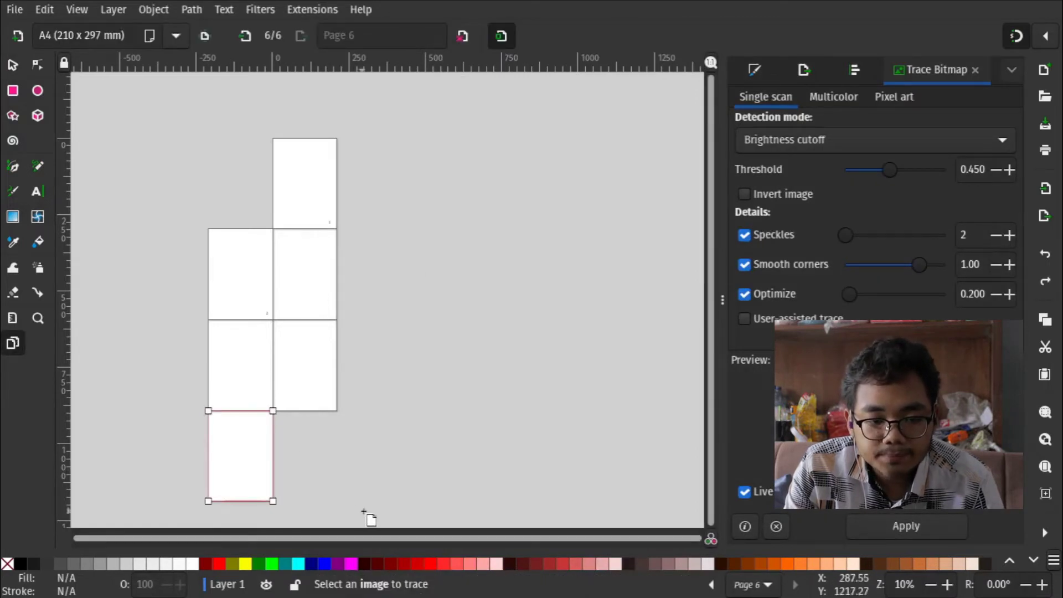
- Return to the Selector tool with the six A4 pages unchanged
left_click(244, 260)
scroll(230, 351, "down", 2)
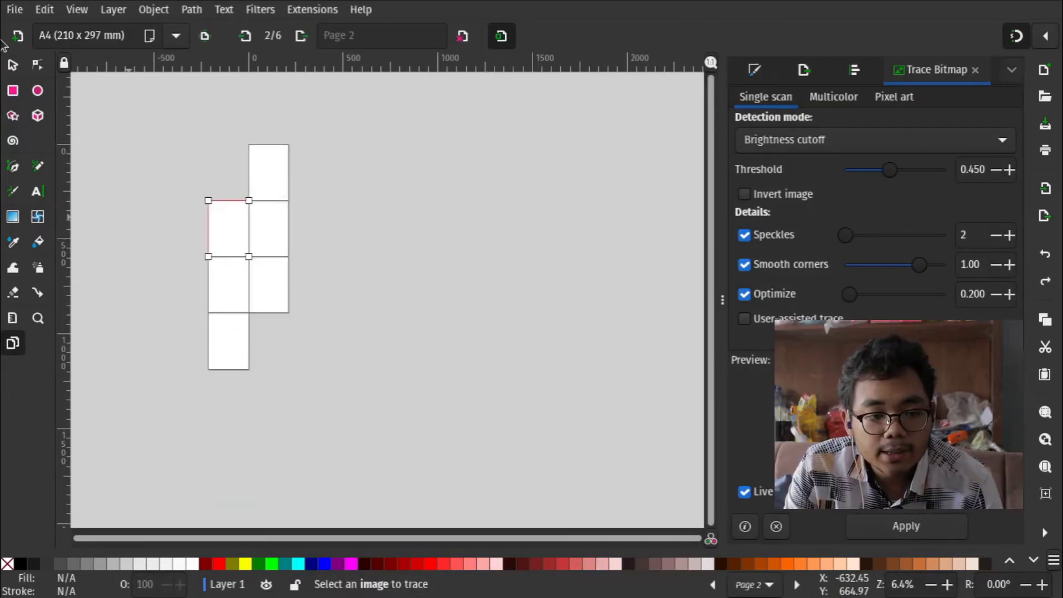
left_click(23, 72)
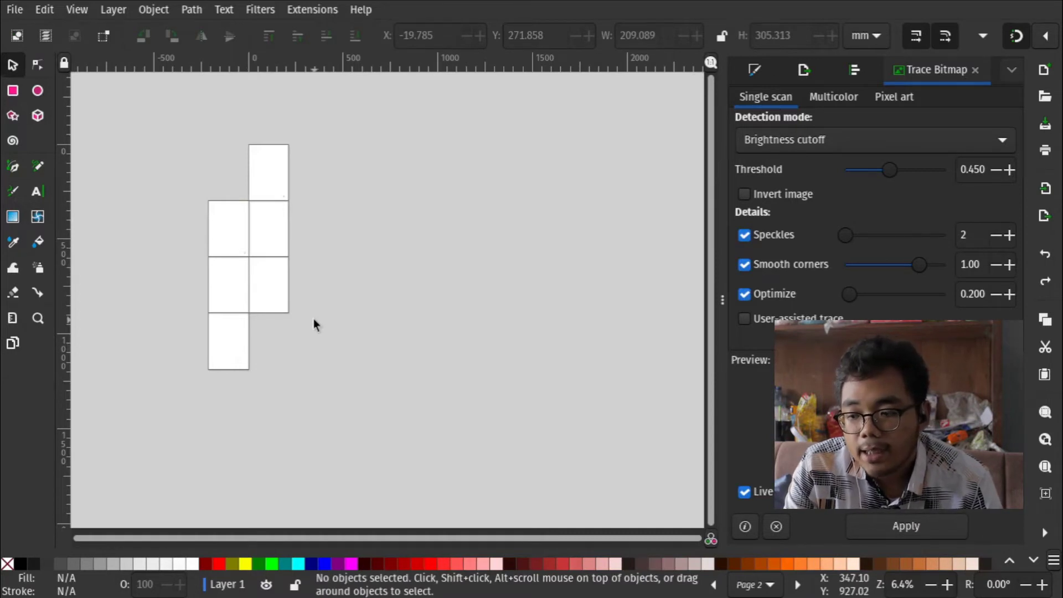
scroll(240, 257, "up", 3)
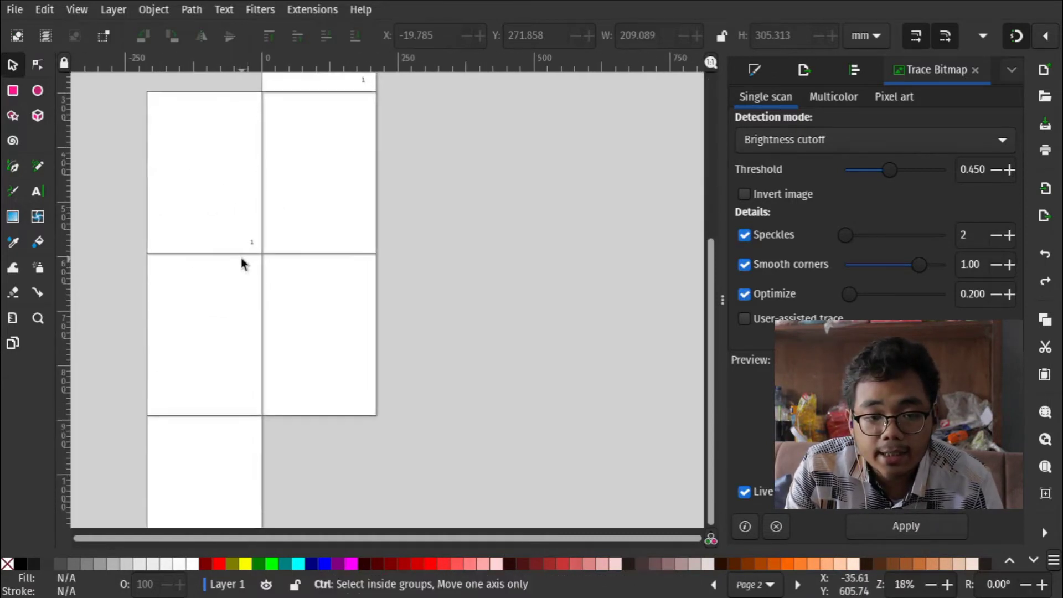
scroll(241, 257, "down", 3)
scroll(241, 257, "up", 1)
scroll(241, 257, "up", 2)
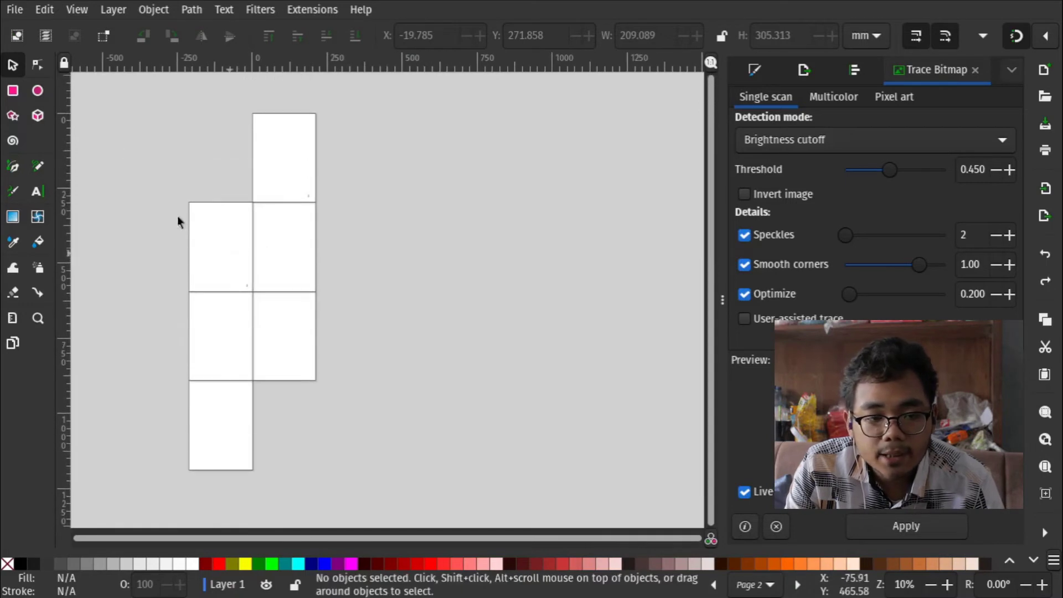
- Switch to the Files app and browse the Documents folder
key("alt+Tab")
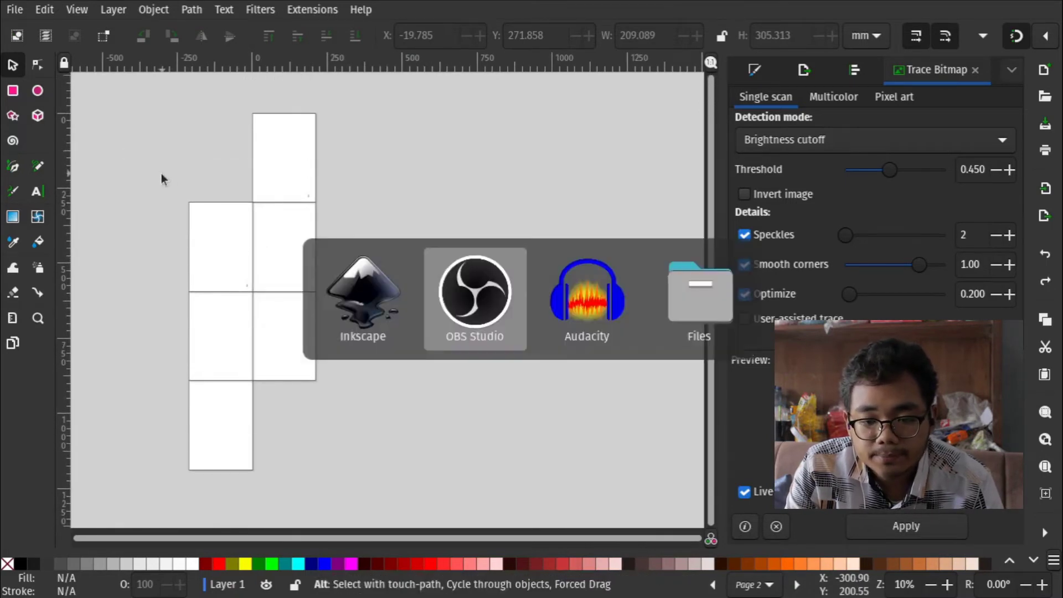
key("alt+Tab")
key("alt+Tab")
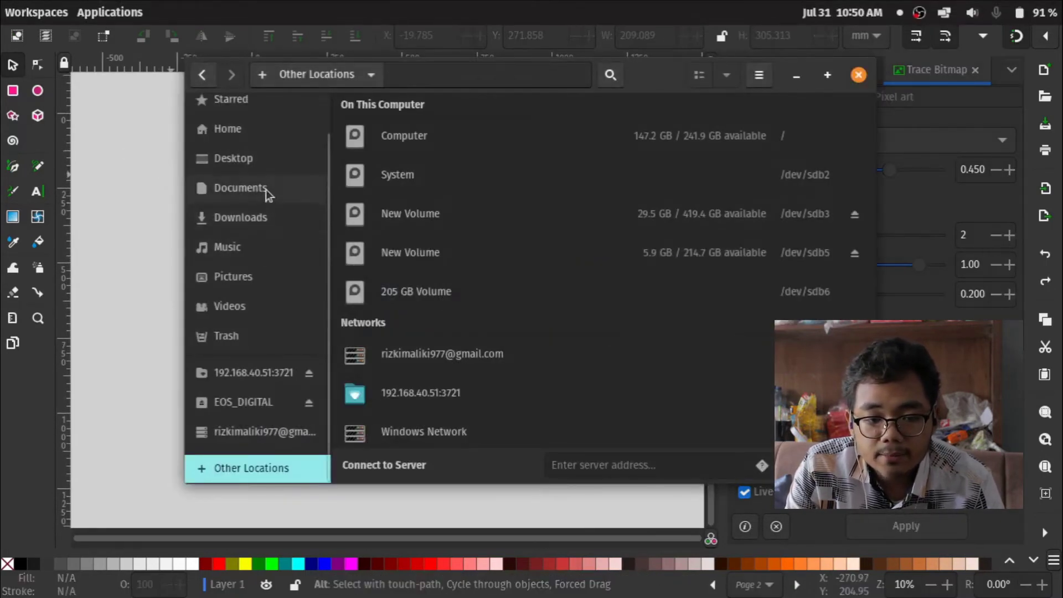
left_click(265, 194)
scroll(609, 361, "down", 5)
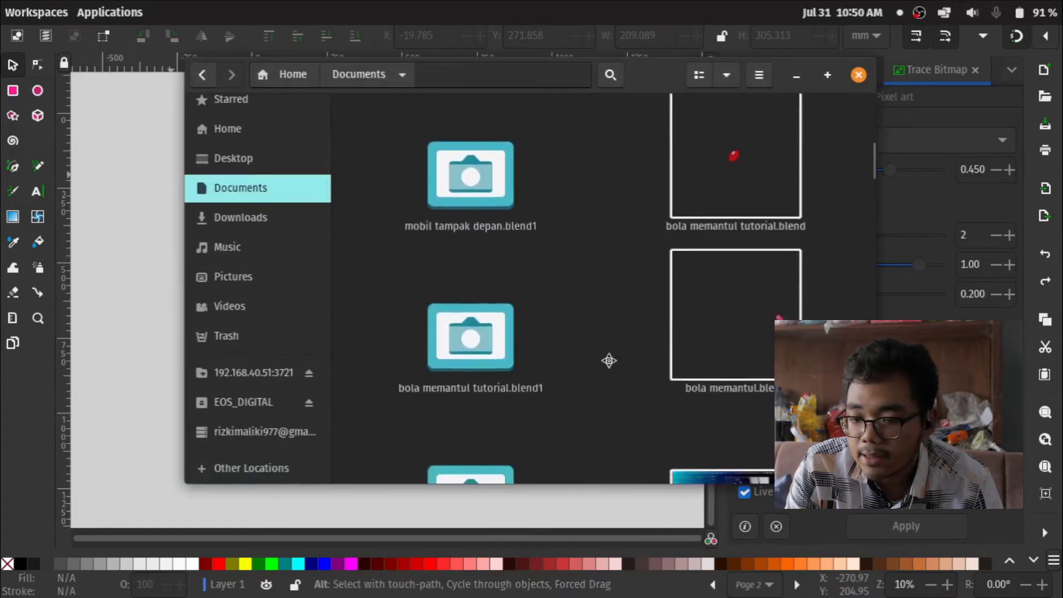
scroll(609, 361, "down", 5)
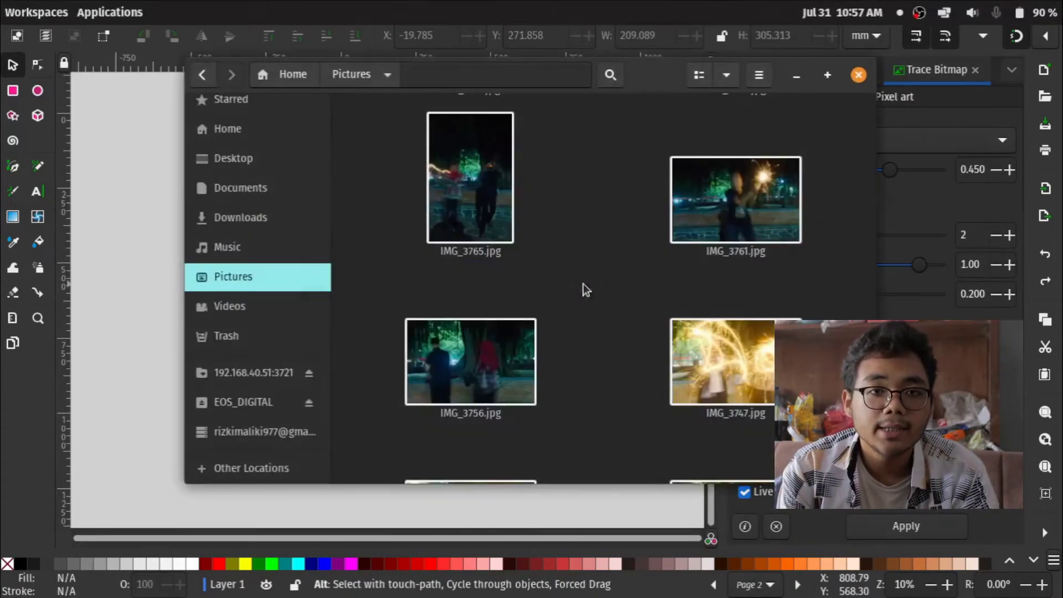
scroll(650, 247, "down", 2)
scroll(649, 247, "down", 5)
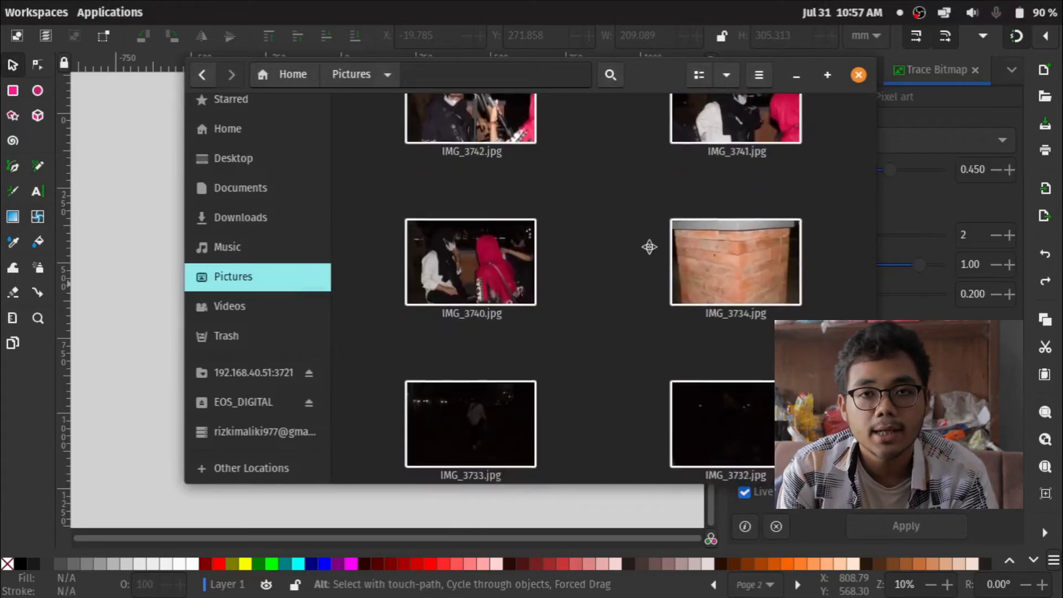
scroll(649, 247, "down", 3)
scroll(650, 248, "up", 15)
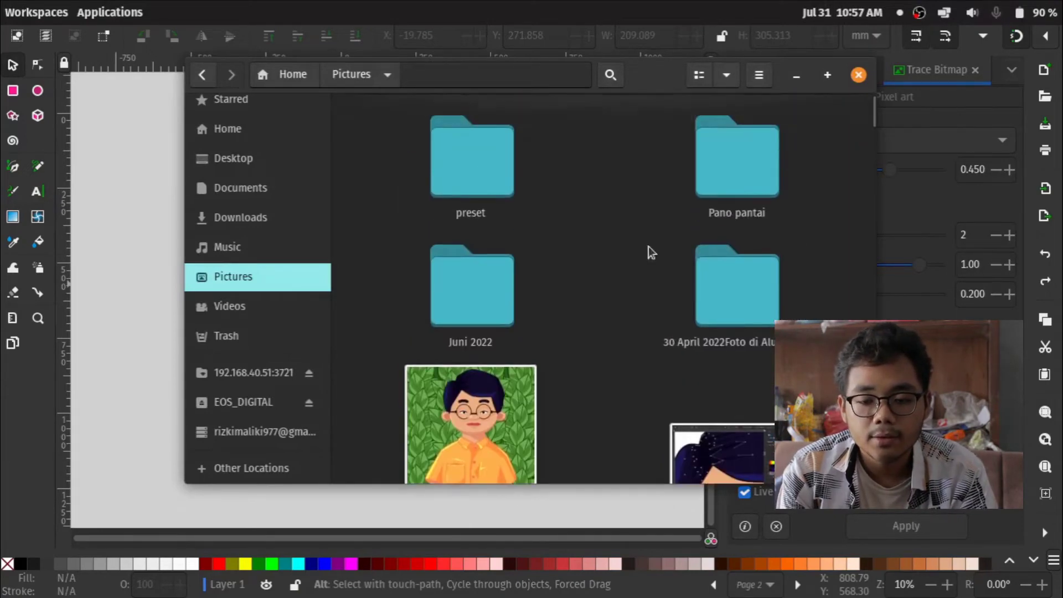
scroll(665, 316, "down", 5)
scroll(667, 317, "up", 3)
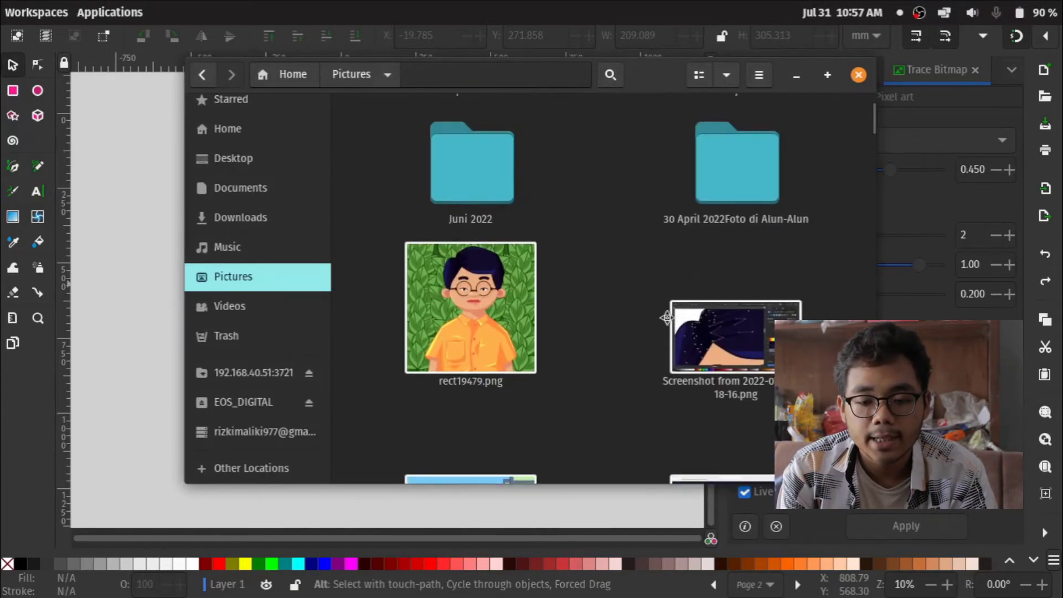
- Look through the Juni 2022 and 100CANON folders, then return to Pictures
double_click(477, 183)
double_click(466, 143)
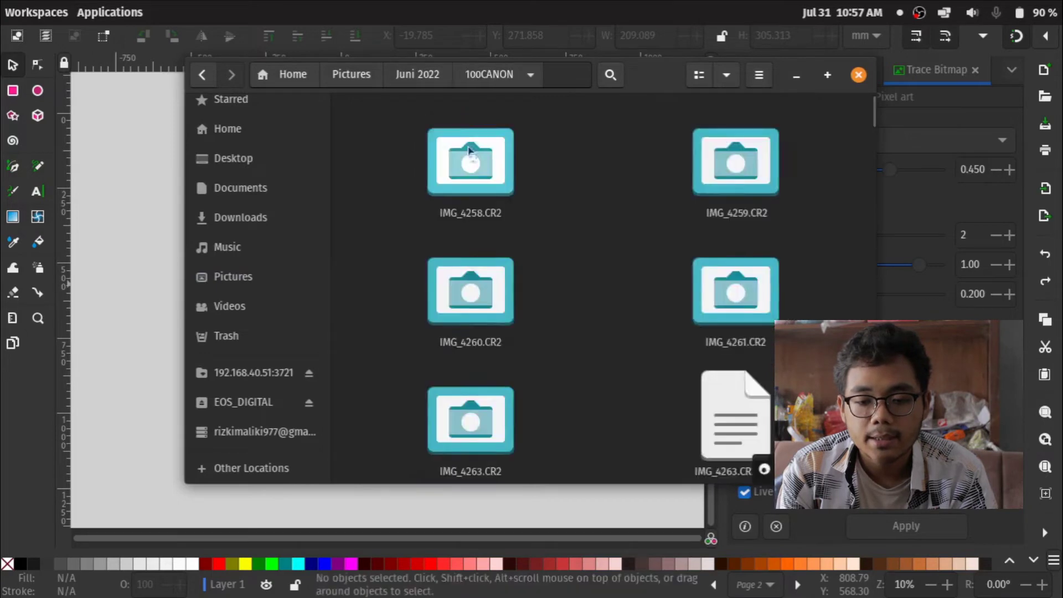
scroll(563, 280, "down", 5)
scroll(563, 280, "down", 2)
scroll(562, 277, "down", 3)
scroll(563, 279, "down", 3)
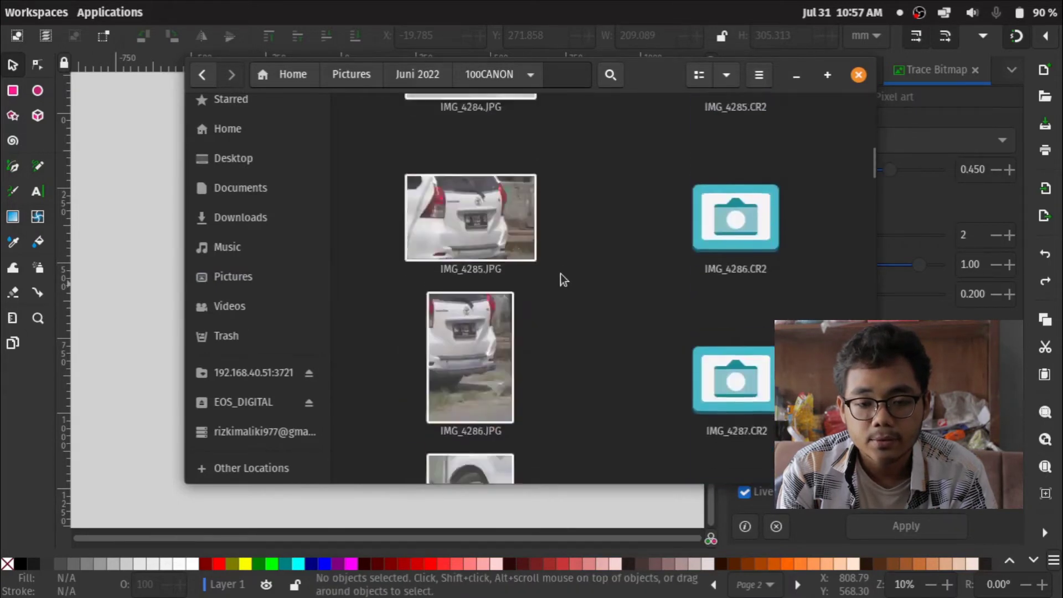
scroll(563, 280, "down", 2)
left_click(376, 74)
scroll(703, 237, "down", 3)
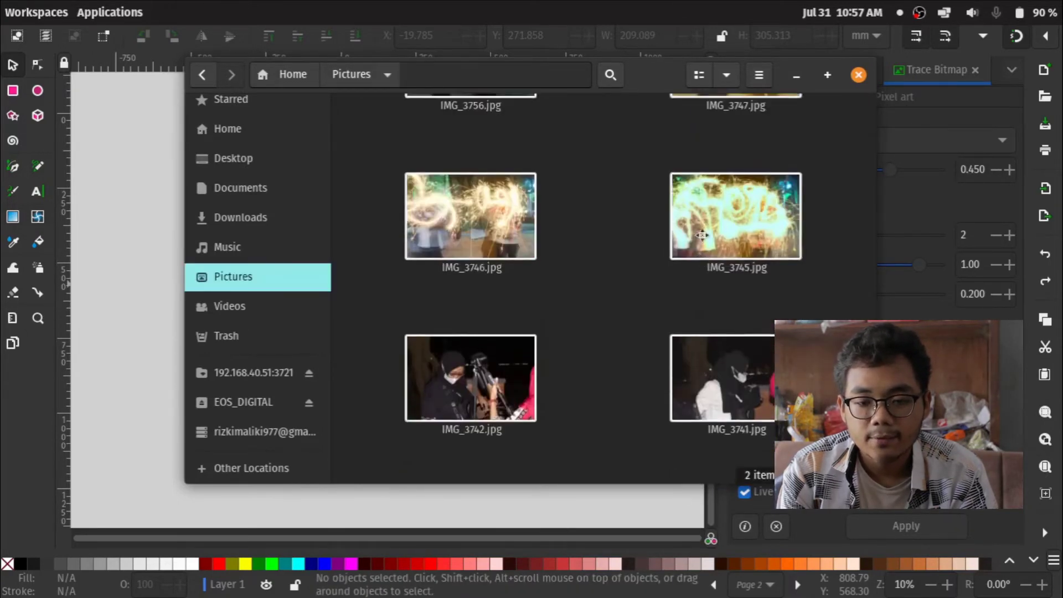
scroll(703, 237, "down", 3)
scroll(702, 235, "down", 2)
scroll(702, 235, "up", 3)
scroll(703, 236, "up", 3)
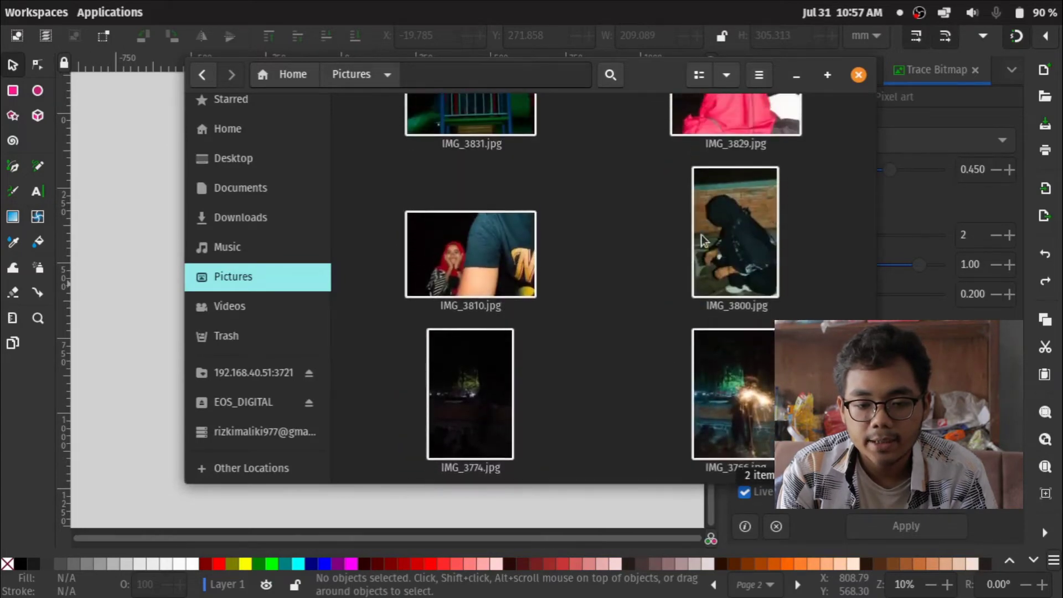
scroll(703, 238, "up", 3)
scroll(706, 241, "up", 1)
- Select IMG_3829, another photo and IMG_3817, and drag them onto the Inkscape canvas
left_click(706, 241)
left_click(731, 399, "ctrl")
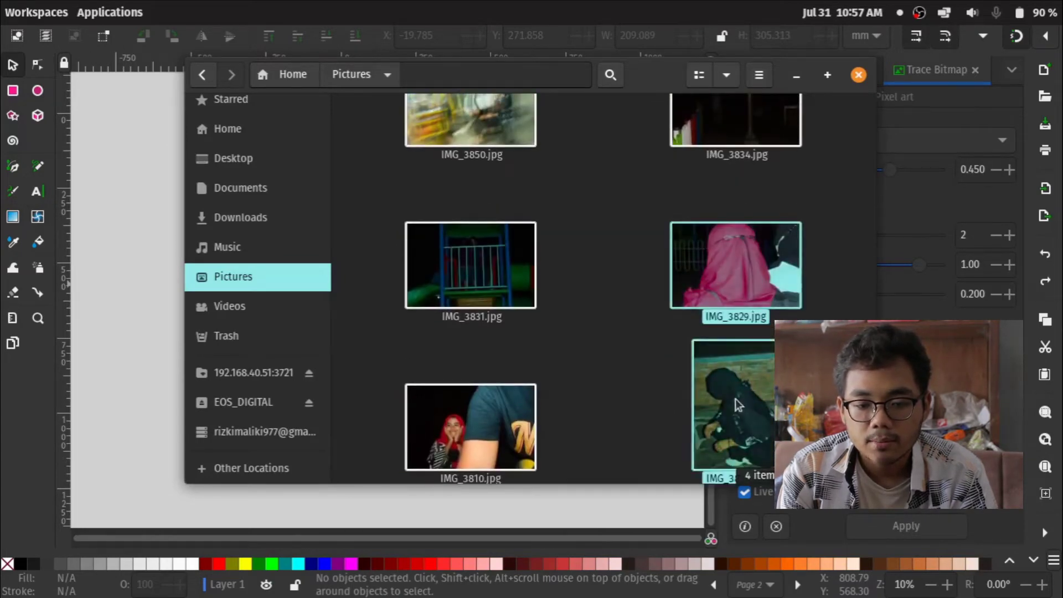
scroll(576, 279, "up", 3)
scroll(576, 283, "up", 1)
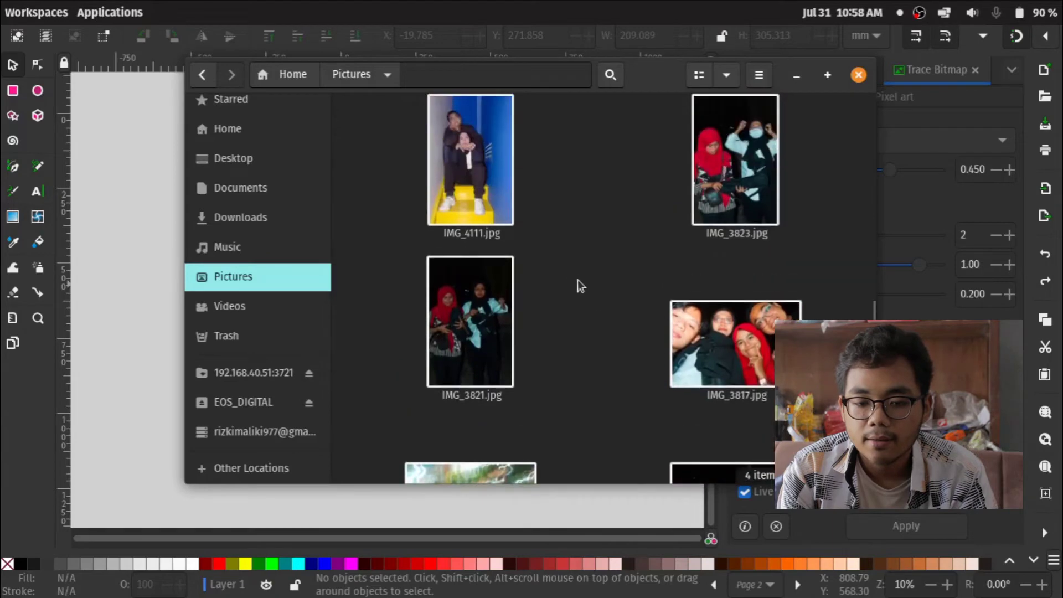
left_click(707, 367)
left_click_drag(707, 367, 103, 437)
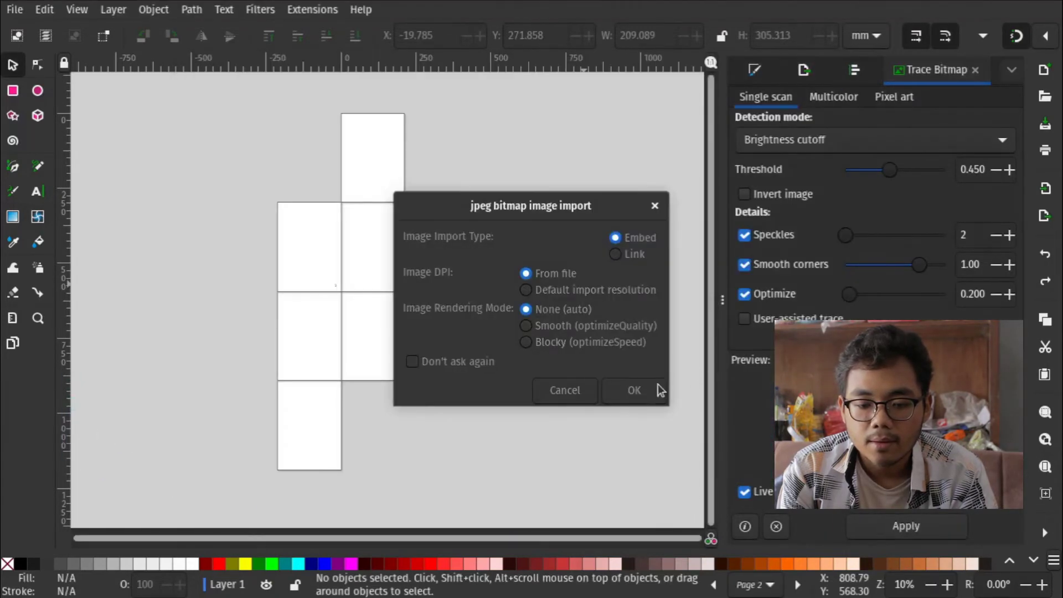
- Accept the bitmap import settings and drop the imported photos onto the pages
left_click(635, 397)
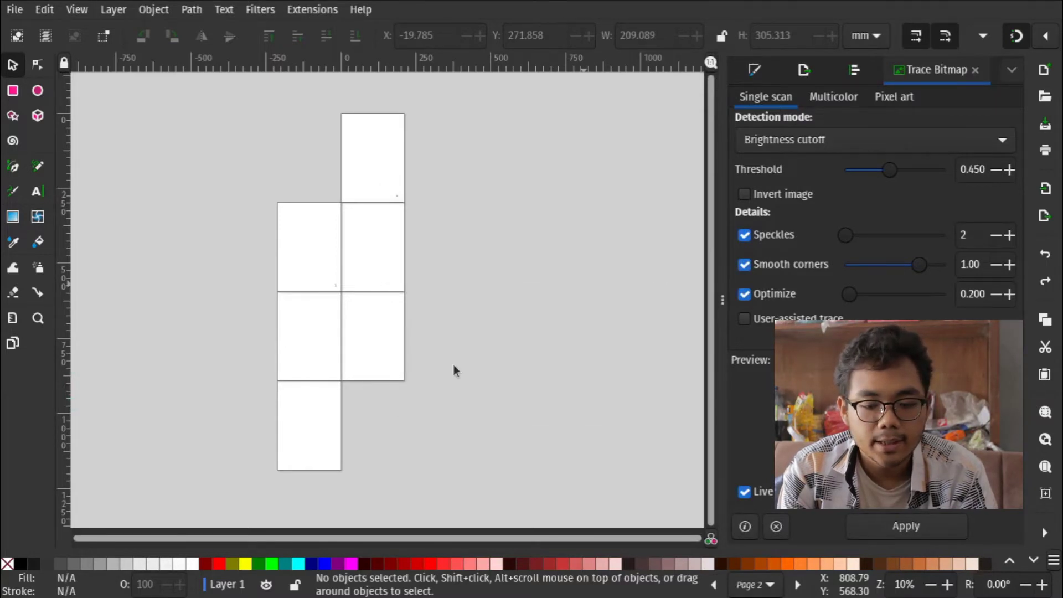
left_click(657, 391)
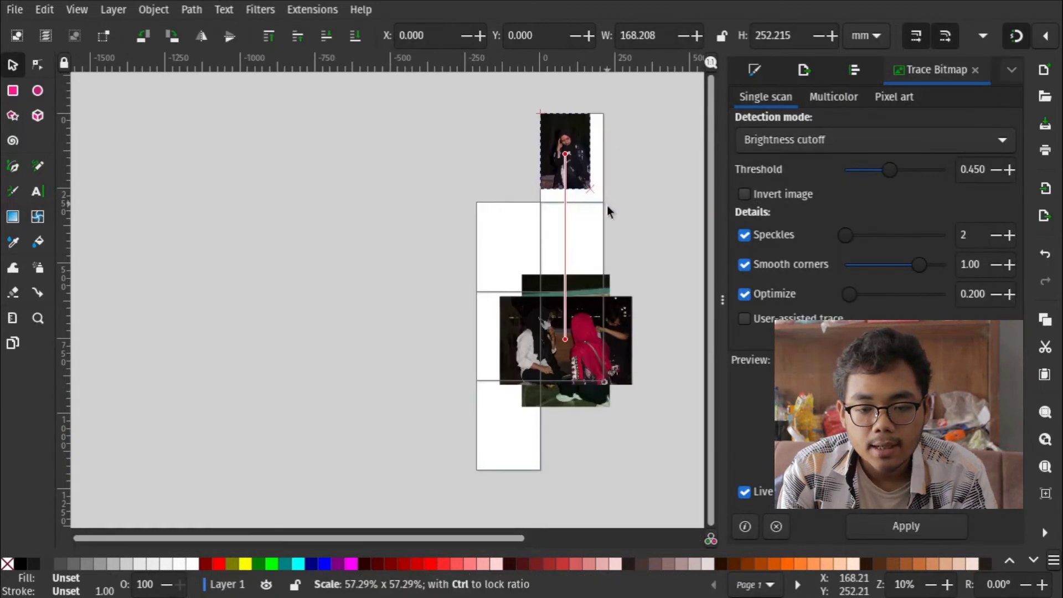
left_click_drag(607, 205, 605, 208)
scroll(572, 150, "up", 1)
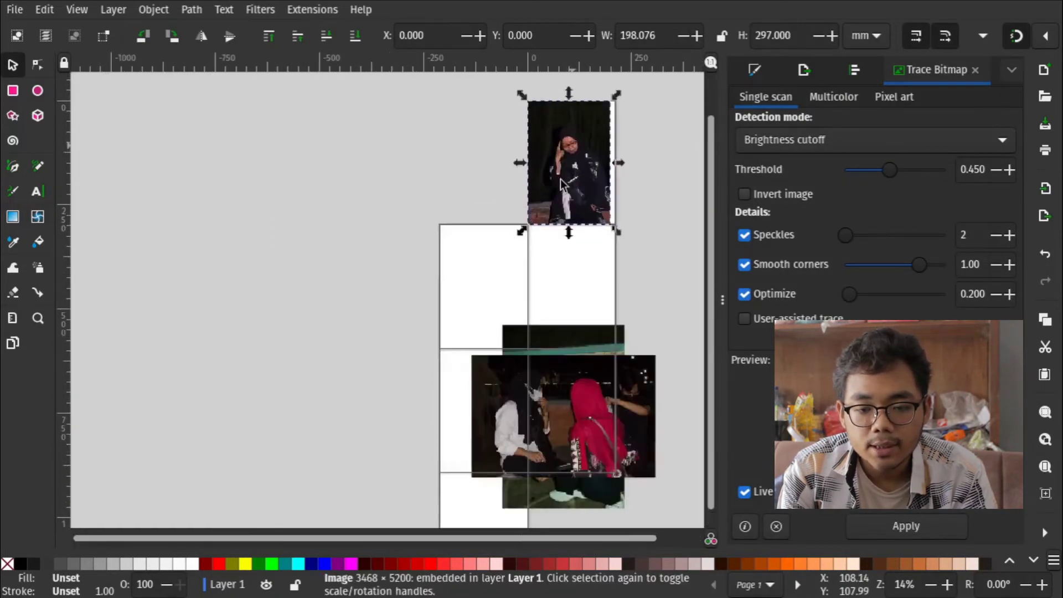
scroll(615, 221, "up", 1)
- Shrink the top portrait, then move the night photo to page two at 358.589 × 239.151 mm
left_click_drag(619, 241, 590, 200)
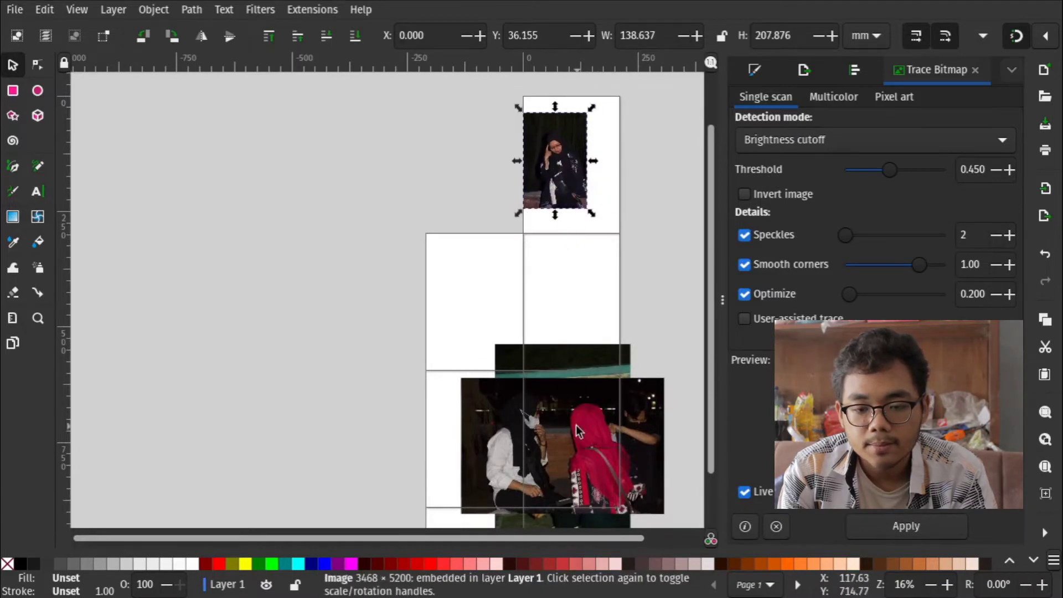
left_click(500, 424)
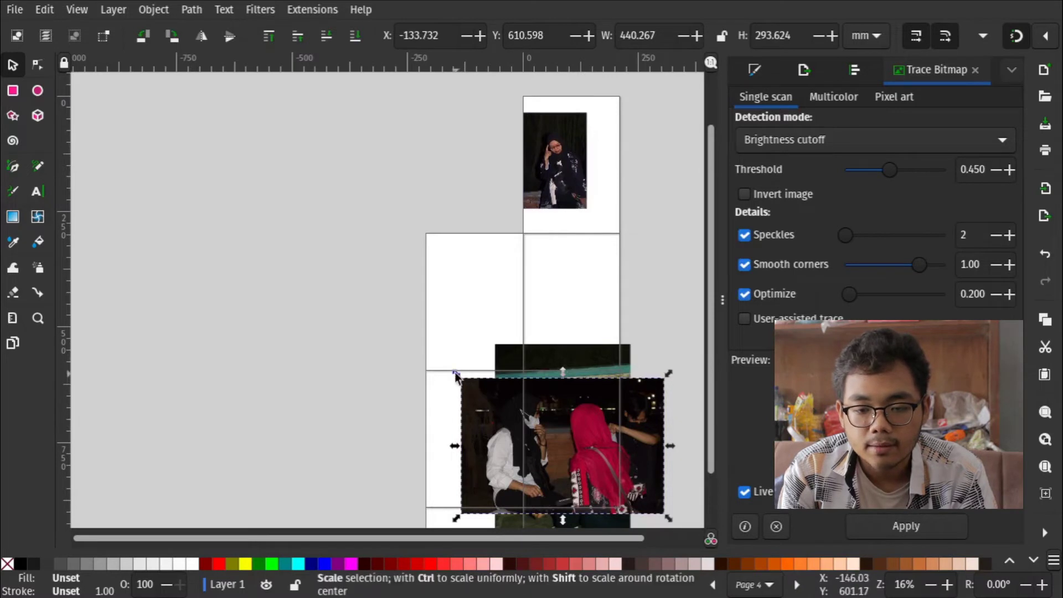
left_click_drag(455, 374, 512, 424)
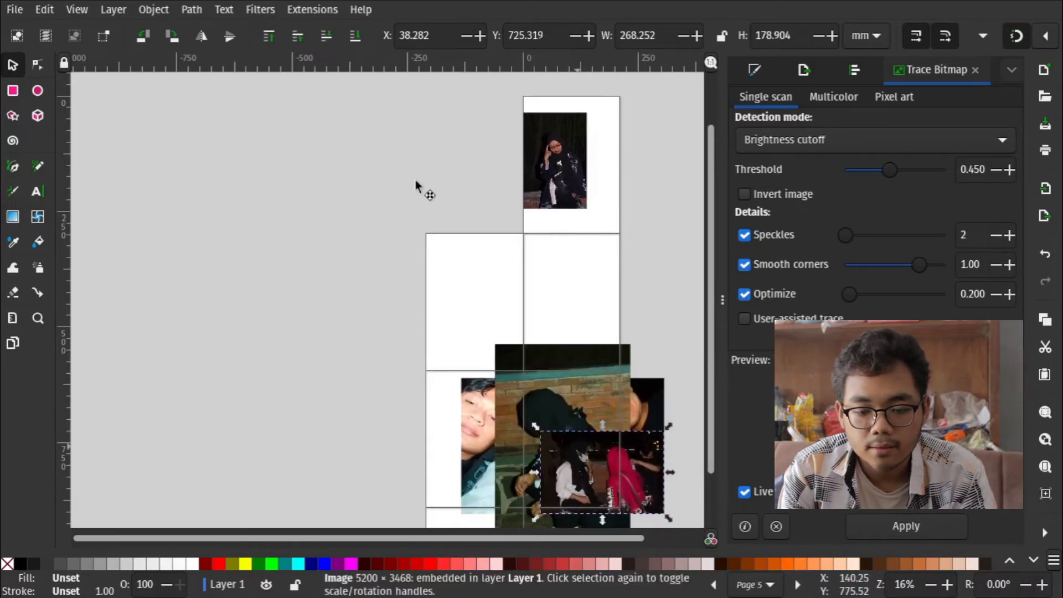
left_click_drag(573, 446, 458, 257)
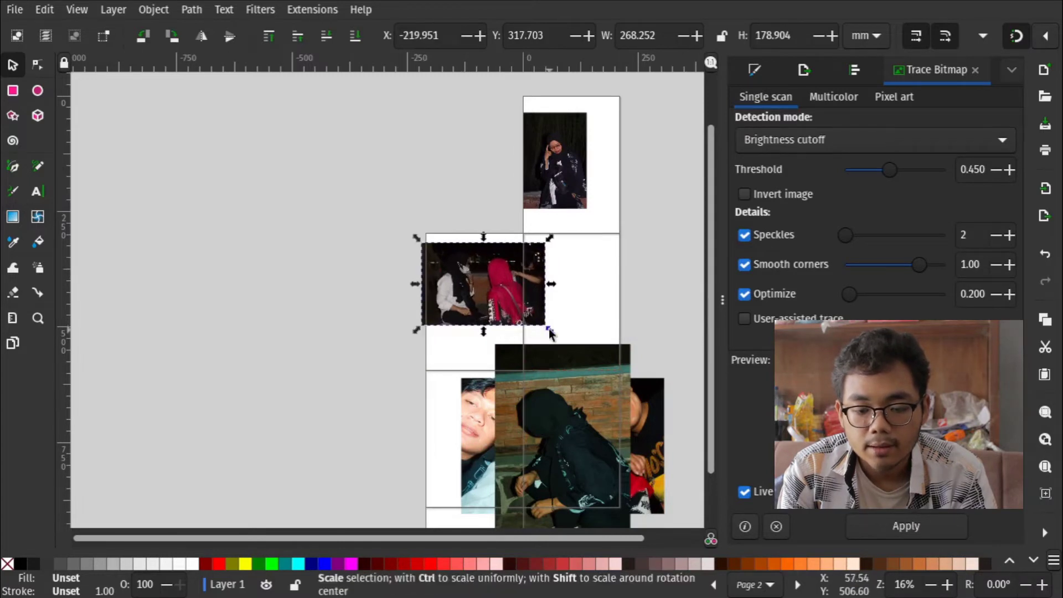
left_click_drag(589, 356, 594, 355)
left_click_drag(534, 313, 538, 304)
scroll(538, 303, "down", 5)
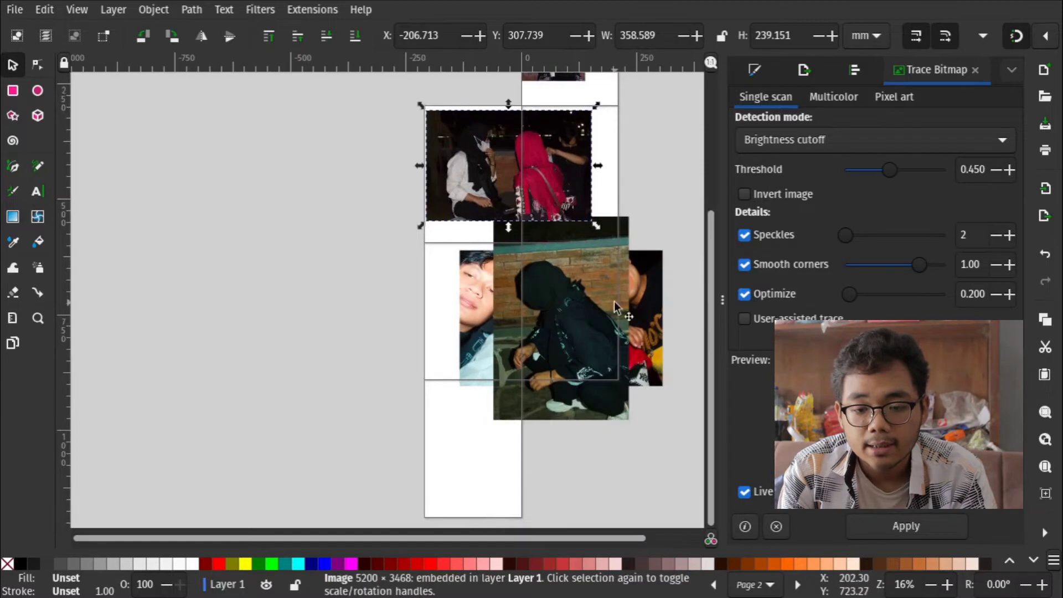
- Delete the tiny leftover image and scale the group photo to fill its page
left_click(566, 323)
key("Delete")
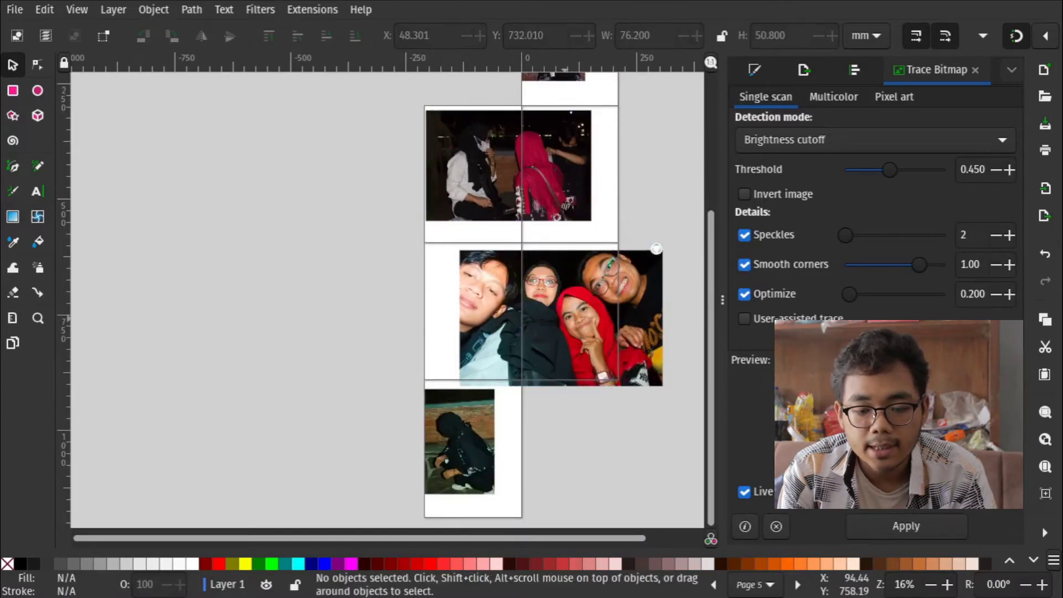
left_click(656, 252)
left_click_drag(667, 246, 595, 293)
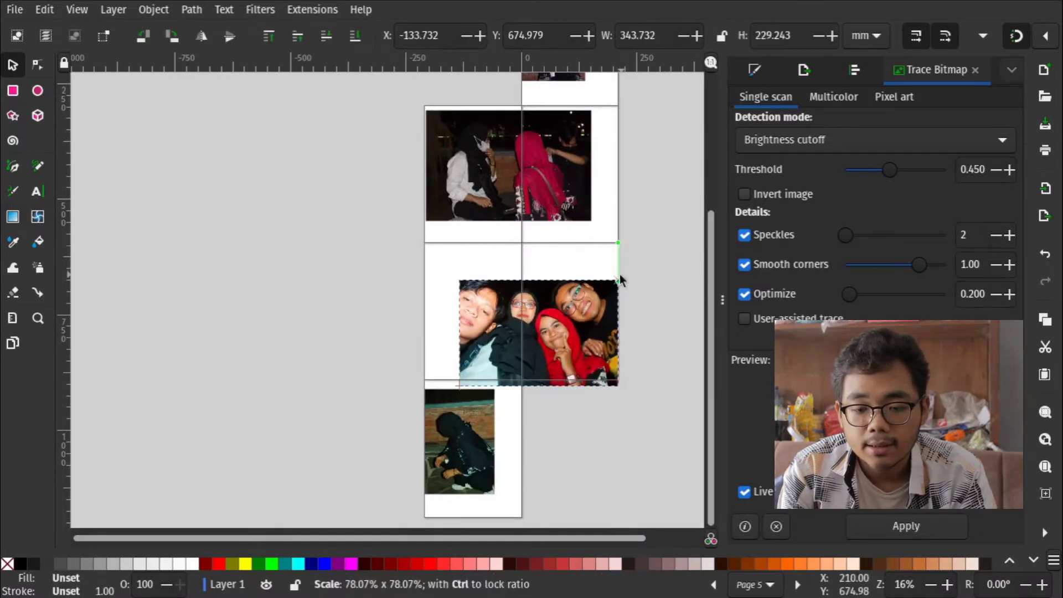
left_click_drag(550, 321, 551, 298)
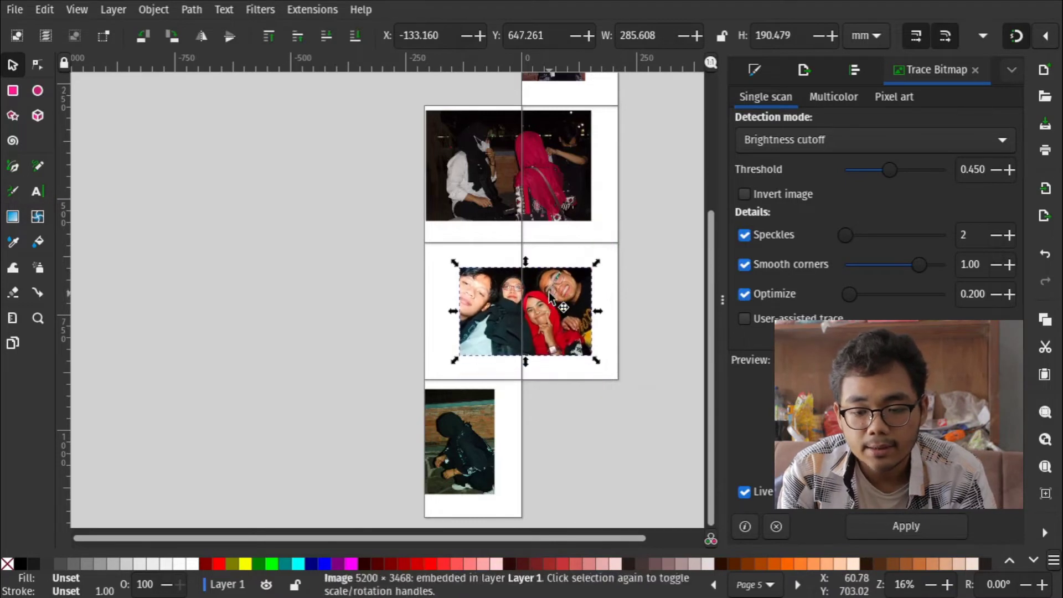
left_click_drag(594, 363, 609, 366)
left_click_drag(572, 317, 546, 306)
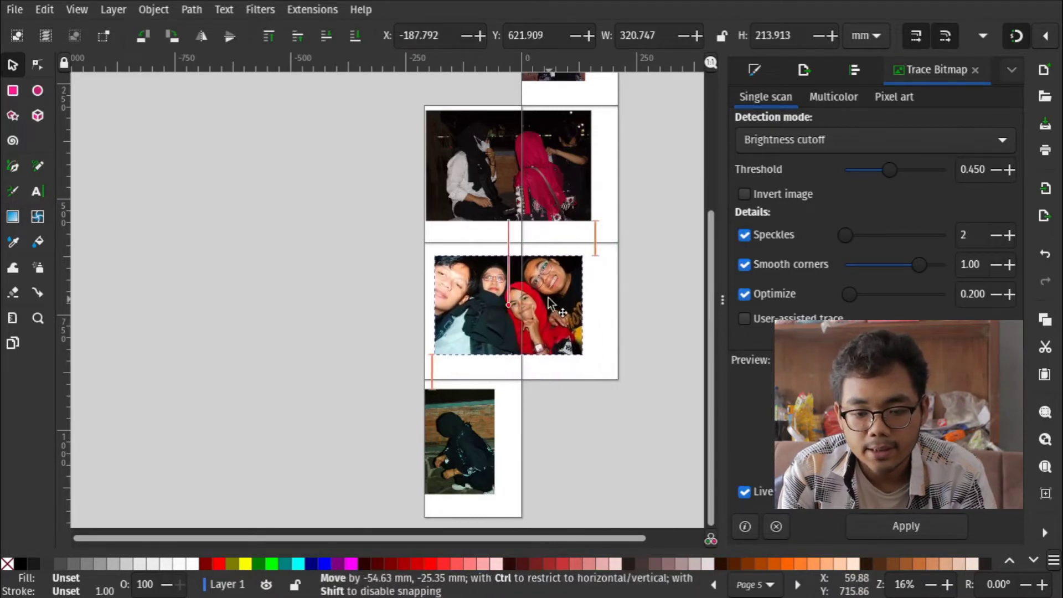
left_click_drag(588, 360, 610, 383)
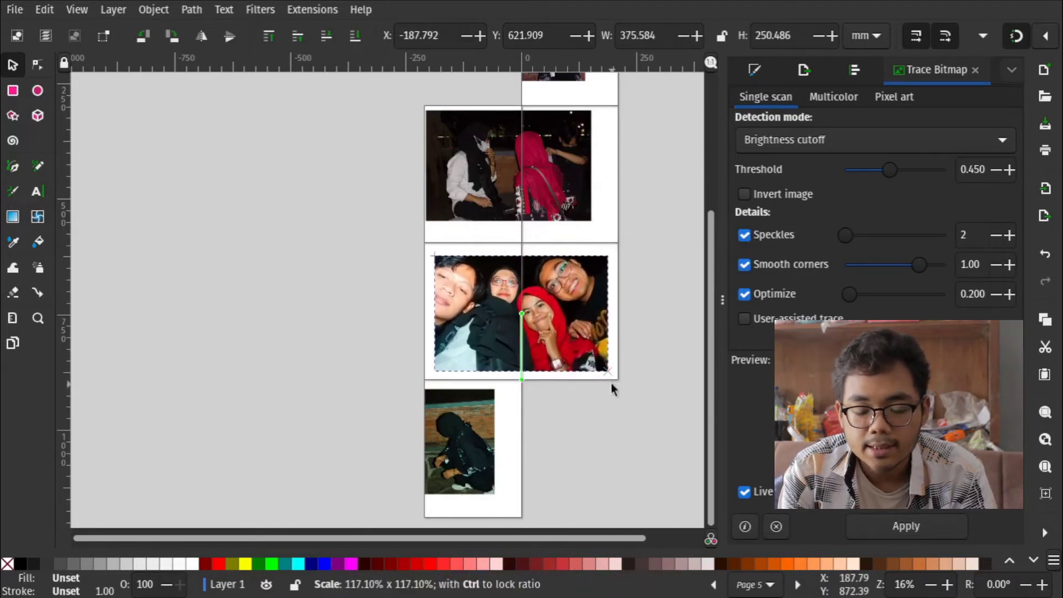
left_click(642, 379)
scroll(642, 380, "up", 2)
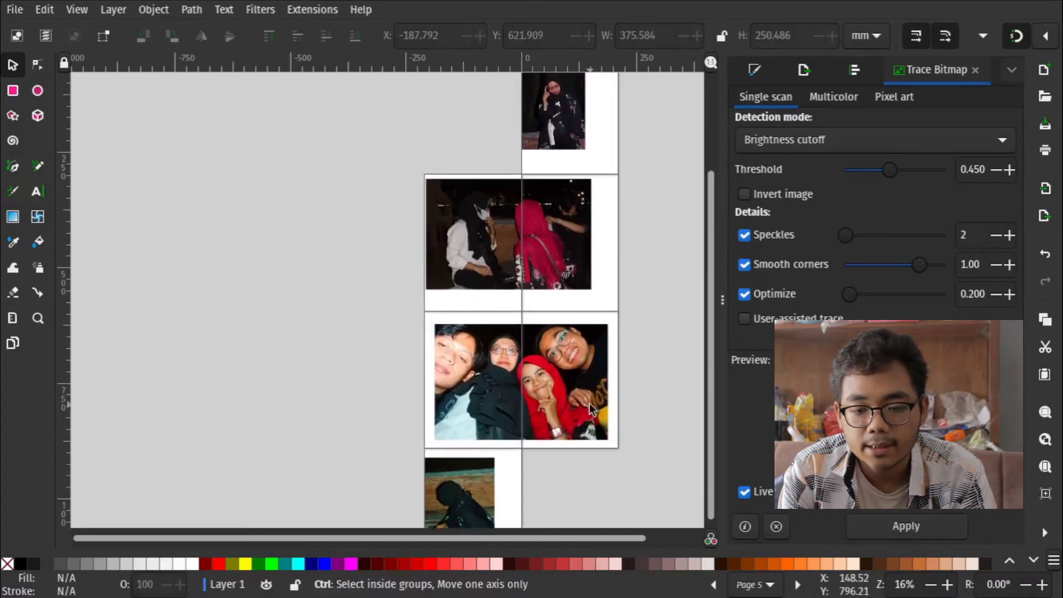
scroll(641, 378, "up", 3)
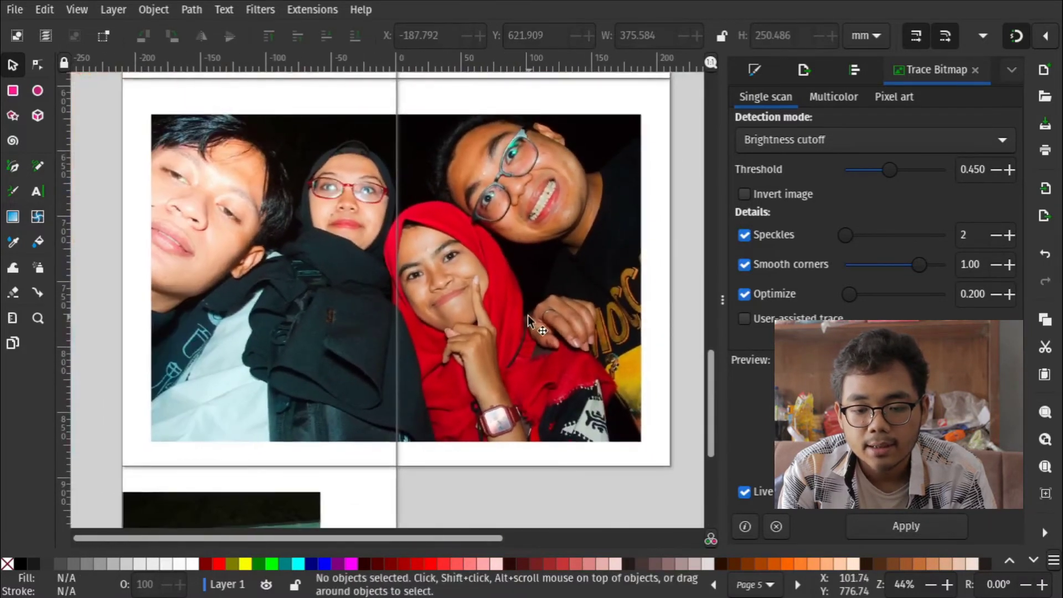
- Move the middle night photo slightly lower on its page
left_click(527, 315)
scroll(541, 311, "down", 4)
scroll(541, 311, "down", 2)
scroll(540, 310, "up", 5)
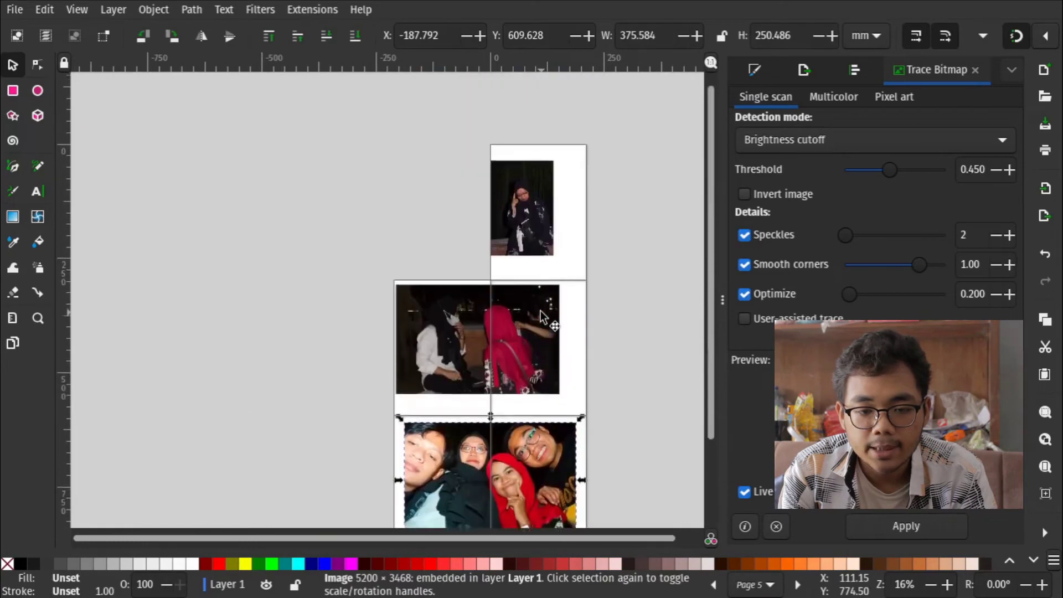
left_click(533, 338)
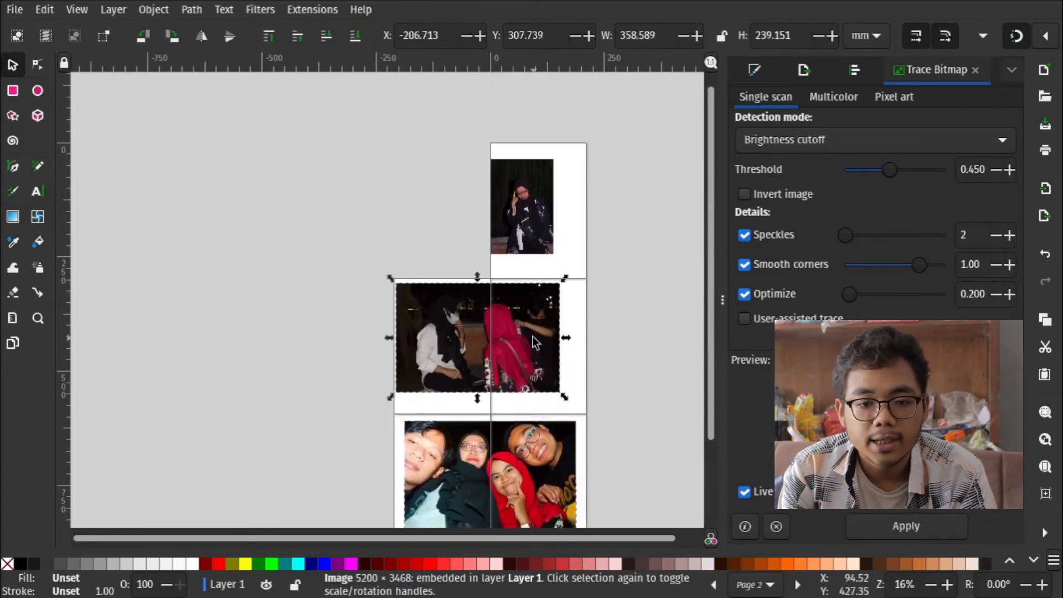
scroll(533, 336, "up", 2)
left_click_drag(556, 353, 583, 377)
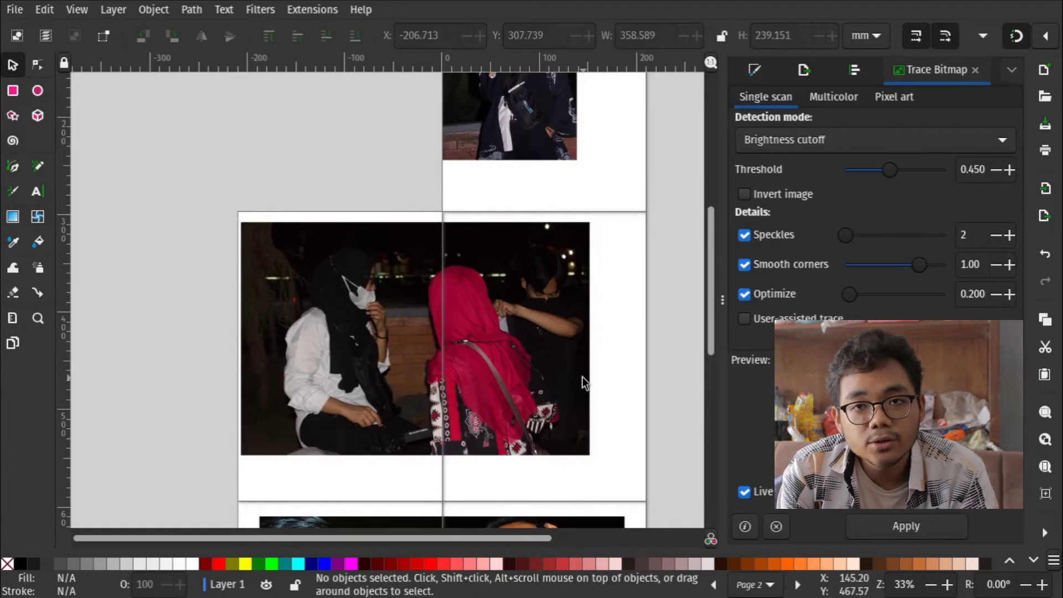
left_click(531, 381)
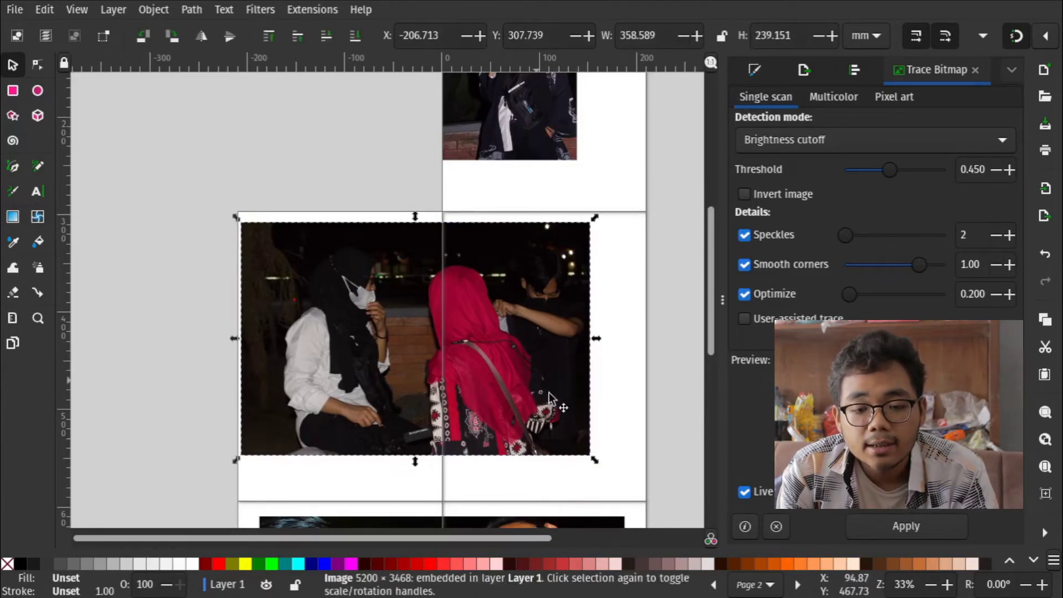
left_click_drag(549, 392, 551, 399)
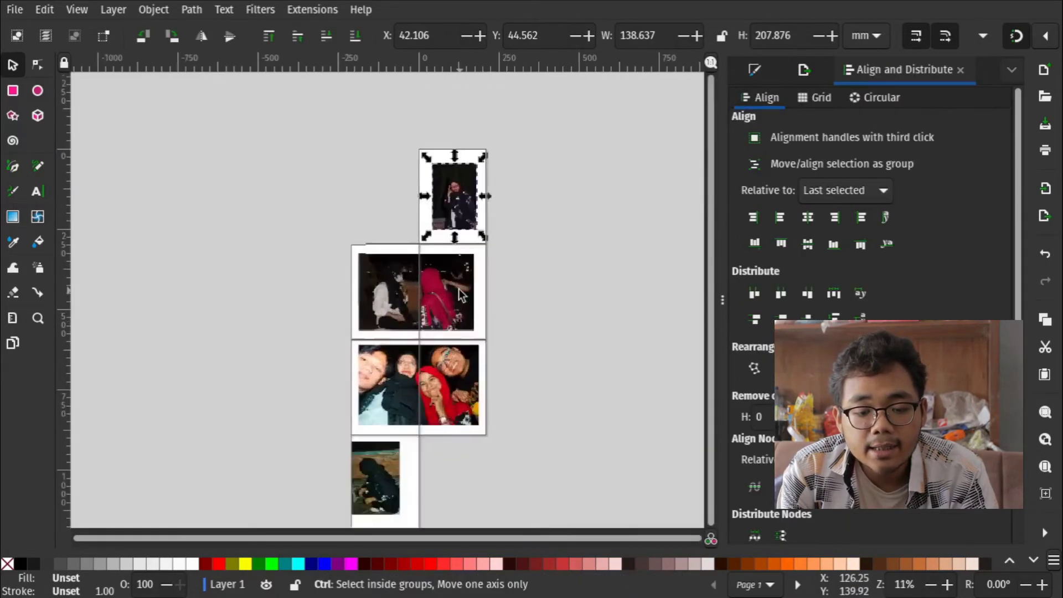
- Centre the 151.575 × 227.276 mm portrait inside the bottom page's frame, then deselect
scroll(410, 330, "down", 3)
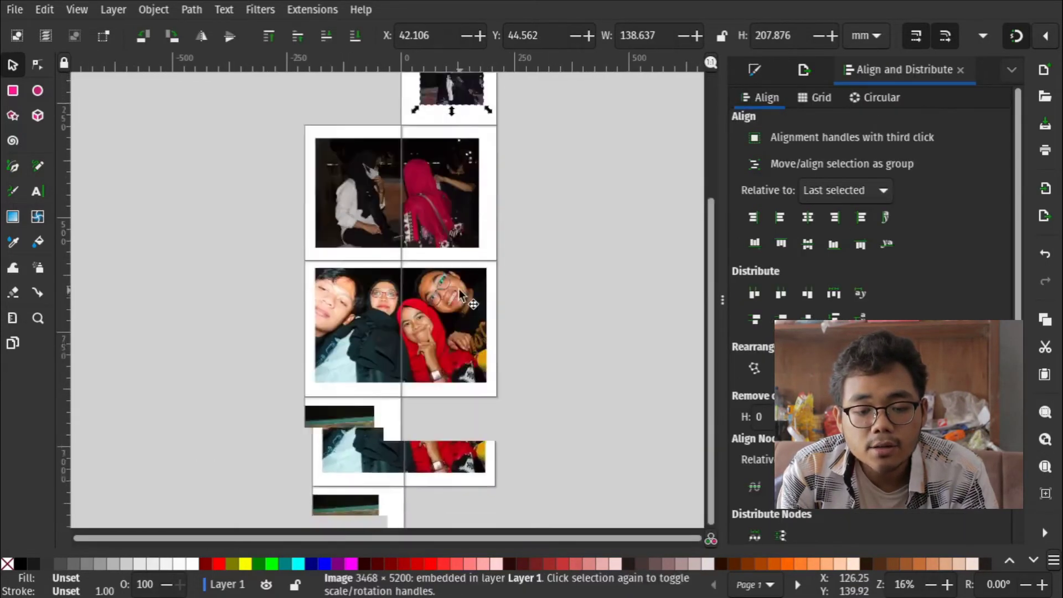
scroll(411, 331, "down", 3)
left_click(344, 394)
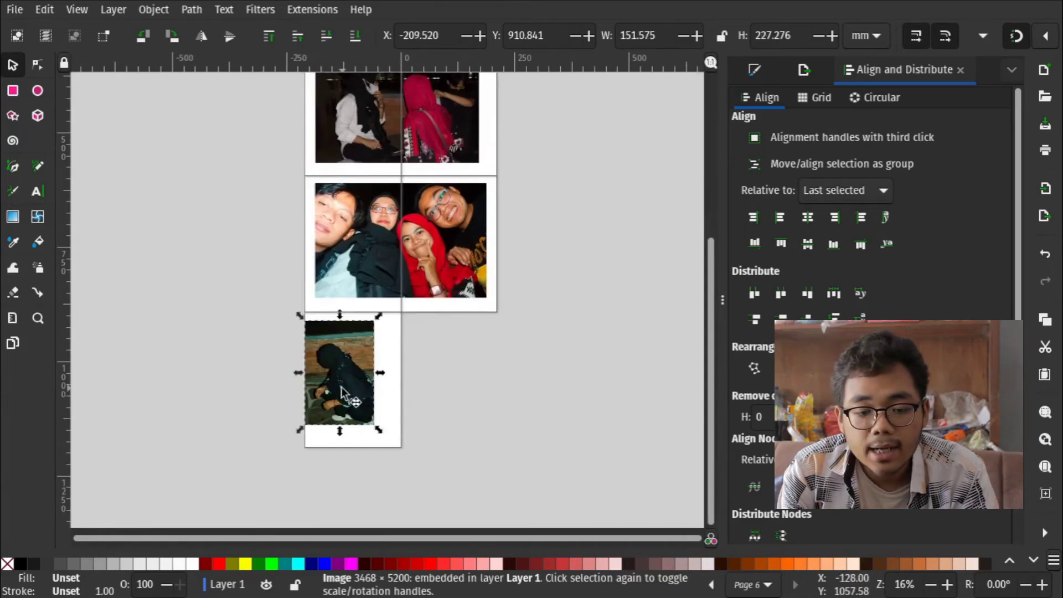
left_click_drag(344, 388, 358, 397)
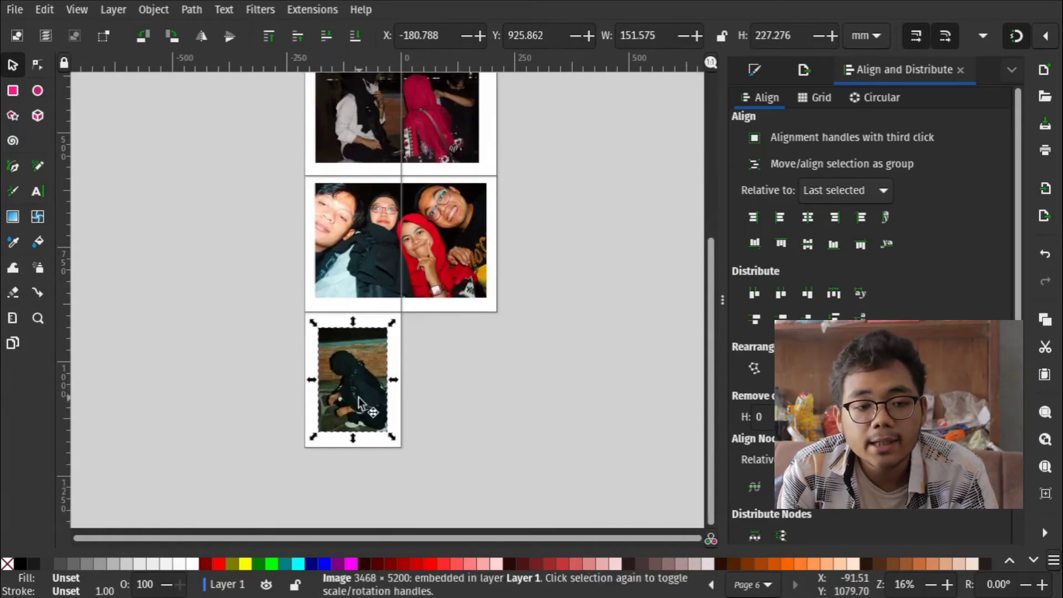
left_click(200, 384)
- Start a Save a Copy with Portable Document Format as the output type
left_click(14, 10)
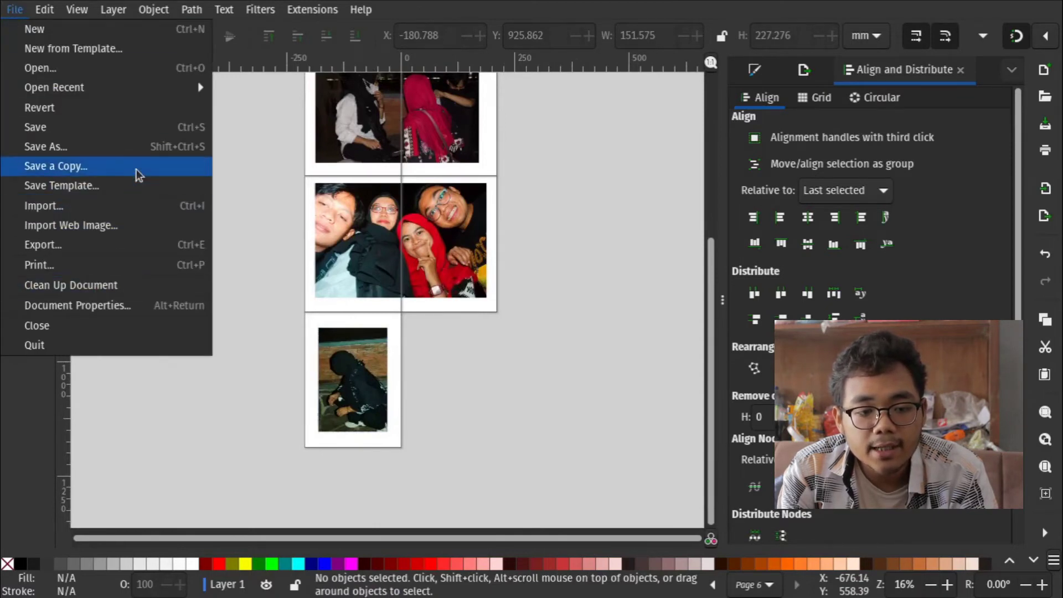
left_click(177, 150)
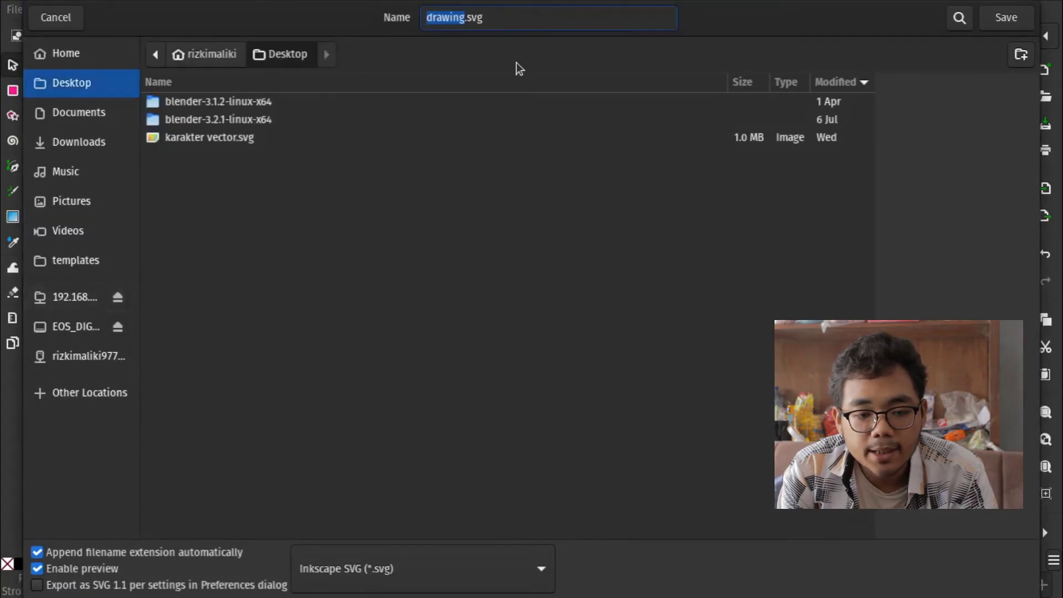
left_click(457, 564)
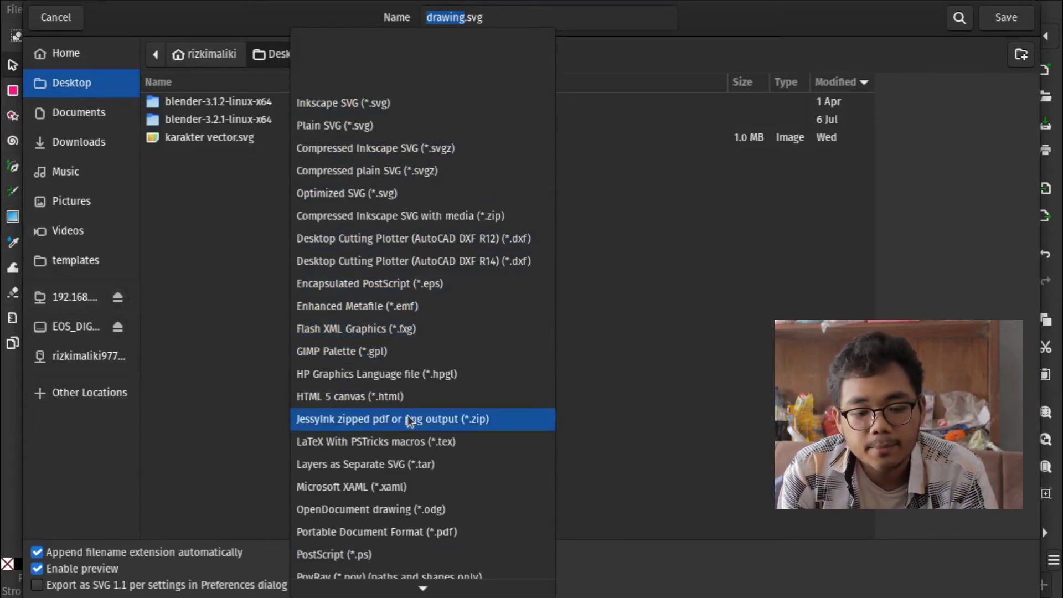
scroll(398, 501, "down", 2)
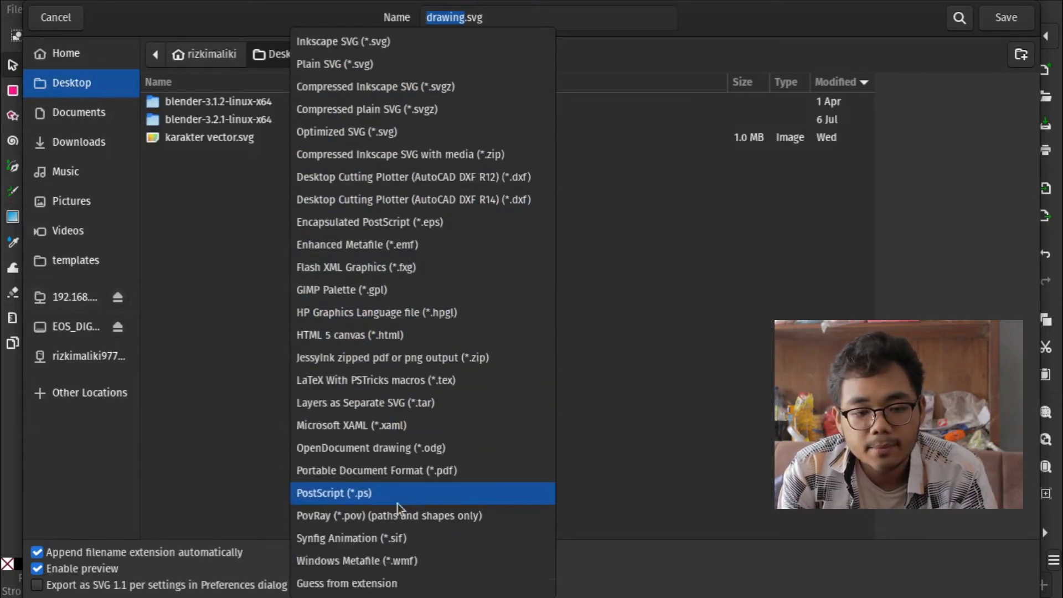
left_click(406, 472)
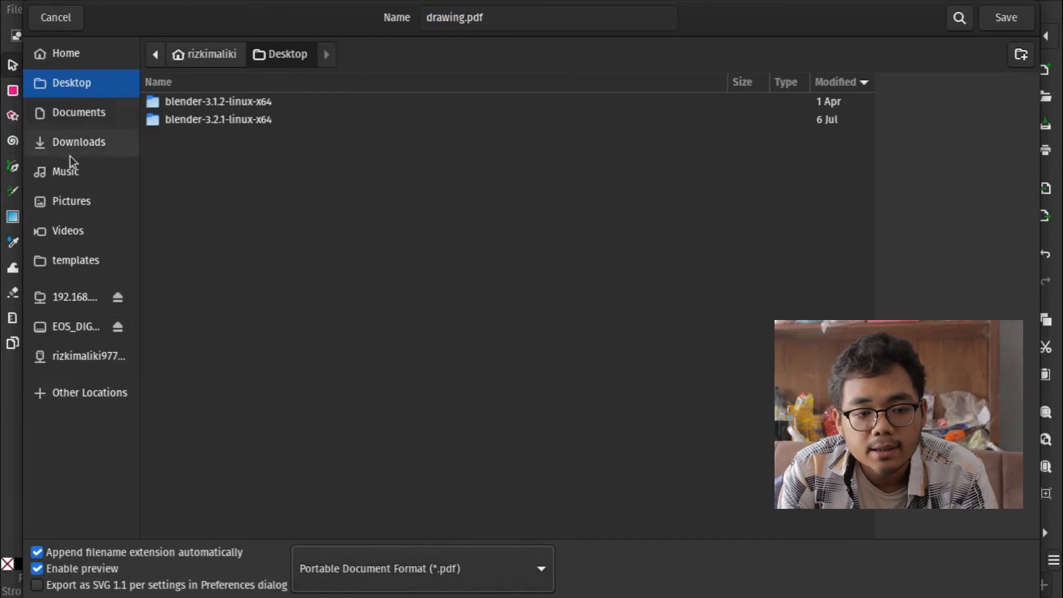
- Save the copy as foto-foto.pdf on the Desktop, accepting the PDF options
left_click(101, 113)
left_click(108, 83)
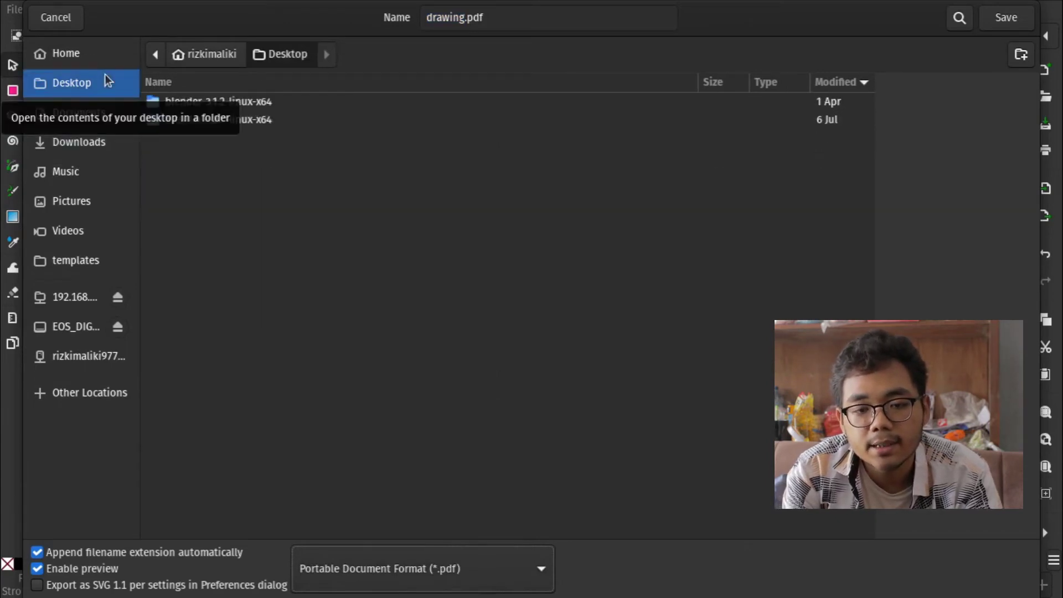
double_click(453, 11)
type("foto")
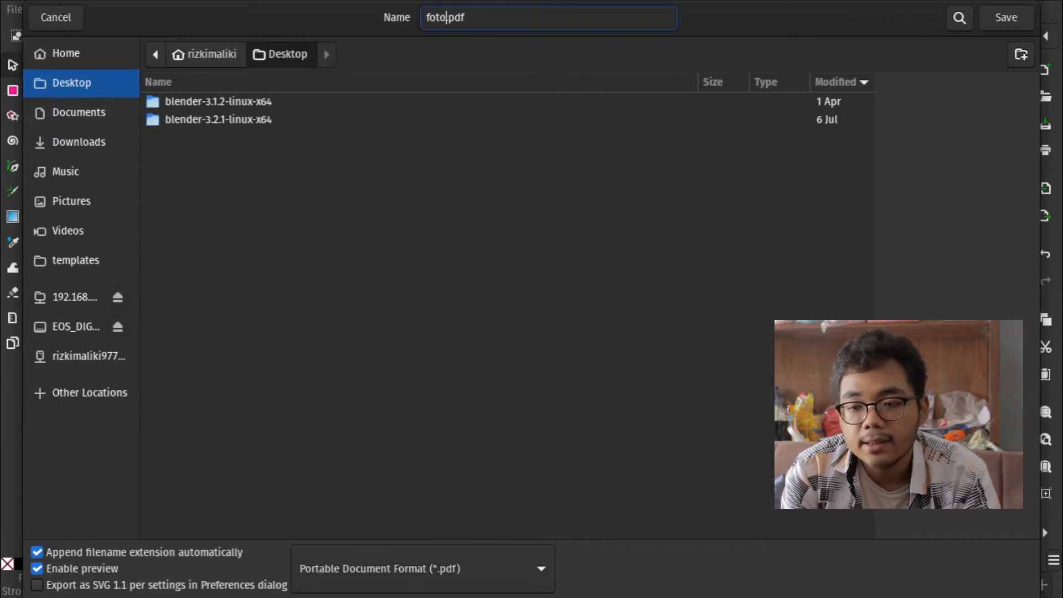
type("-foto")
key("BackSpace")
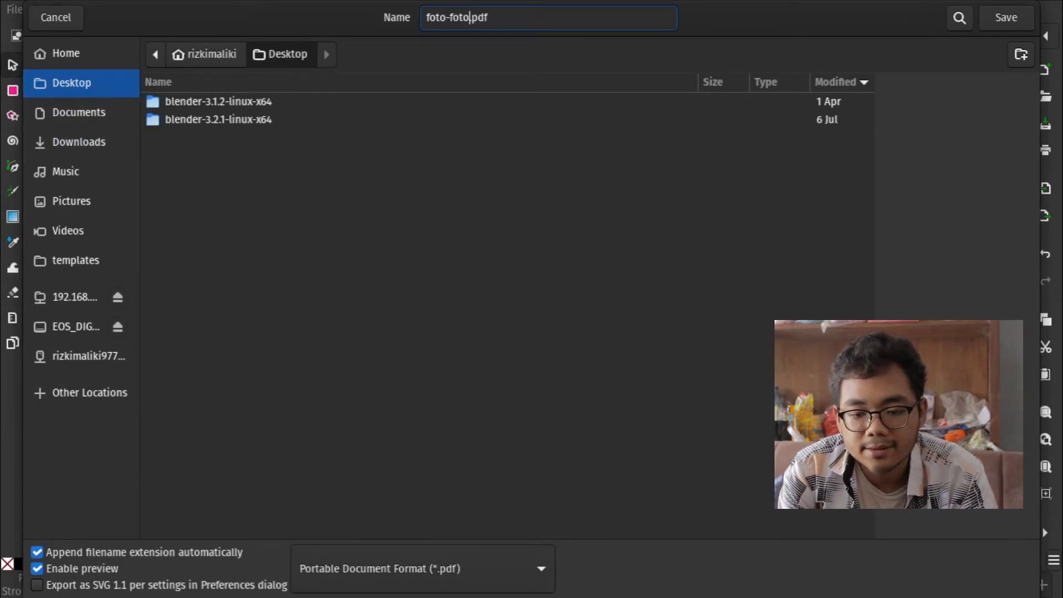
key("Return")
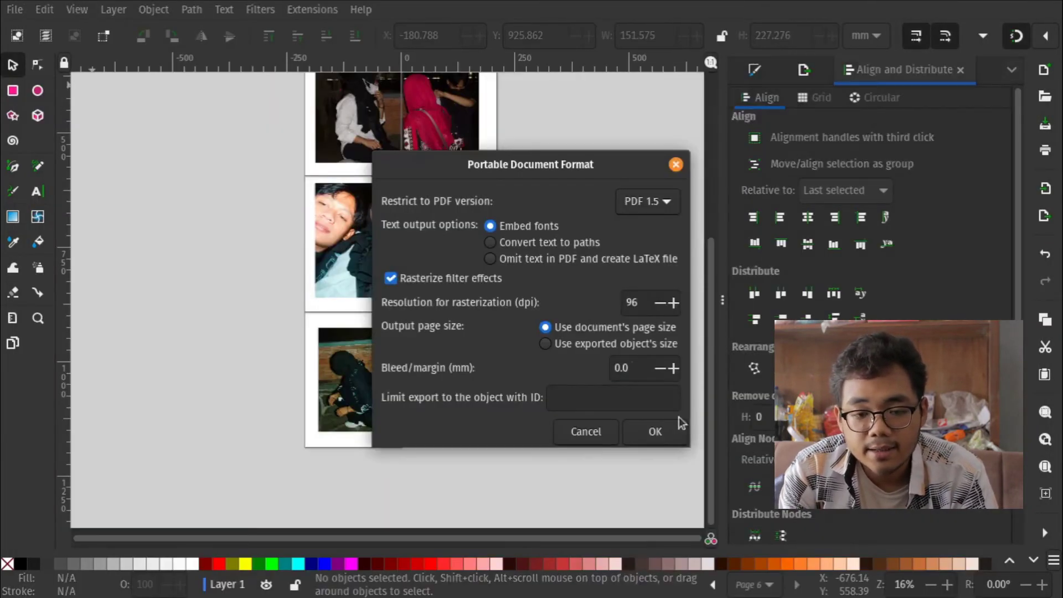
left_click(656, 431)
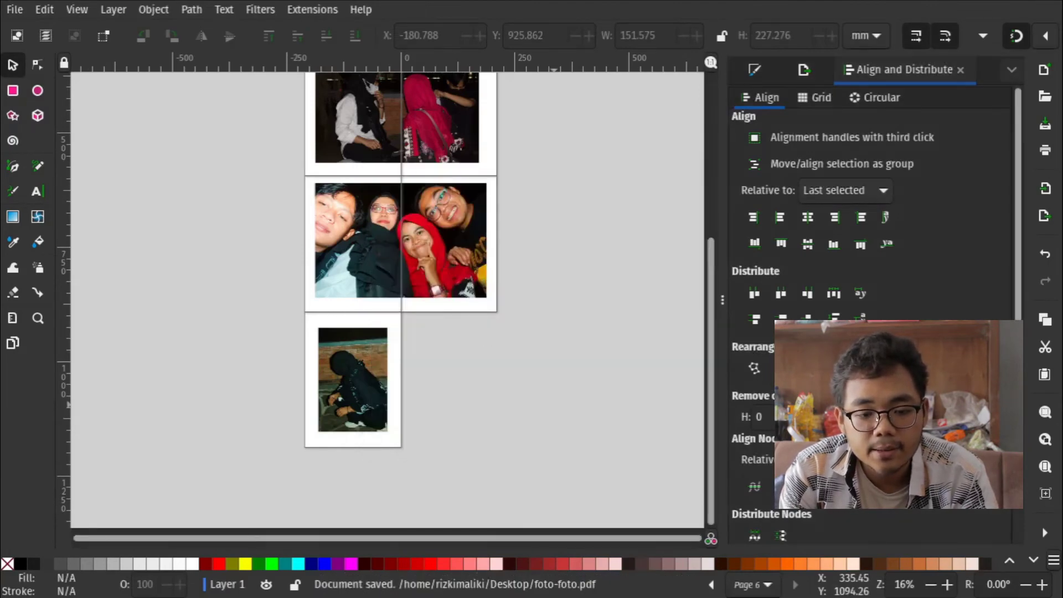
- Open foto-foto.pdf from the Desktop folder in a maximized PDF viewer
key("super+e")
left_click(88, 183)
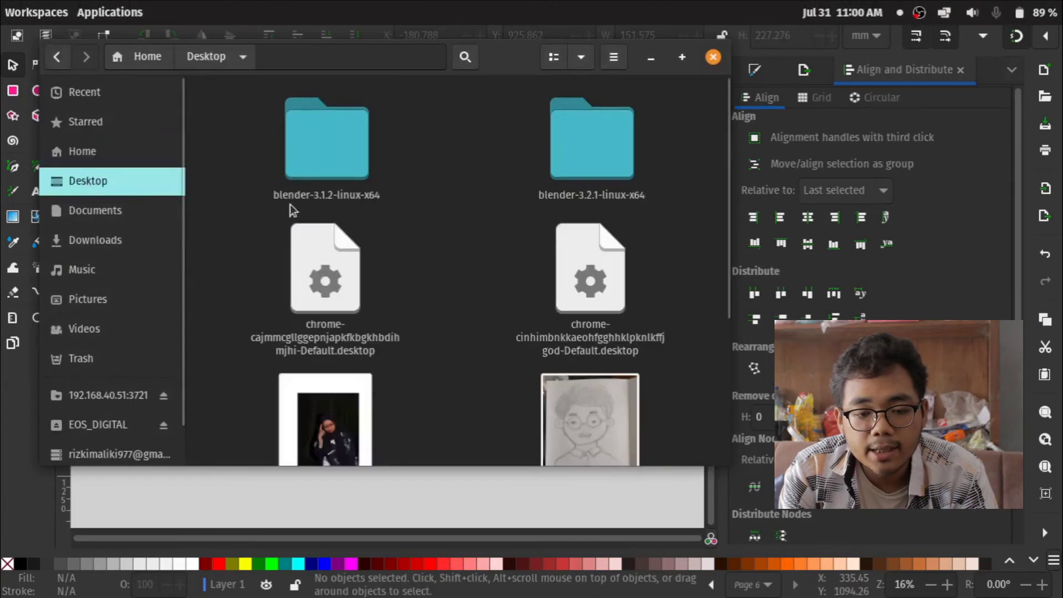
scroll(424, 341, "down", 3)
left_click(340, 217)
double_click(340, 217)
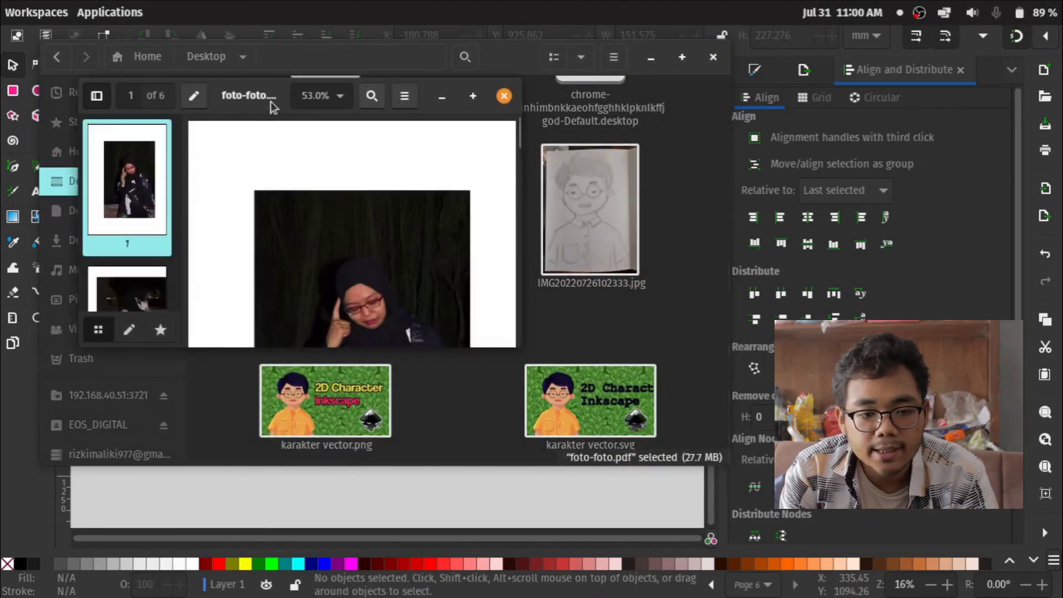
double_click(269, 101)
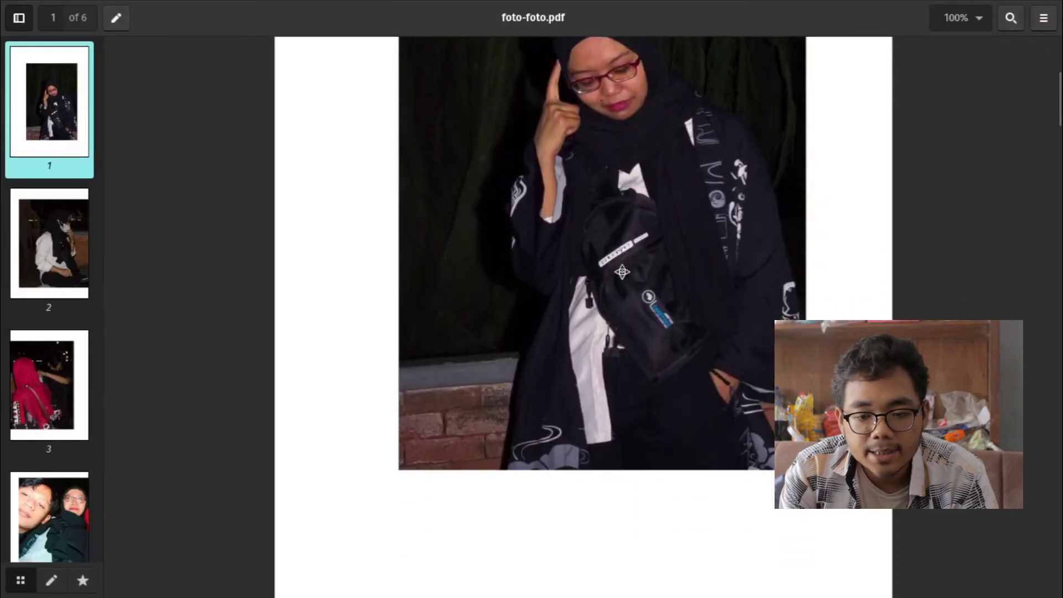
scroll(665, 412, "down", 5)
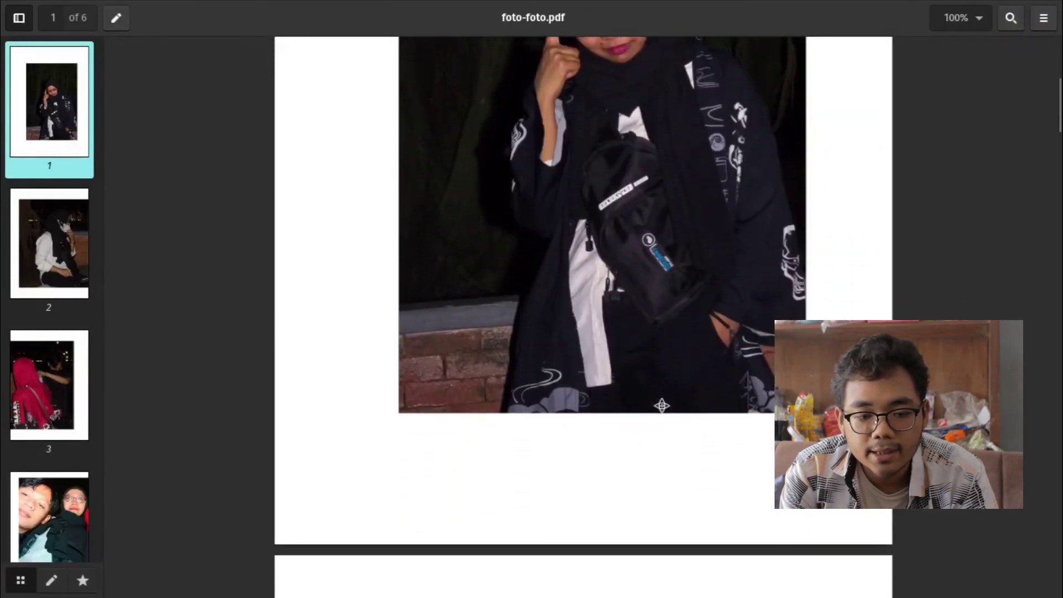
scroll(663, 406, "up", 5)
scroll(662, 406, "down", 5)
scroll(661, 406, "down", 5)
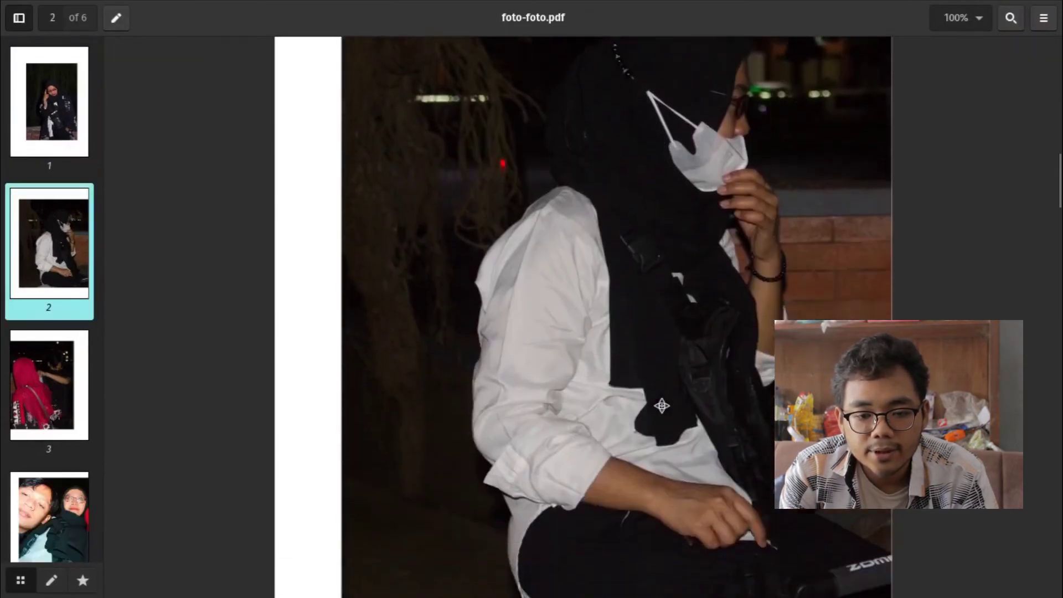
scroll(662, 406, "down", 5)
scroll(662, 406, "down", 5)
scroll(661, 406, "up", 5)
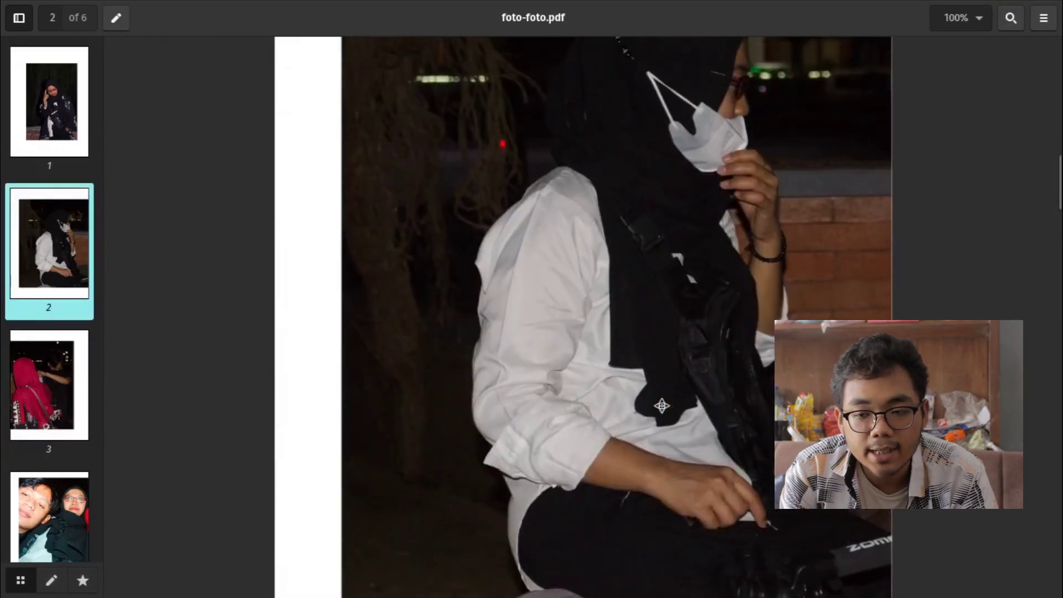
scroll(662, 406, "down", 5)
scroll(662, 406, "down", 2)
scroll(662, 406, "up", 5)
scroll(662, 406, "down", 5)
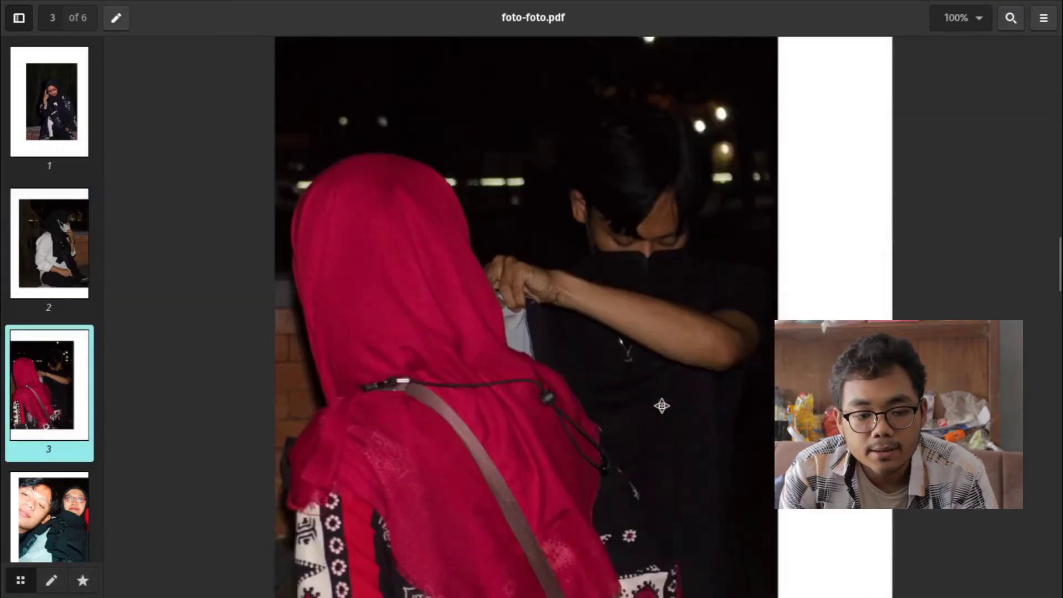
scroll(662, 406, "down", 3)
scroll(662, 410, "down", 7)
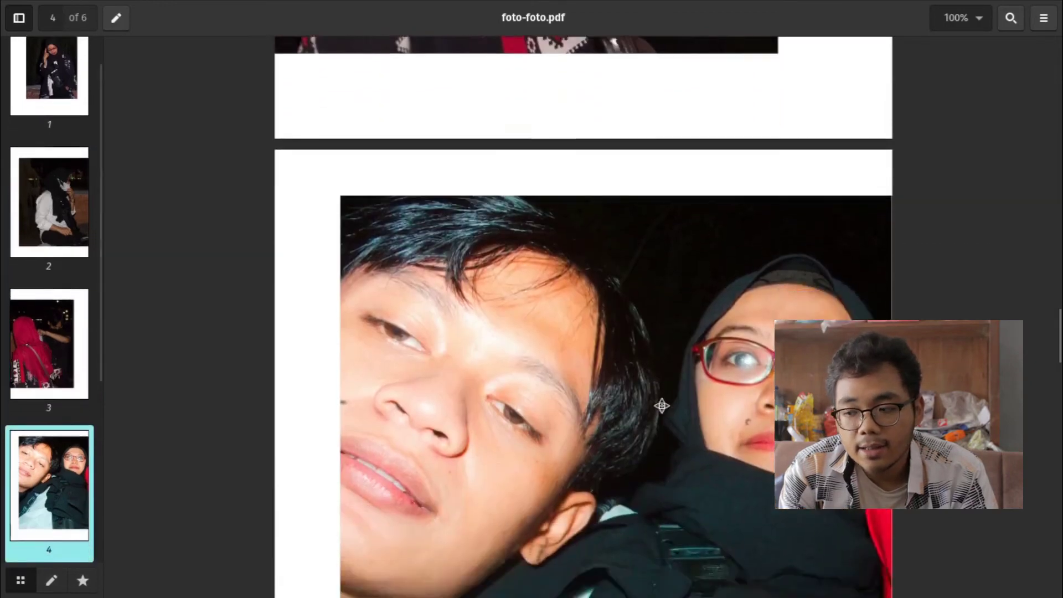
scroll(662, 410, "down", 5)
scroll(662, 410, "down", 2)
scroll(664, 410, "down", 10)
scroll(661, 406, "down", 3)
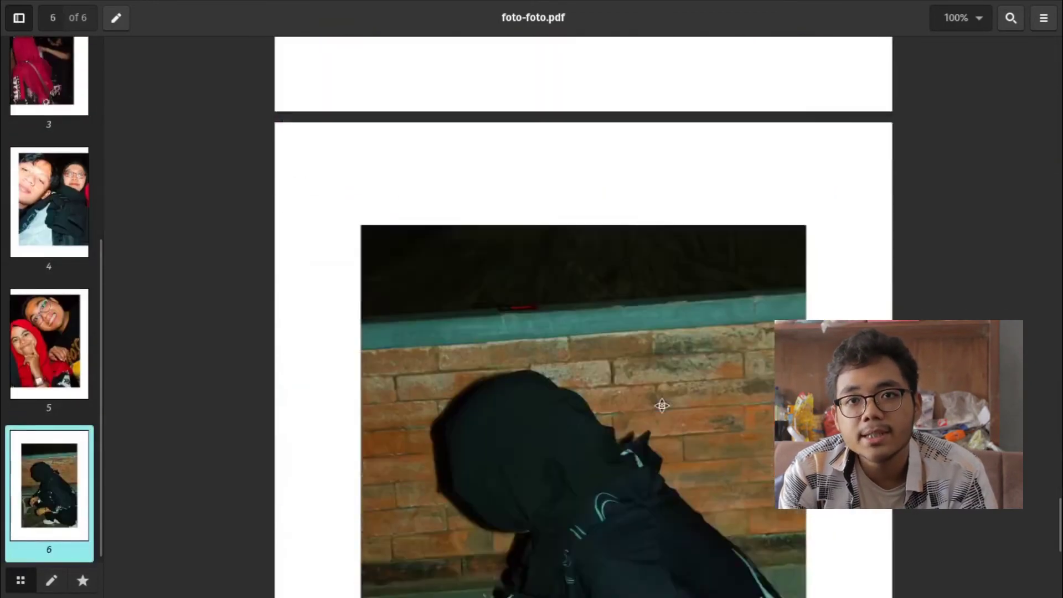
scroll(662, 406, "down", 5)
scroll(662, 406, "up", 8)
scroll(662, 406, "up", 10)
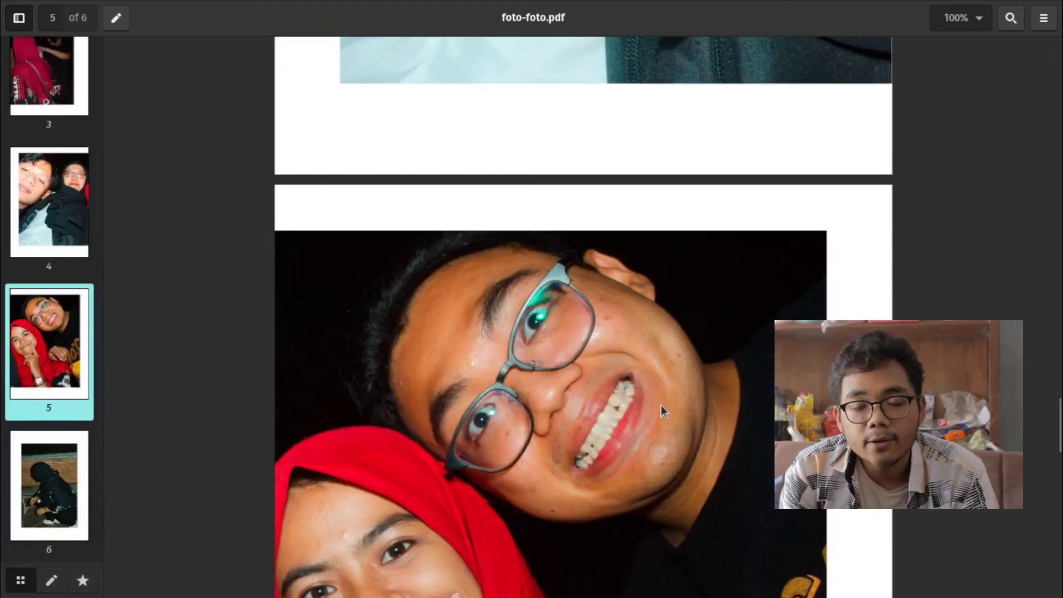
scroll(662, 410, "up", 5)
scroll(662, 410, "up", 5)
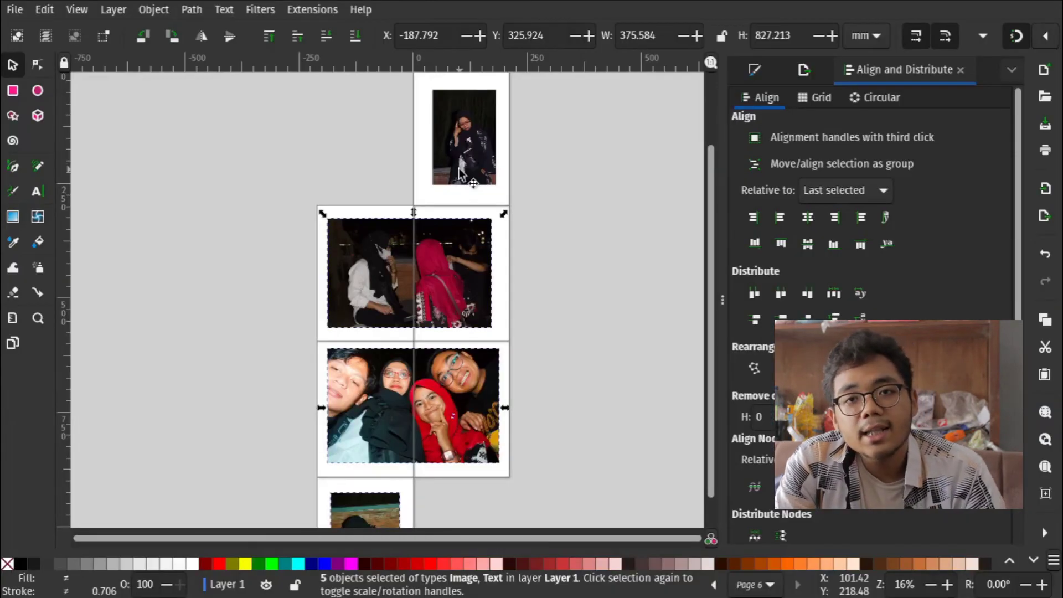
key("Delete")
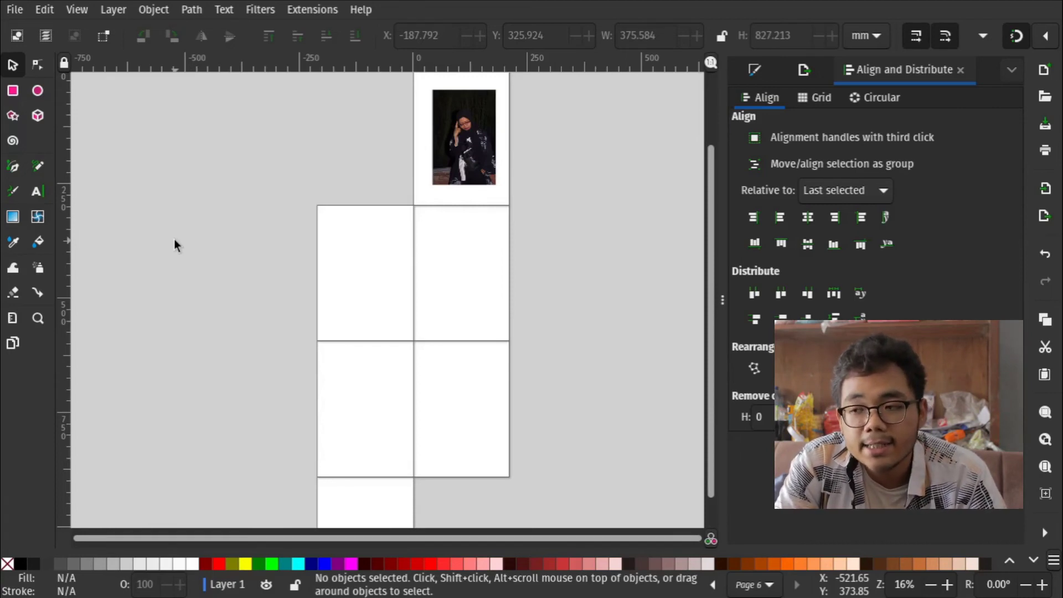
- Scroll the canvas to check the emptied lower pages
scroll(178, 284, "up", 2)
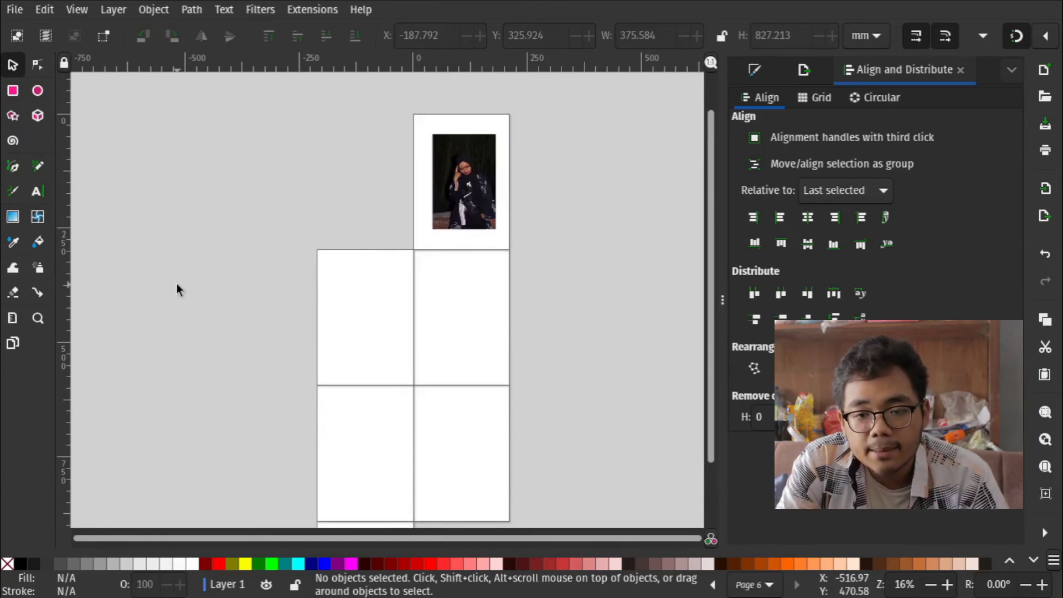
- With the Pages tool, snap a blank page beside the portrait page
left_click(12, 343)
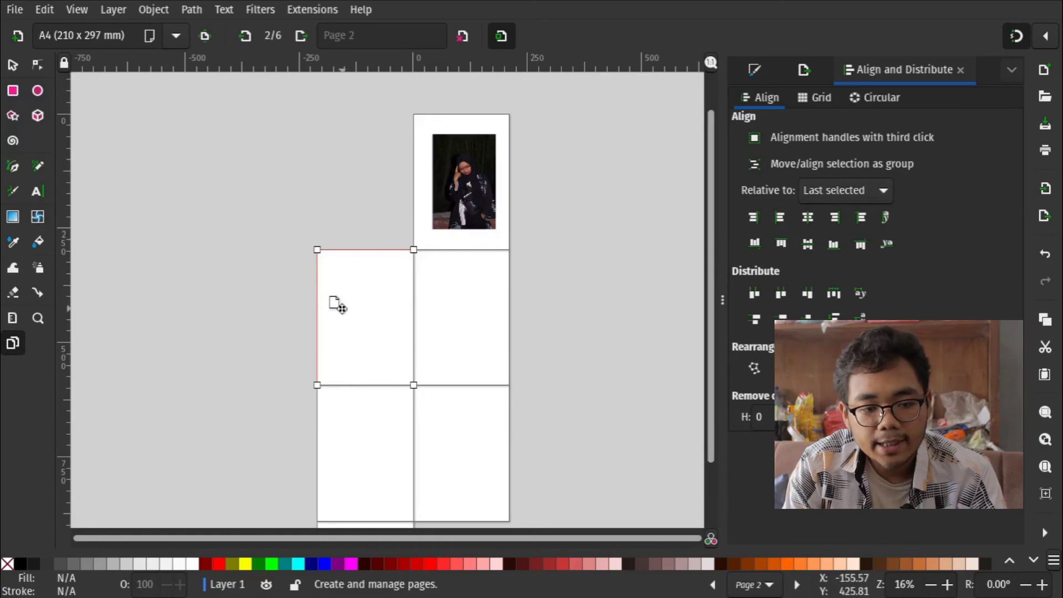
left_click_drag(523, 159, 524, 160)
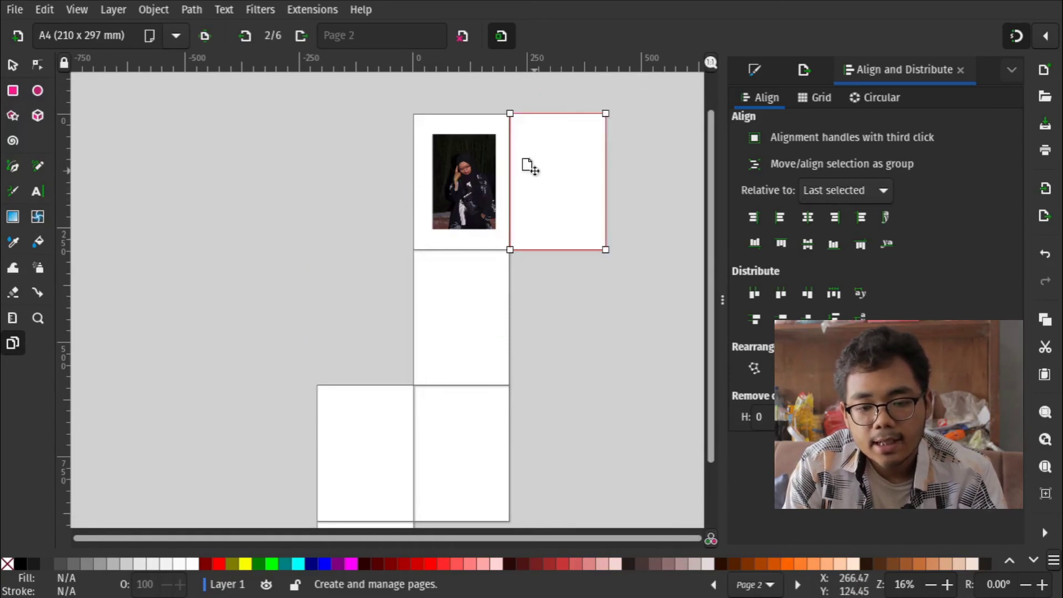
scroll(522, 155, "up", 8, "ctrl")
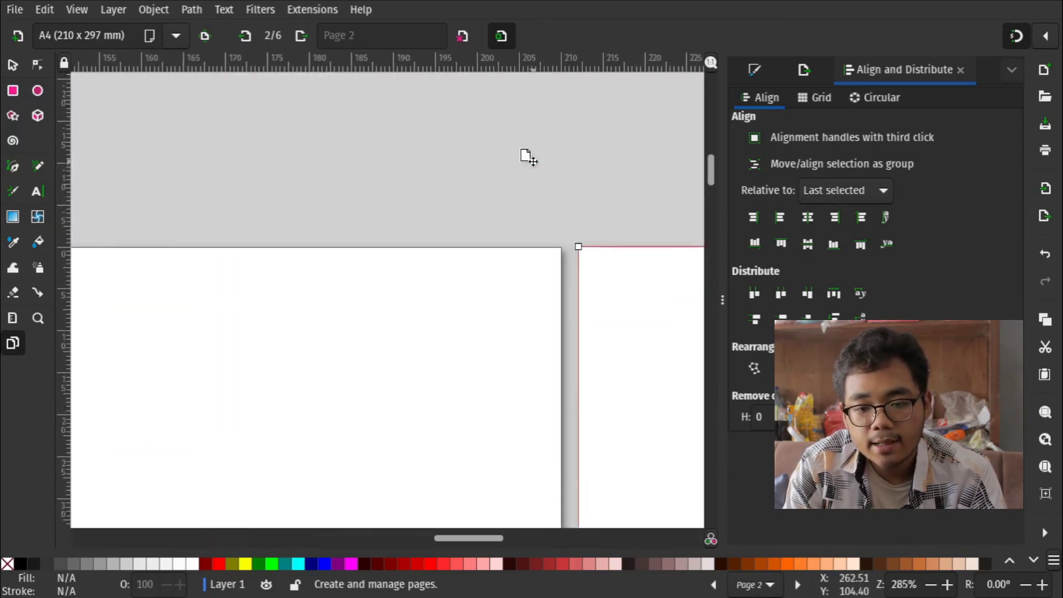
left_click_drag(607, 374, 604, 376)
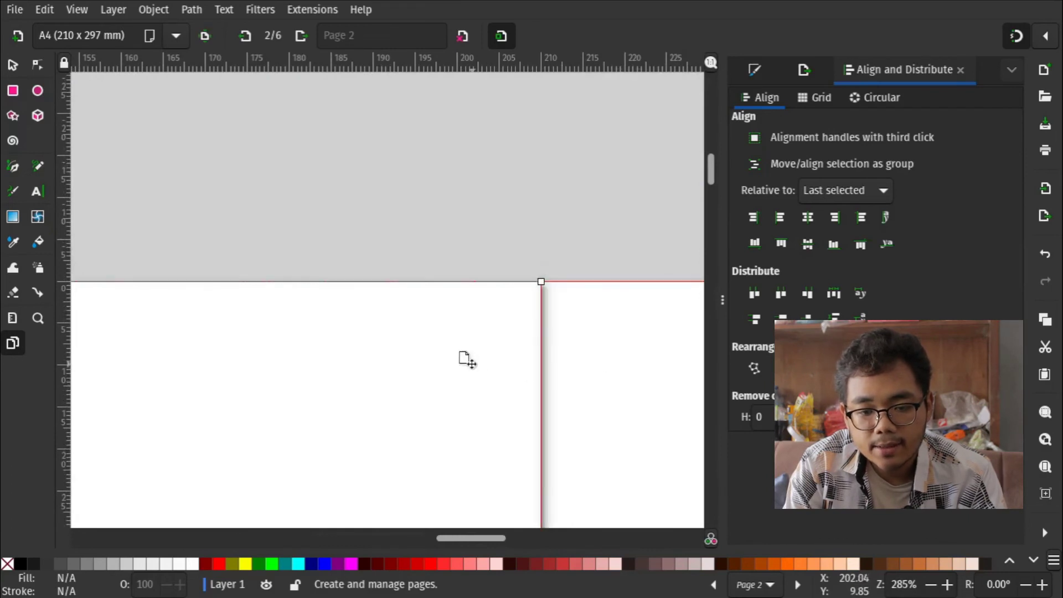
- Move another page into the 2×2 grid and delete the two leftover pages
scroll(467, 360, "down", 10, "ctrl")
scroll(411, 387, "down", 1, "ctrl")
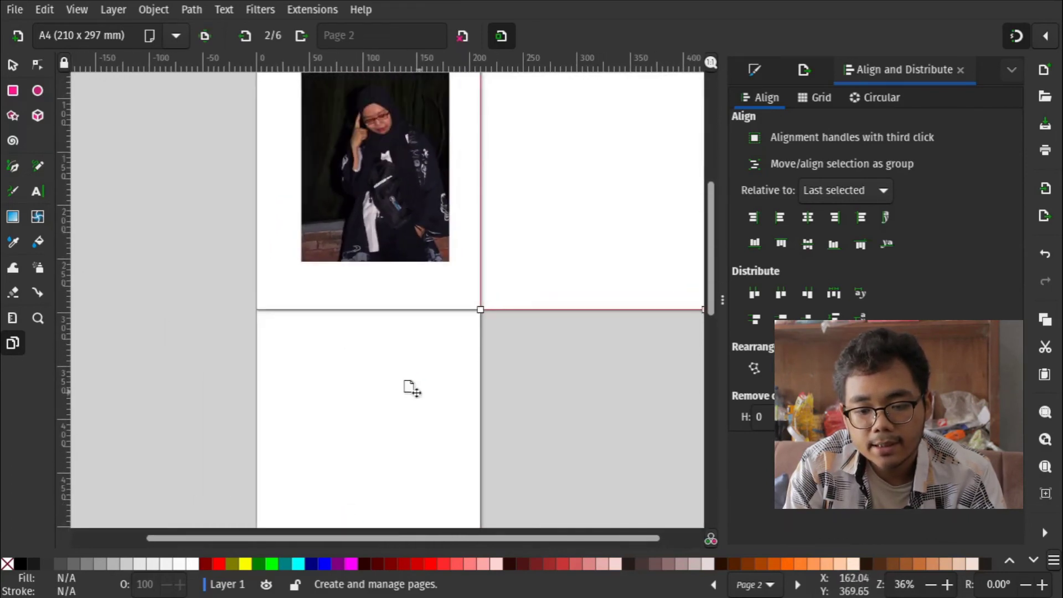
scroll(409, 388, "down", 3)
scroll(409, 388, "down", 4, "ctrl")
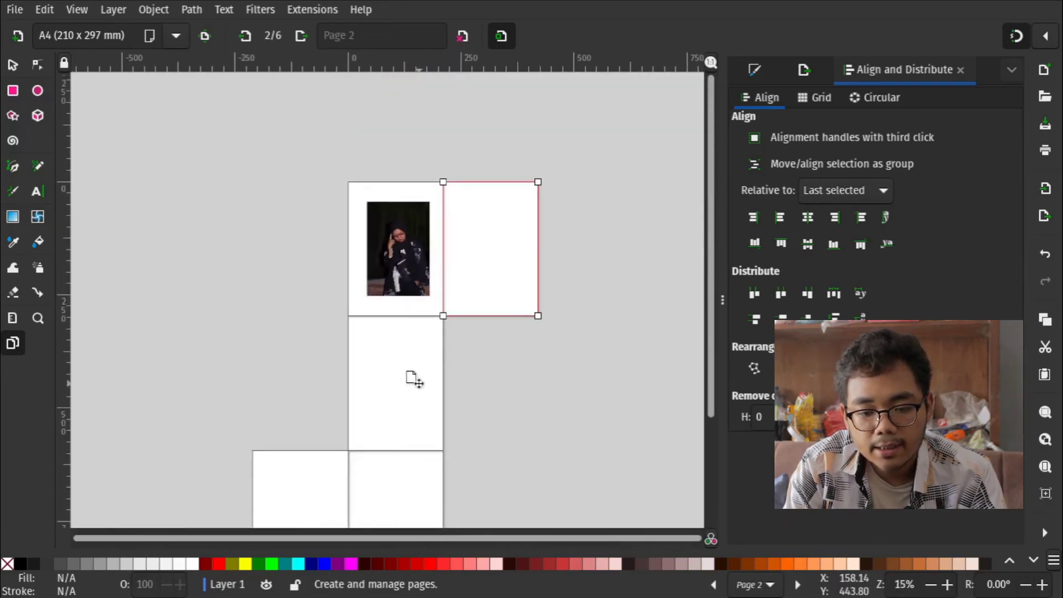
scroll(413, 379, "down", 1)
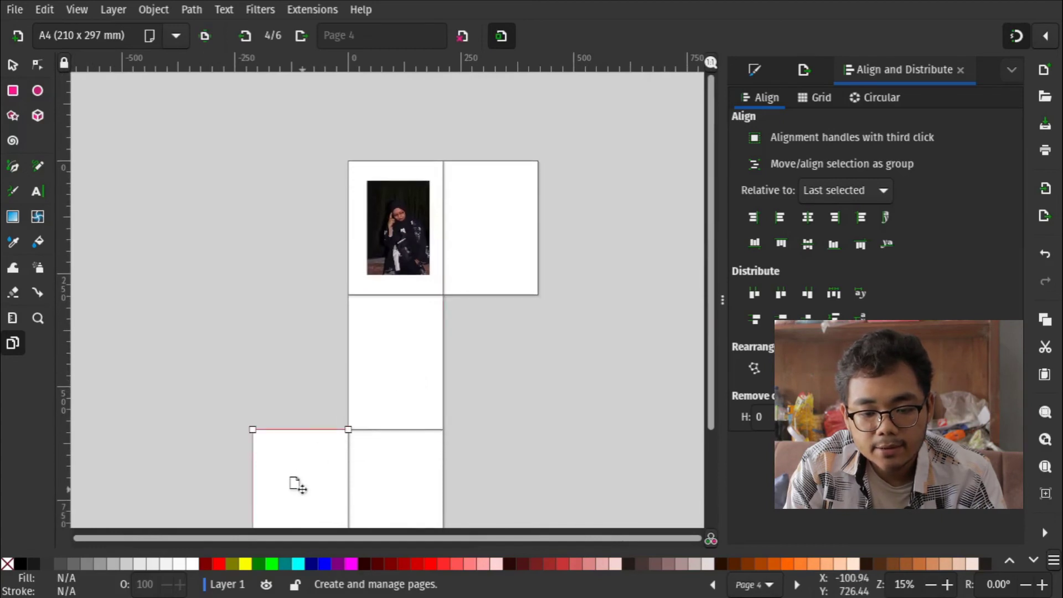
left_click_drag(513, 341, 481, 353)
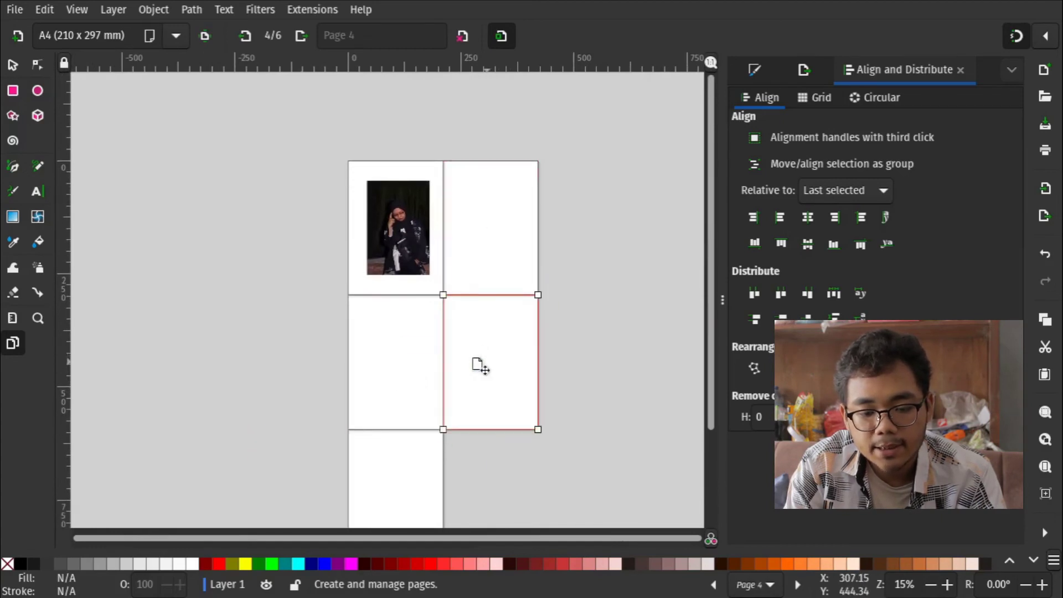
scroll(457, 414, "down", 8)
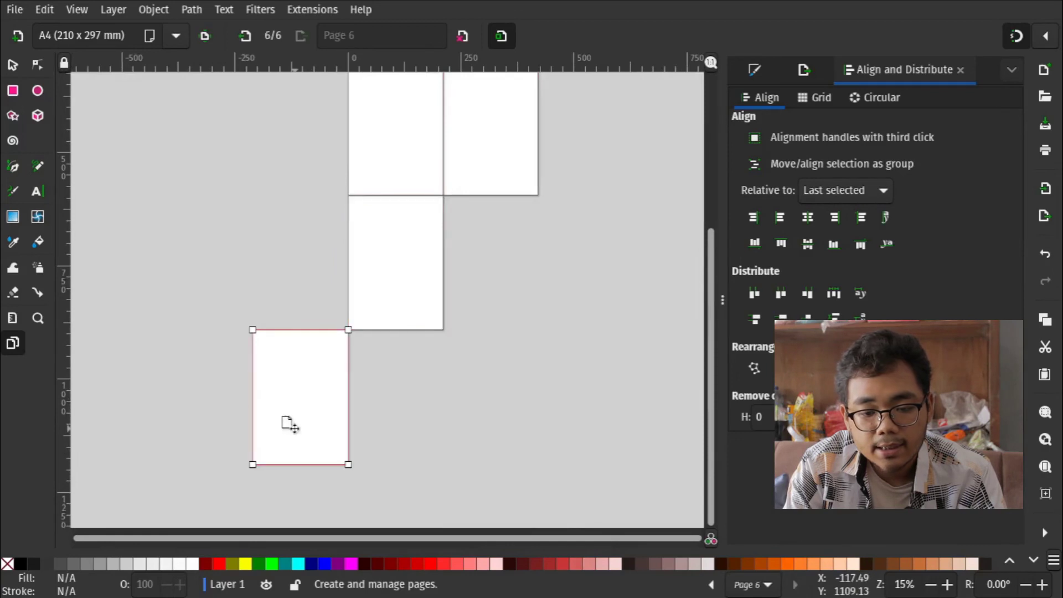
key("Delete")
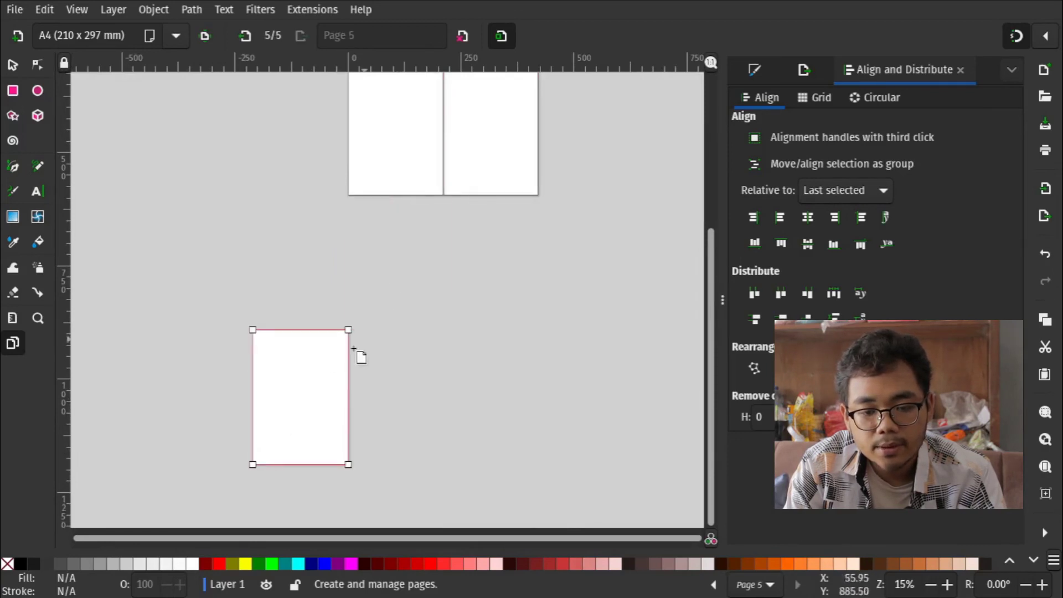
key("Delete")
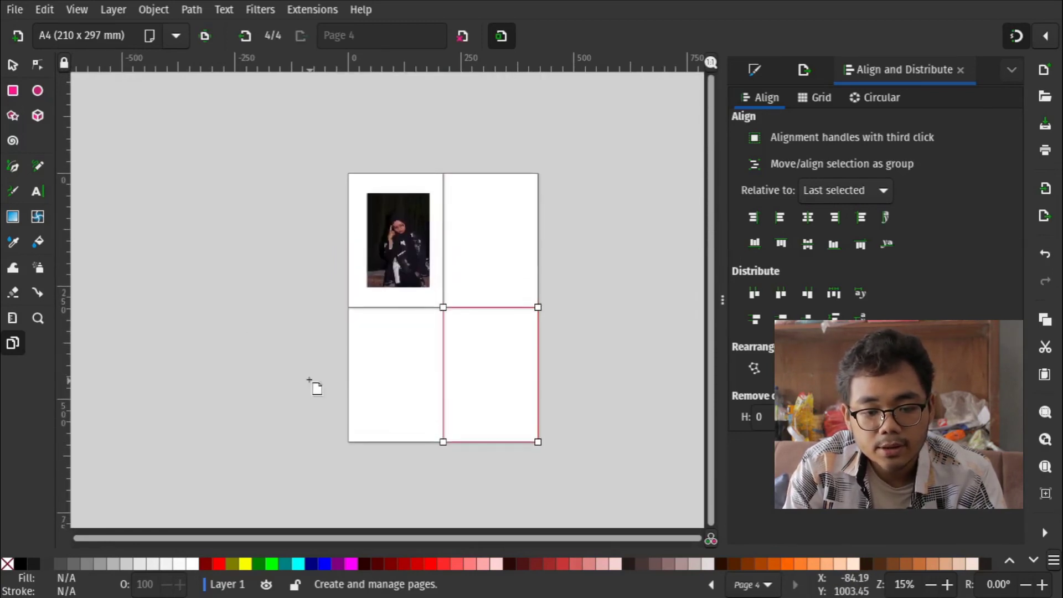
- Scale the portrait to 445.996 × 668.737 mm, centred over all four pages
left_click(12, 67)
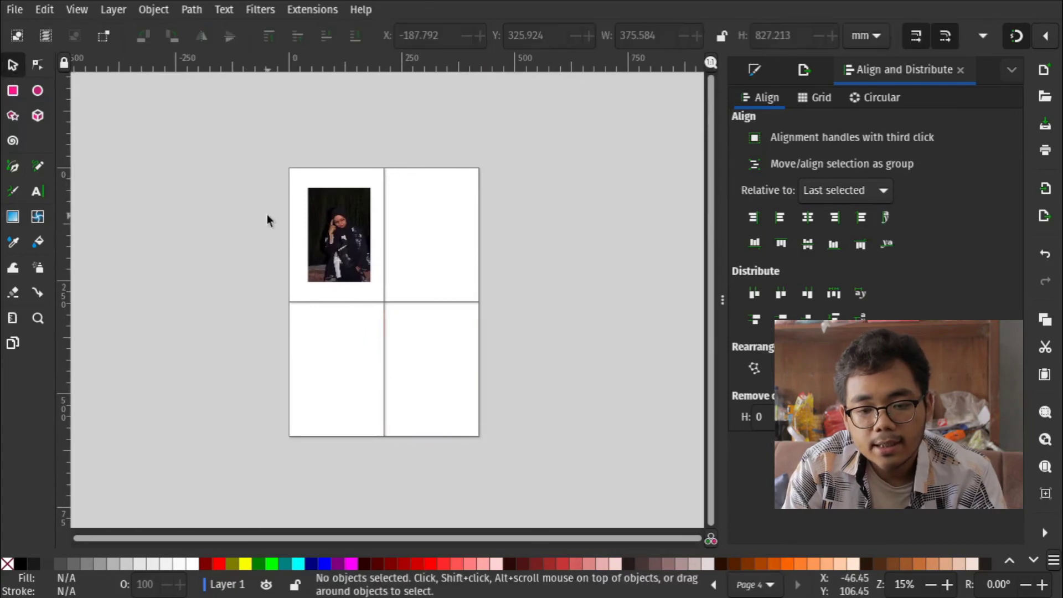
left_click(339, 242)
mouse_move(355, 263)
left_mouse_down()
mouse_move(394, 321)
mouse_move(505, 432)
mouse_move(496, 467)
left_mouse_up()
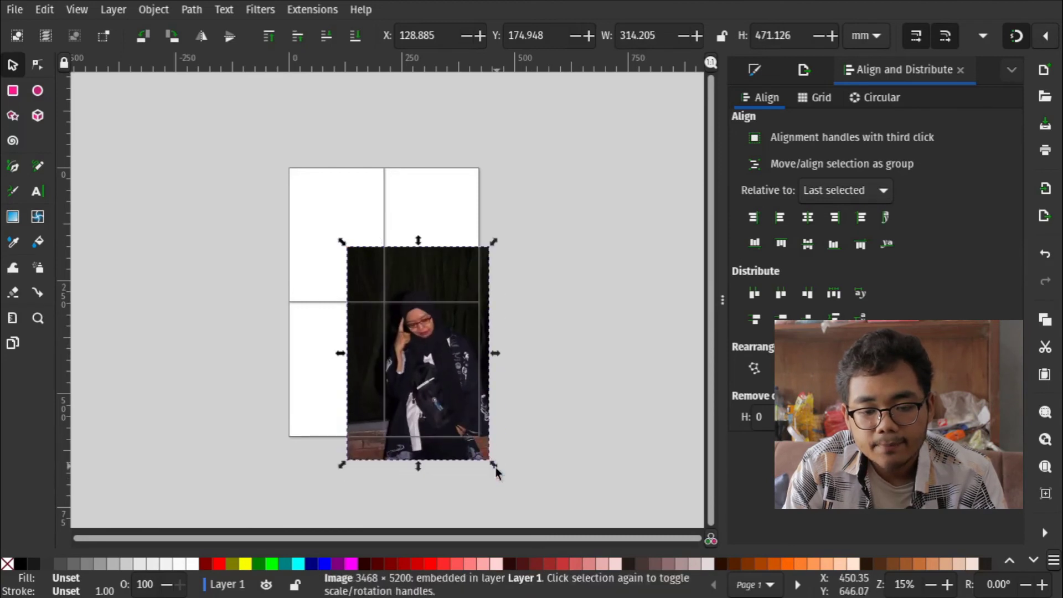
left_click_drag(457, 422, 423, 349)
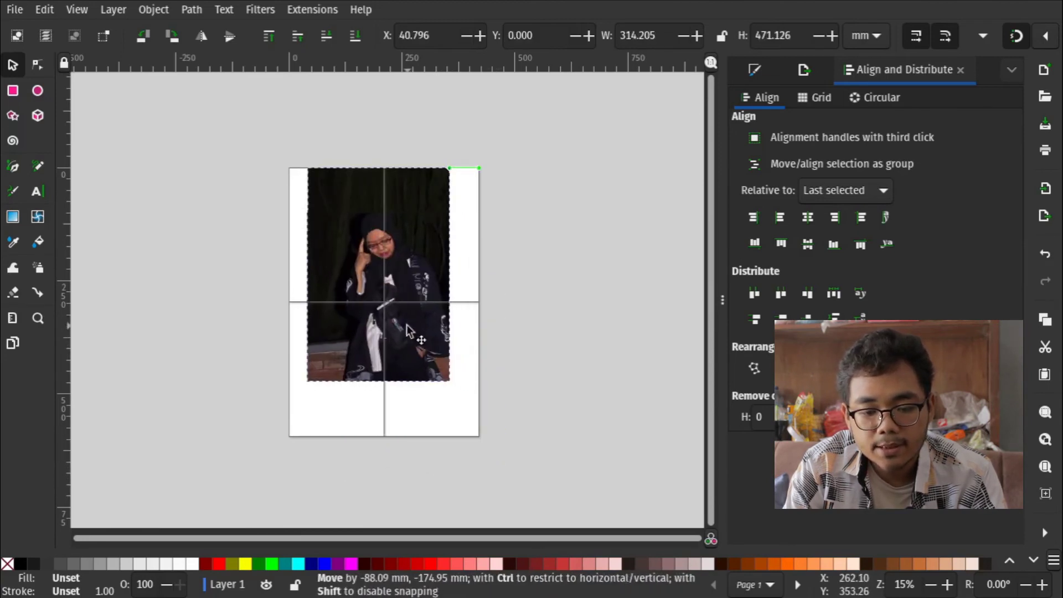
mouse_move(459, 392)
left_mouse_down()
mouse_move(504, 460)
mouse_move(490, 460)
left_mouse_up()
left_click_drag(433, 379, 433, 398)
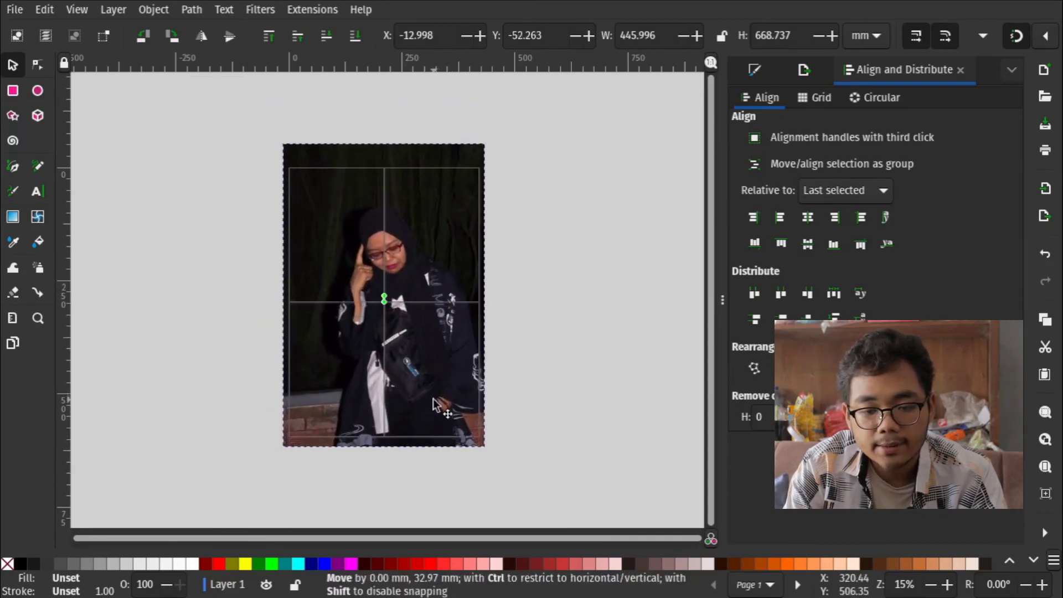
key("Escape")
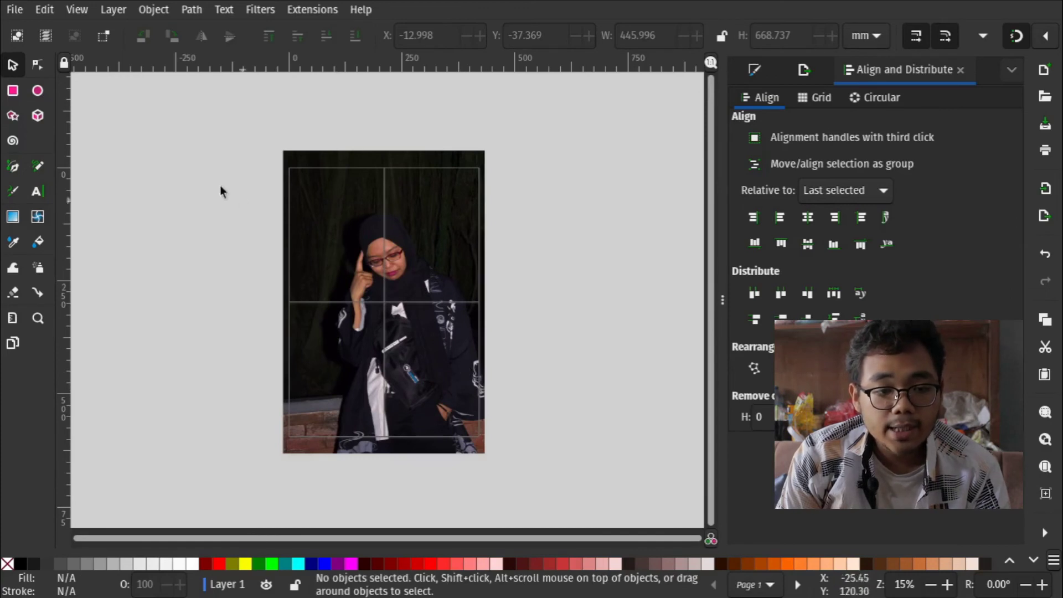
- Save the document as the PDF foto besar.pdf on the Desktop
left_click(15, 9)
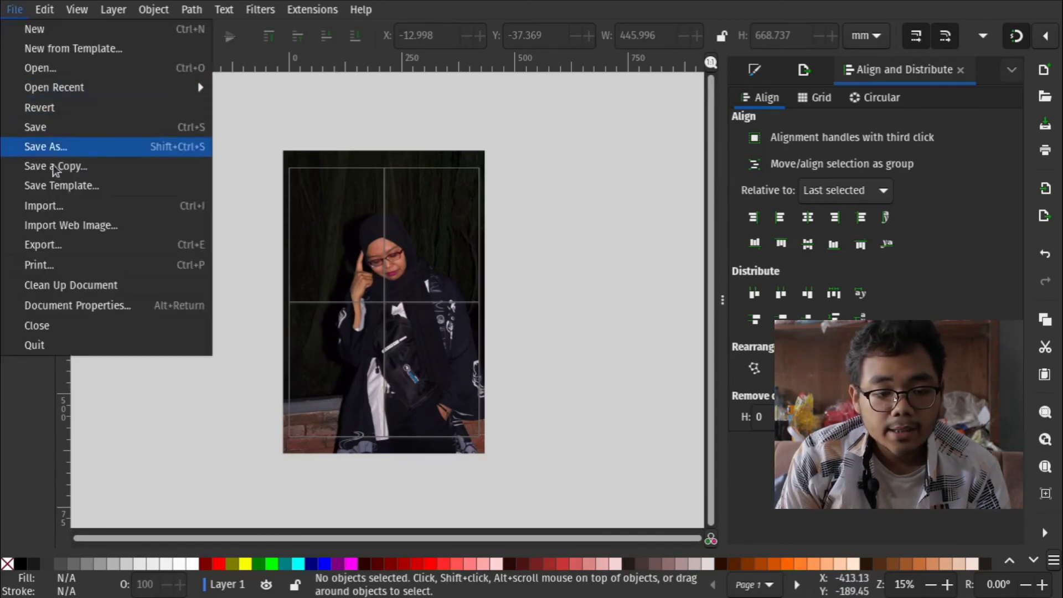
left_click(121, 238)
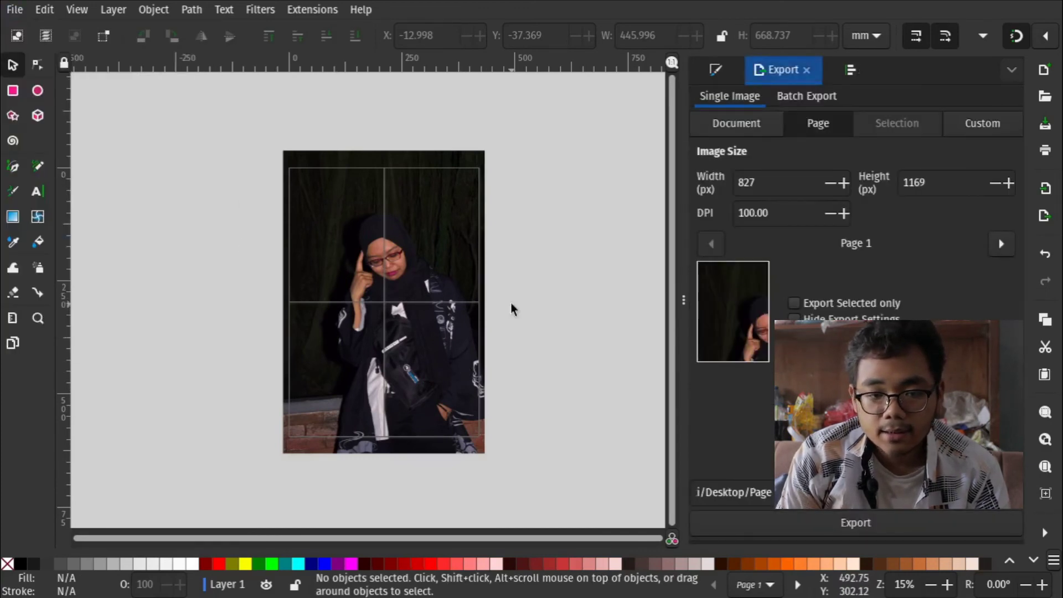
left_click(19, 8)
left_click(41, 149)
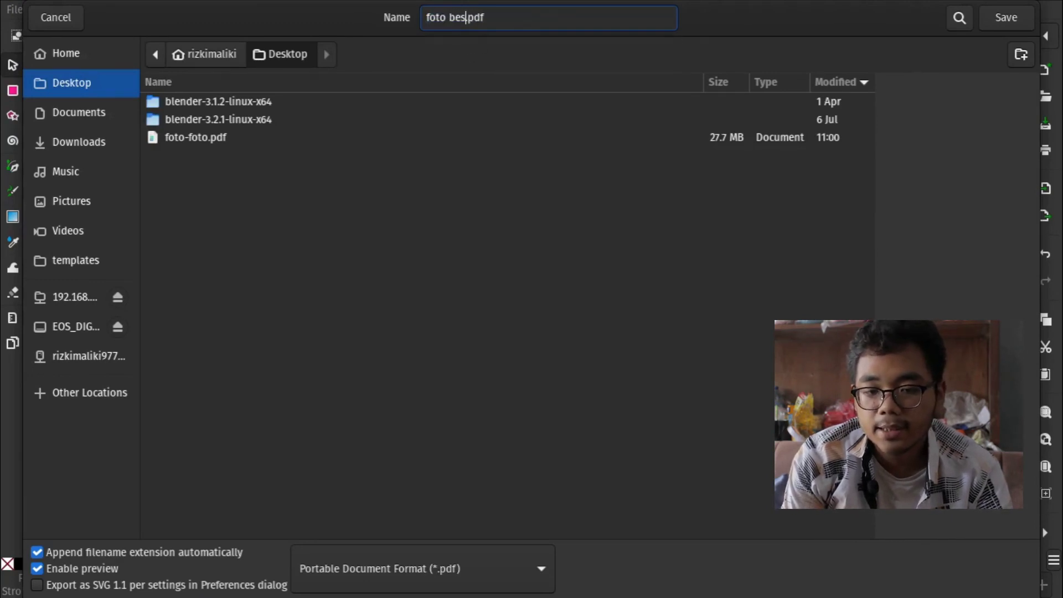
key("Return")
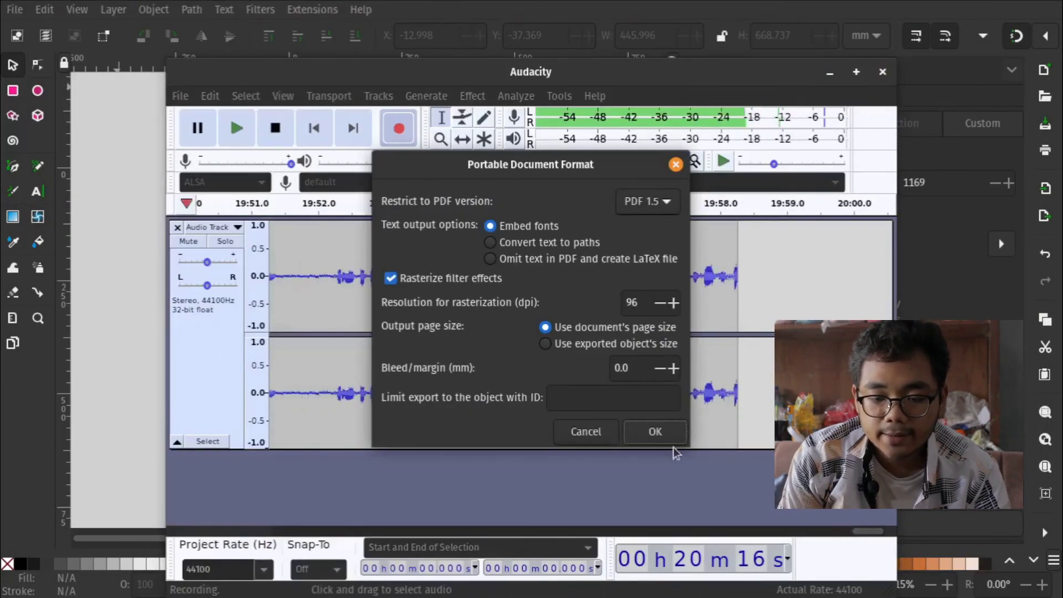
- Switch to the file manager and select foto besar.pdf
key("alt+Tab")
key("alt+Tab")
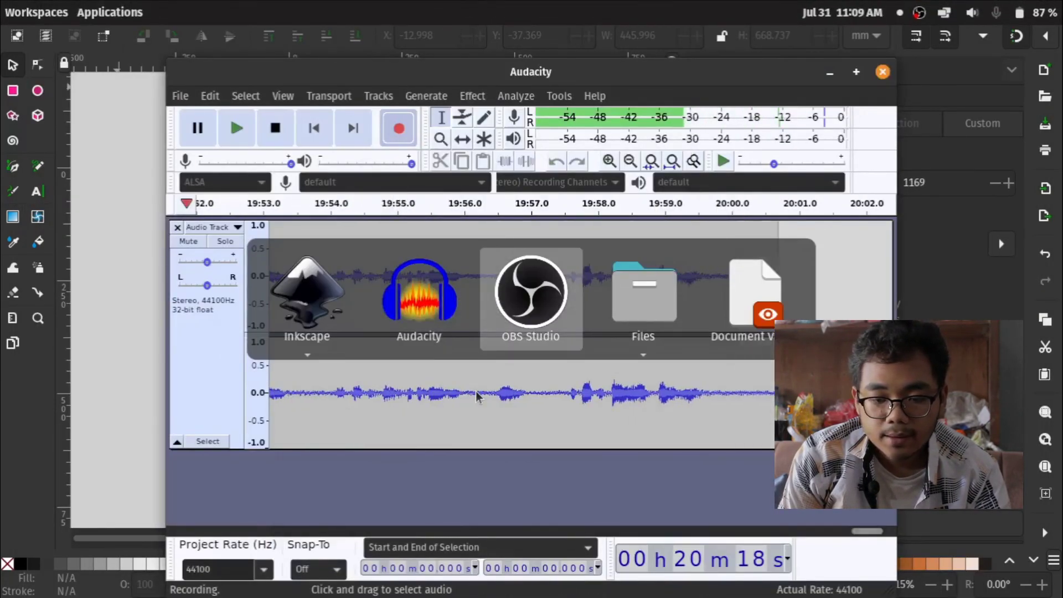
key("alt+Tab")
scroll(416, 265, "up", 2)
left_click(366, 295)
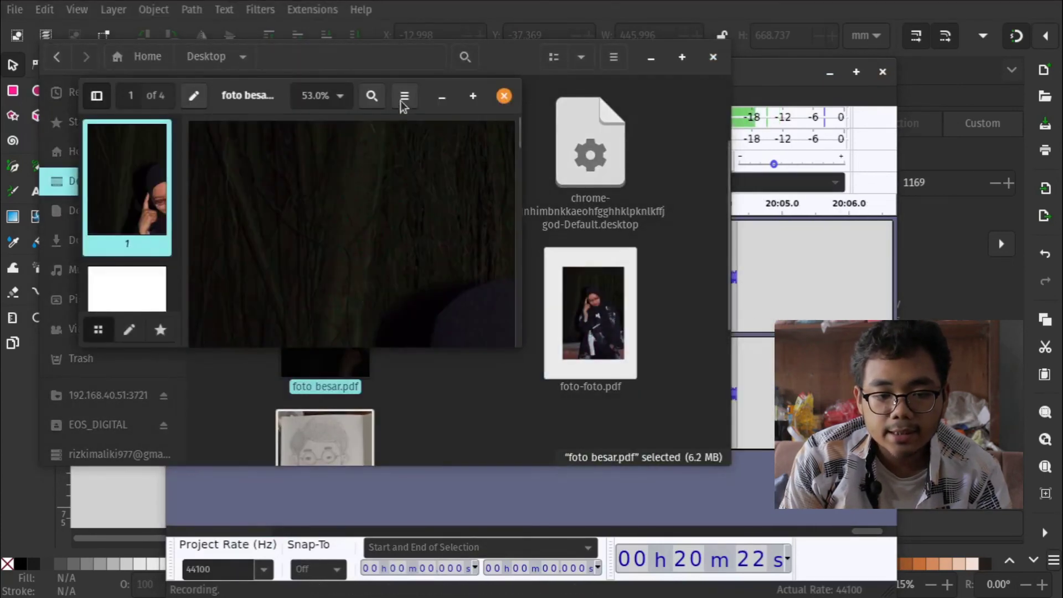
- Maximize the viewer, scroll through pages 1–4 of foto besar.pdf, and close it
left_click_drag(257, 113, 343, 3)
scroll(456, 268, "down", 10)
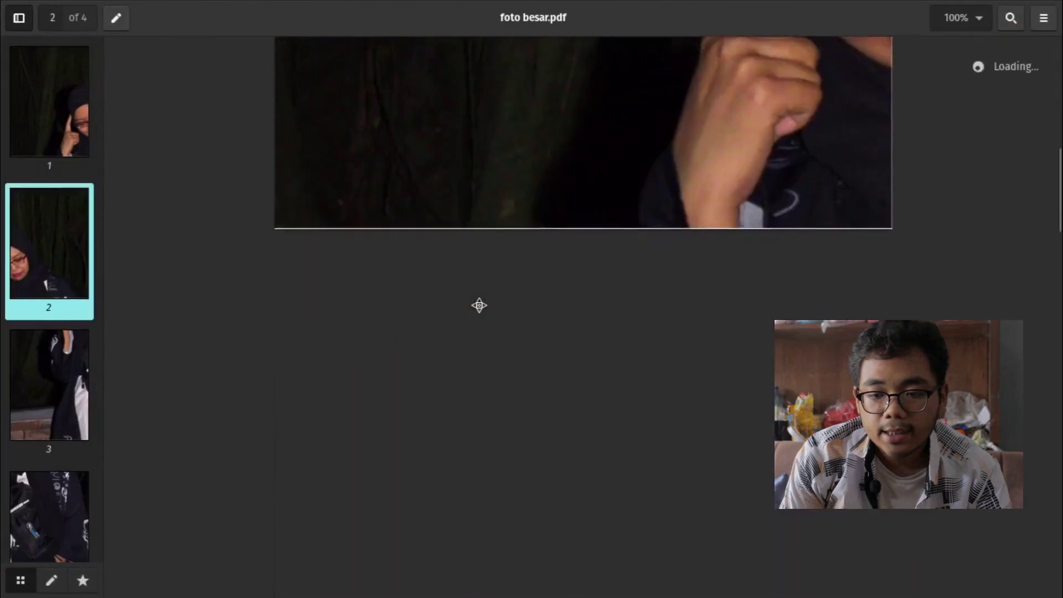
scroll(479, 305, "up", 5)
scroll(477, 308, "down", 15)
scroll(477, 307, "down", 10)
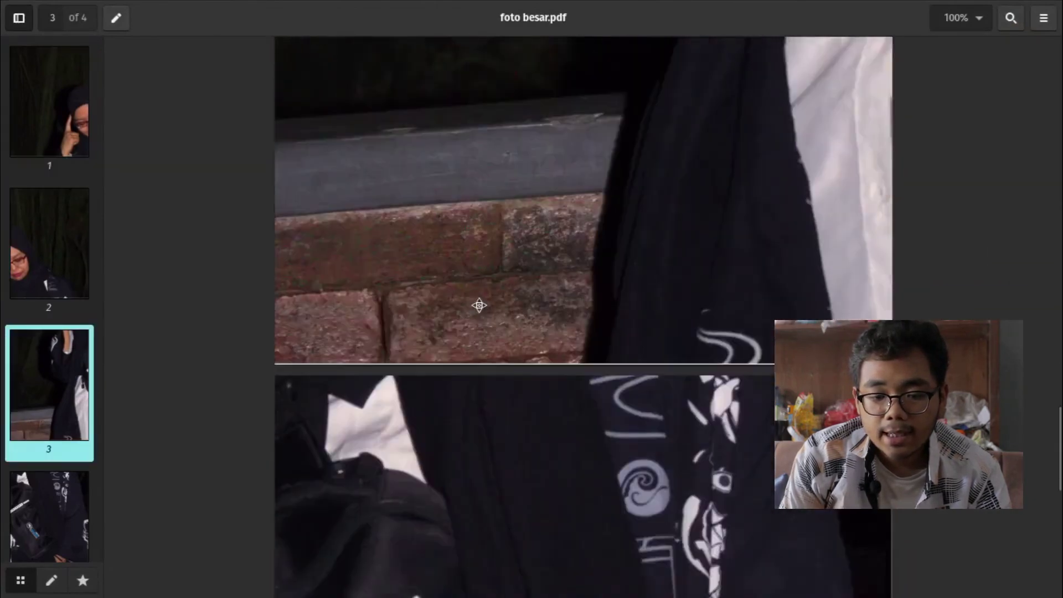
scroll(479, 310, "down", 5)
scroll(477, 305, "down", 3)
scroll(477, 304, "up", 5)
scroll(477, 305, "up", 15)
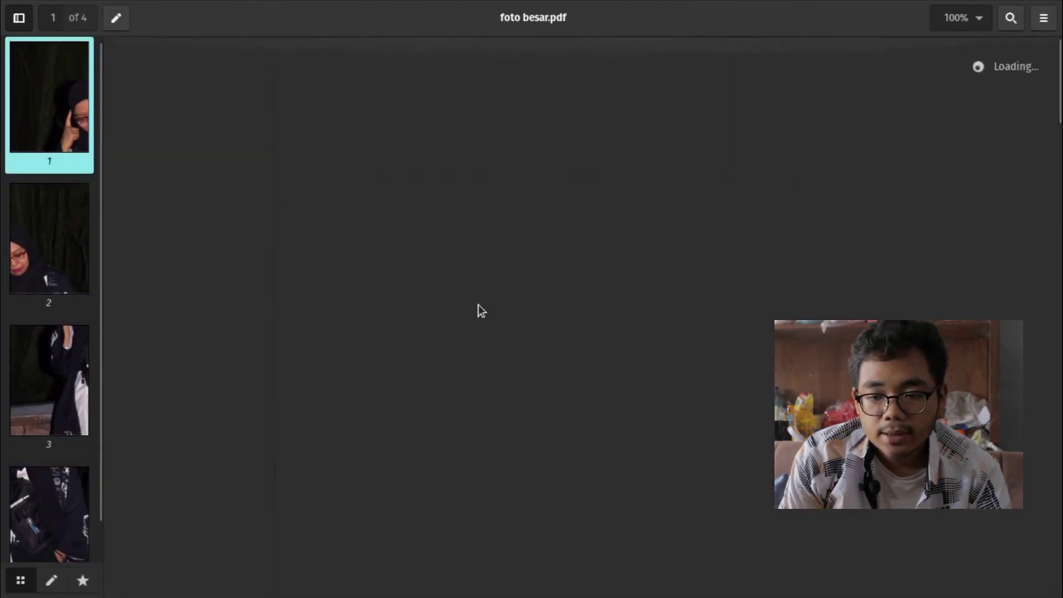
scroll(478, 305, "down", 20)
scroll(478, 305, "up", 20)
scroll(478, 305, "down", 10)
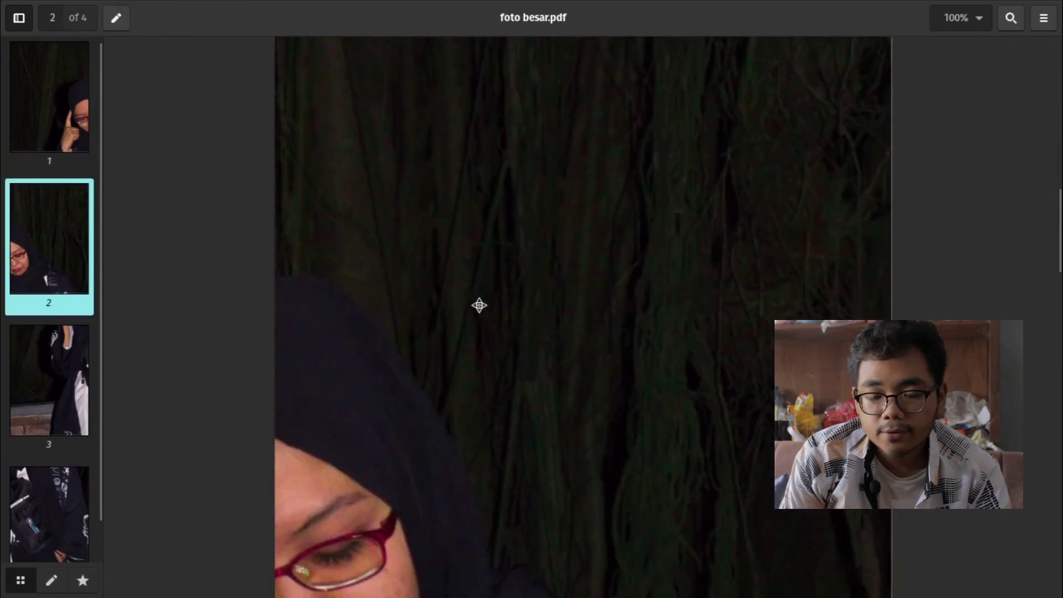
scroll(477, 304, "down", 5)
scroll(477, 304, "down", 10)
scroll(478, 304, "down", 2)
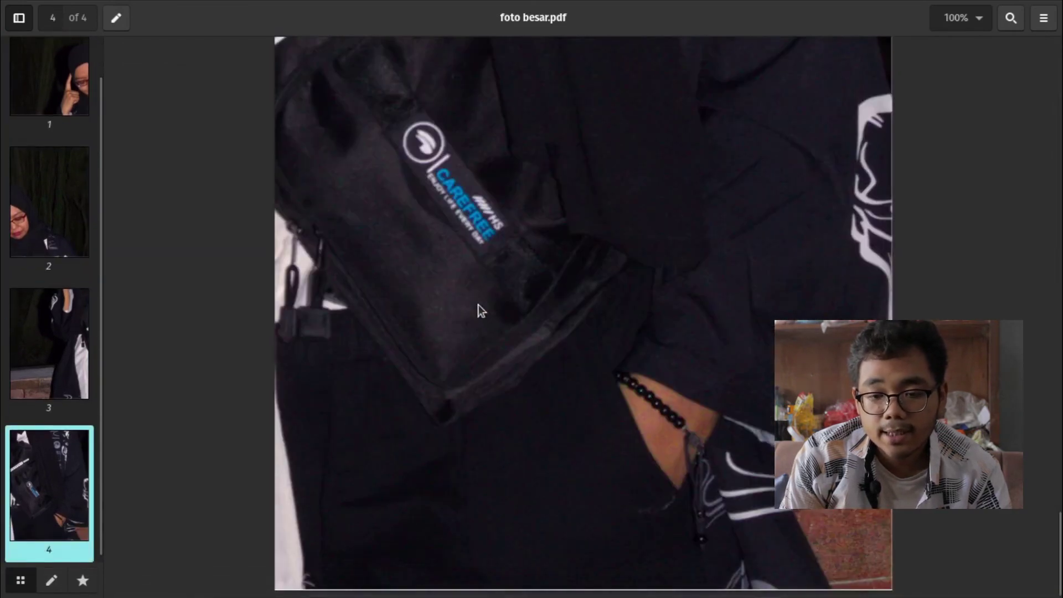
scroll(477, 304, "up", 20)
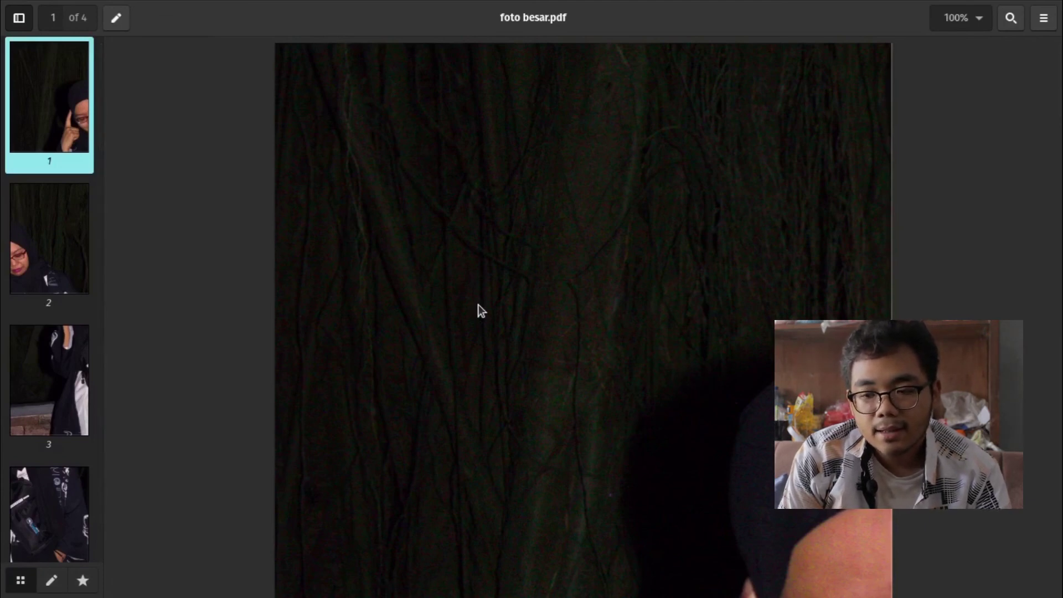
key("ctrl+w")
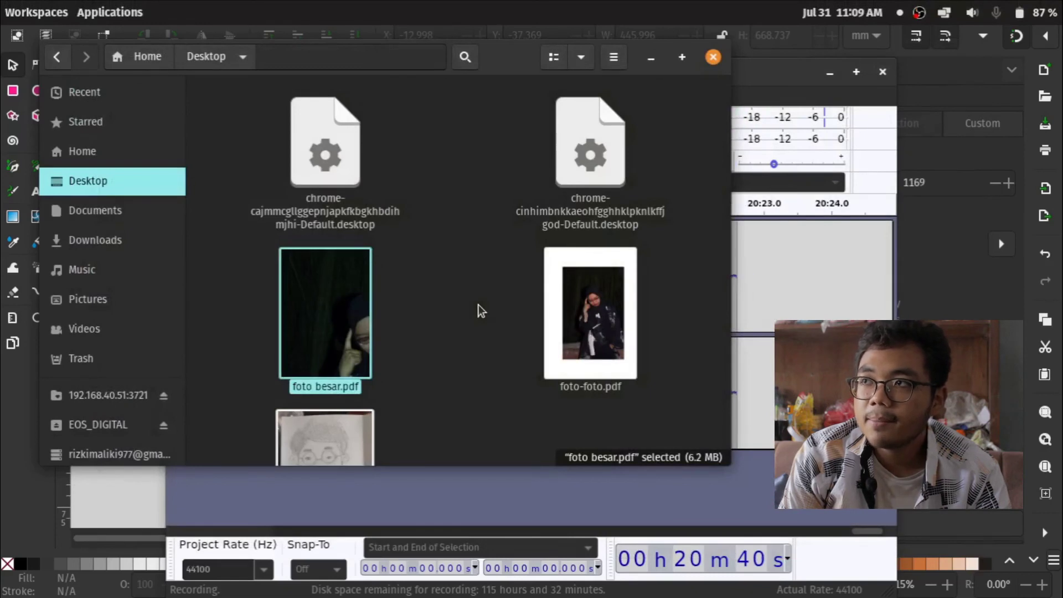